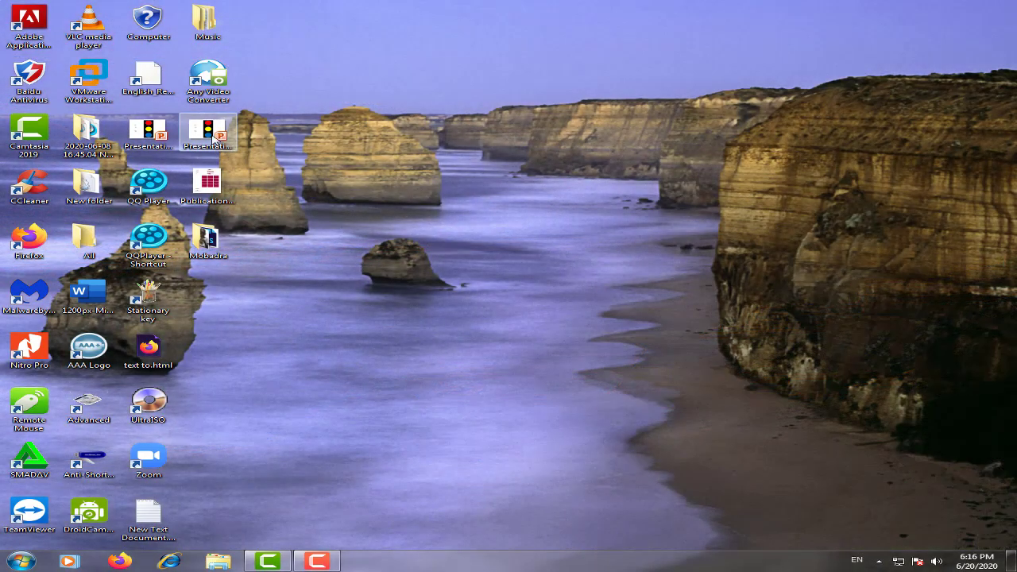
{"action": "left_click_drag", "start_coordinate": [211, 136], "coordinate": [505, 148]}
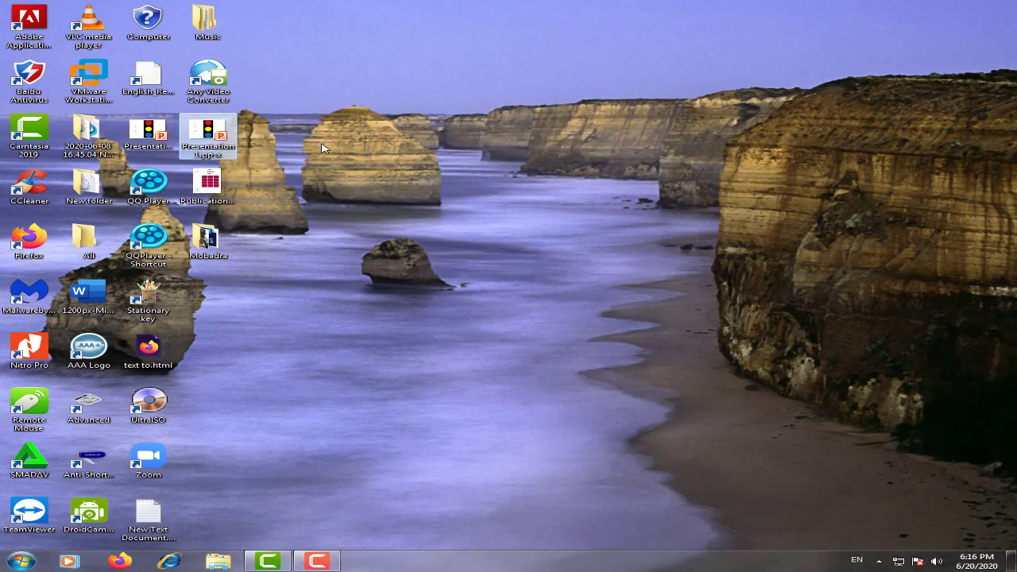
{"action": "left_click_drag", "start_coordinate": [218, 136], "coordinate": [568, 146]}
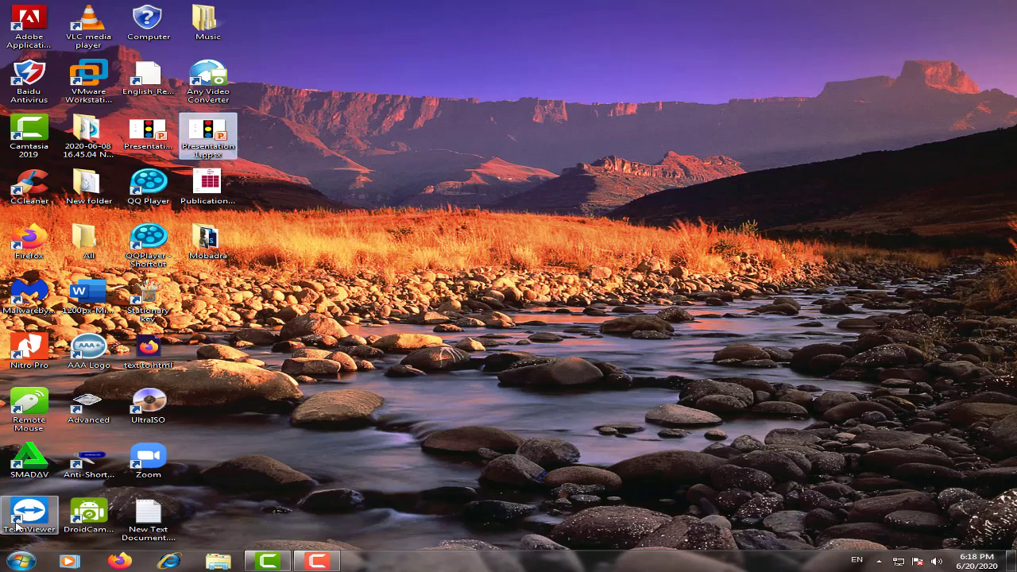
View the folders on Local Disk (C:) in the file explorer and return to the desktop.
{"action": "left_click", "coordinate": [20, 561]}
{"action": "left_click", "coordinate": [230, 417]}
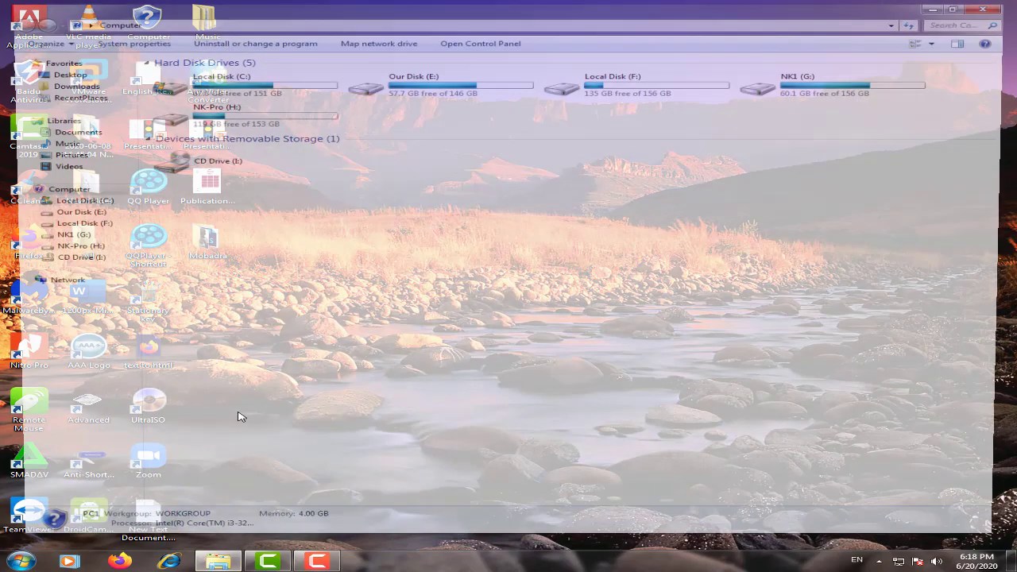
{"action": "left_click", "coordinate": [83, 203]}
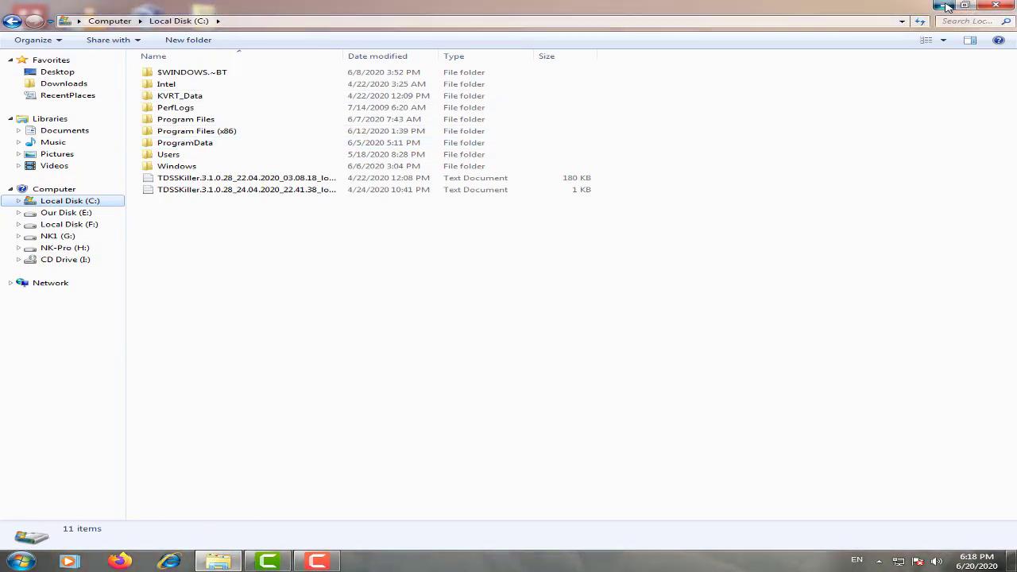
{"action": "key", "text": "super+d"}
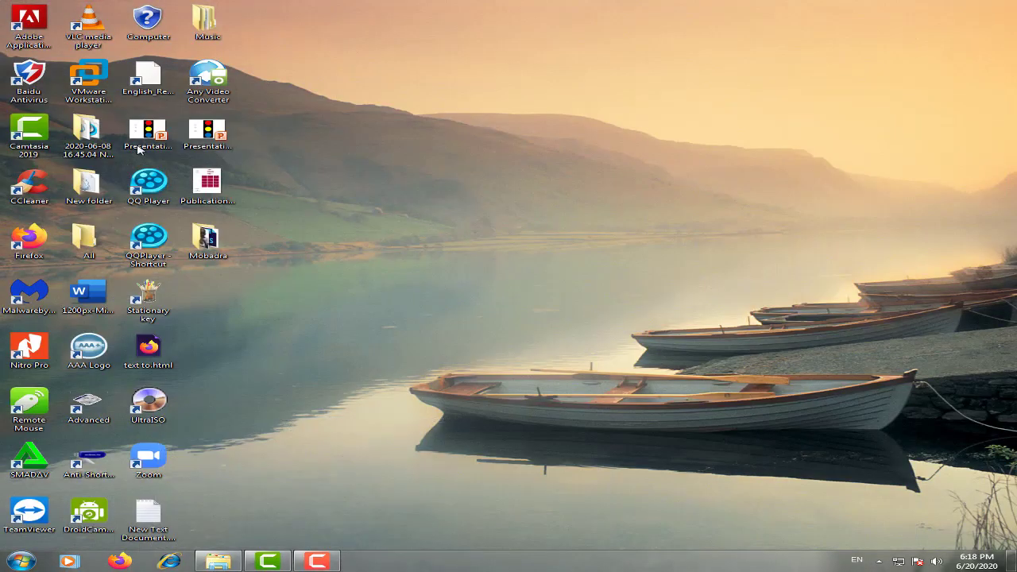
Open the folder location of the desktop's QQ Player shortcut and look inside the QQ Player program folder.
{"action": "right_click", "coordinate": [154, 186]}
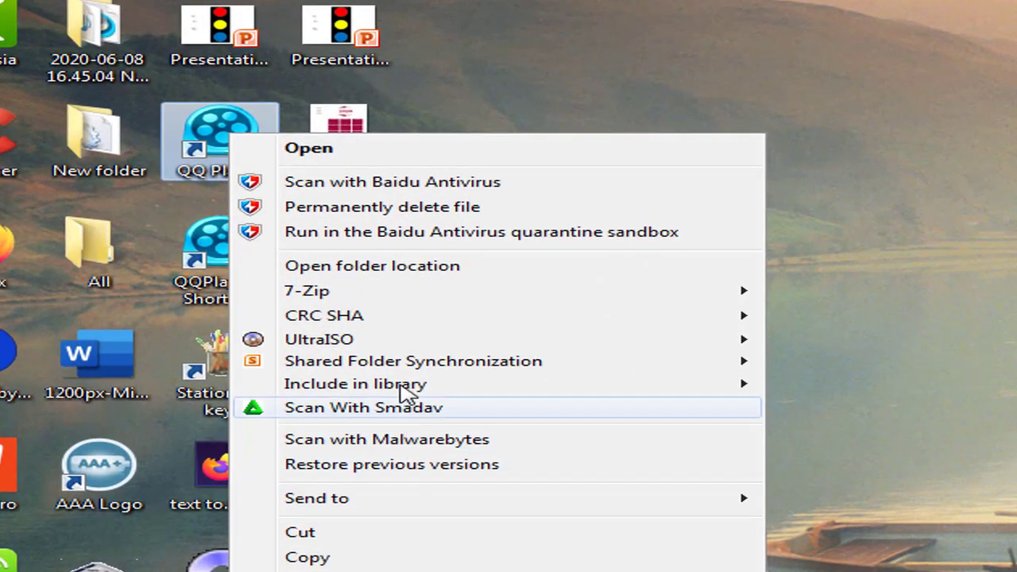
{"action": "left_click", "coordinate": [413, 270]}
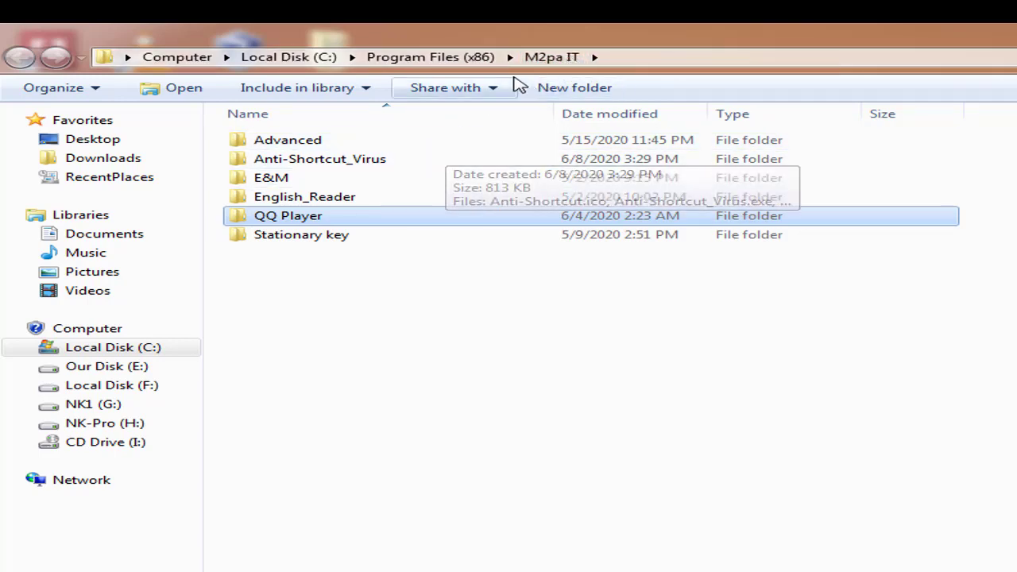
{"action": "double_click", "coordinate": [317, 221]}
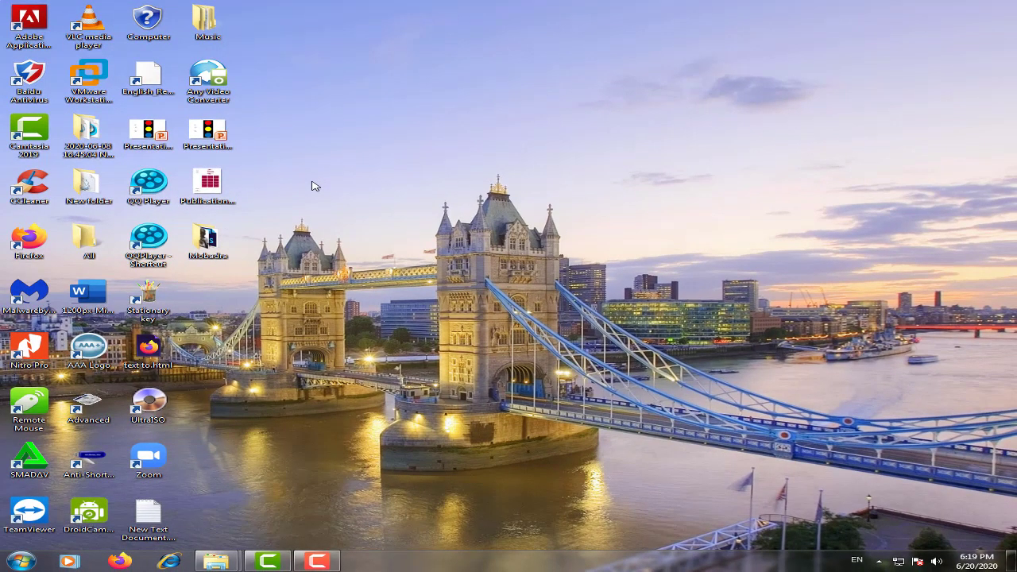
{"action": "mouse_move", "coordinate": [231, 565]}
{"action": "left_click", "coordinate": [277, 484]}
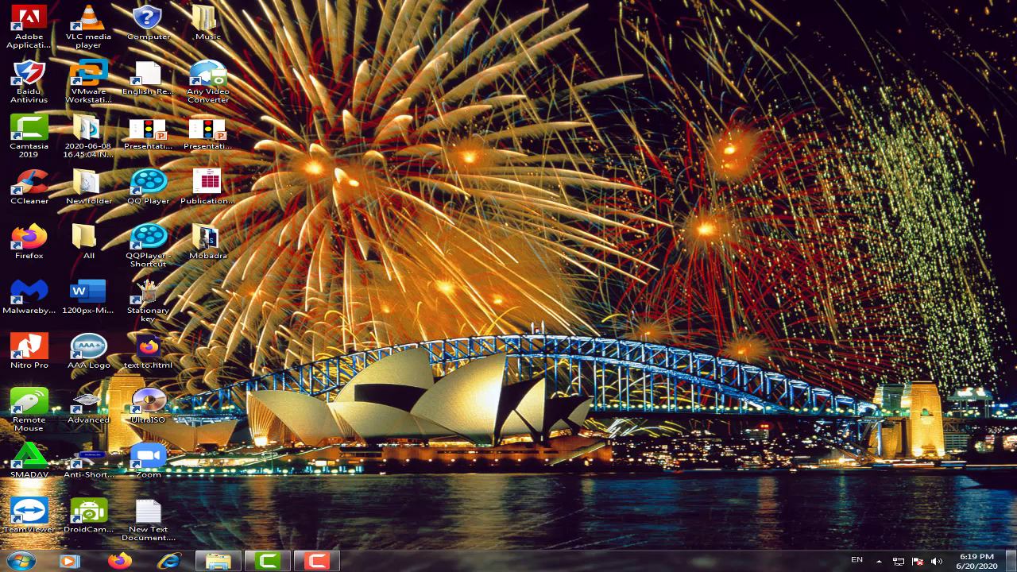
{"action": "key", "text": "q"}
{"action": "right_click", "coordinate": [458, 150]}
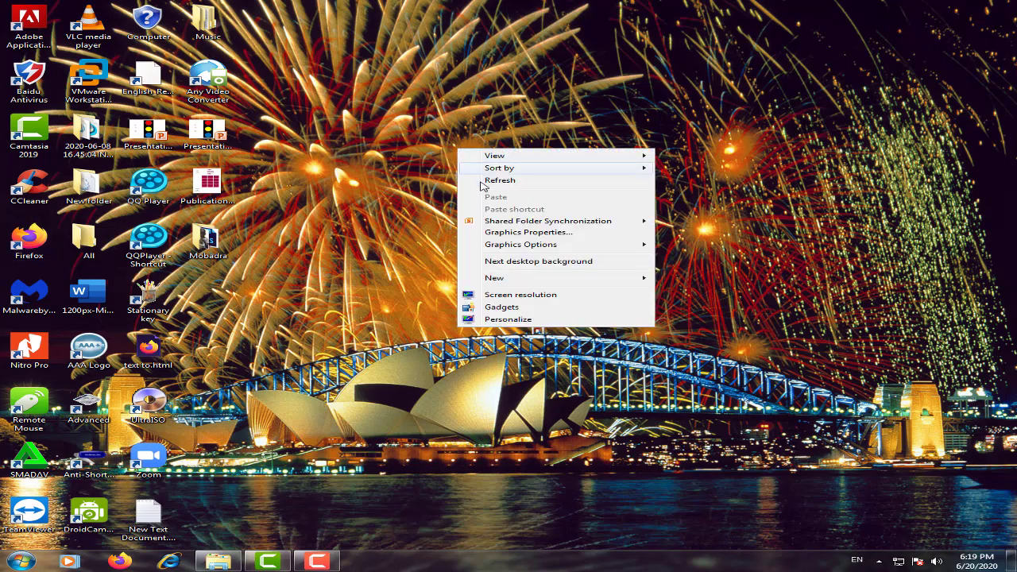
{"action": "left_click", "coordinate": [477, 178]}
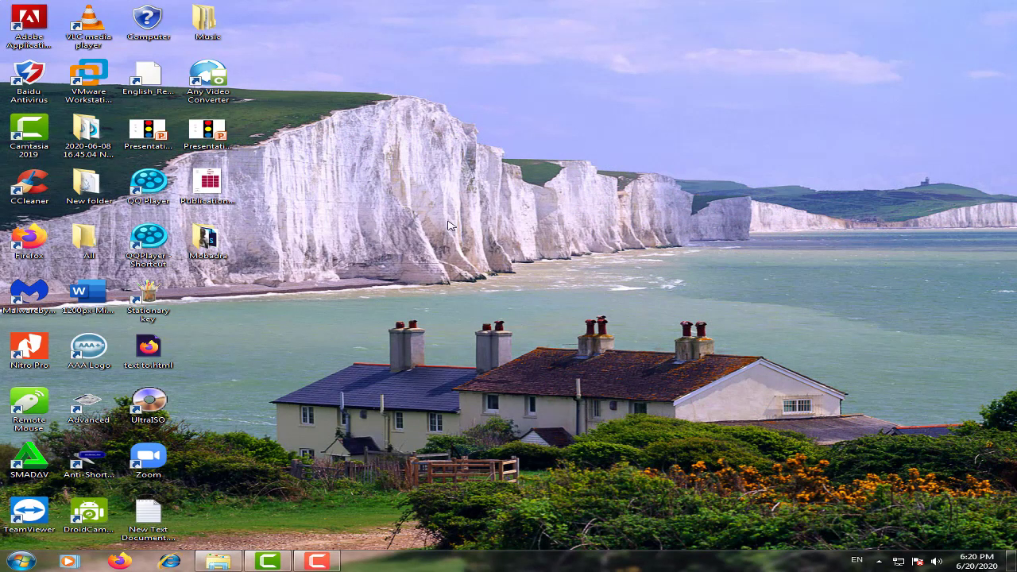
{"action": "right_click", "coordinate": [496, 69]}
{"action": "left_click", "coordinate": [532, 100]}
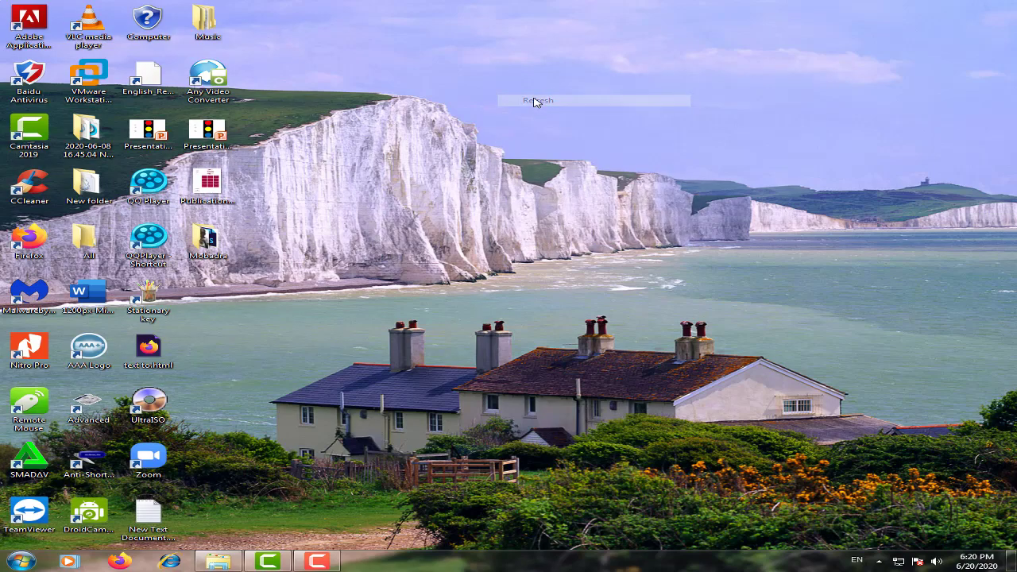
{"action": "right_click", "coordinate": [415, 125]}
{"action": "left_click", "coordinate": [443, 159]}
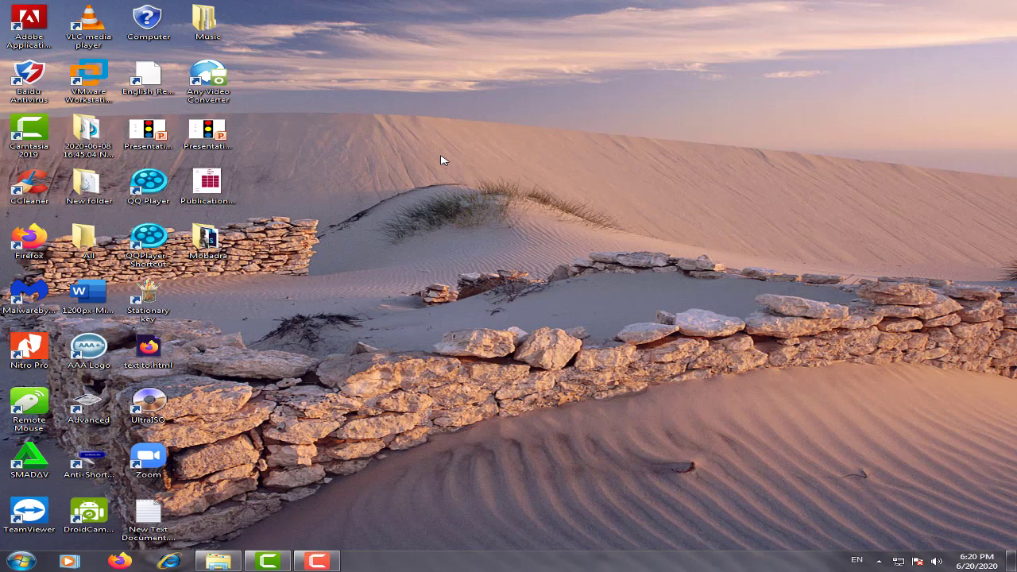
{"action": "right_click", "coordinate": [503, 125]}
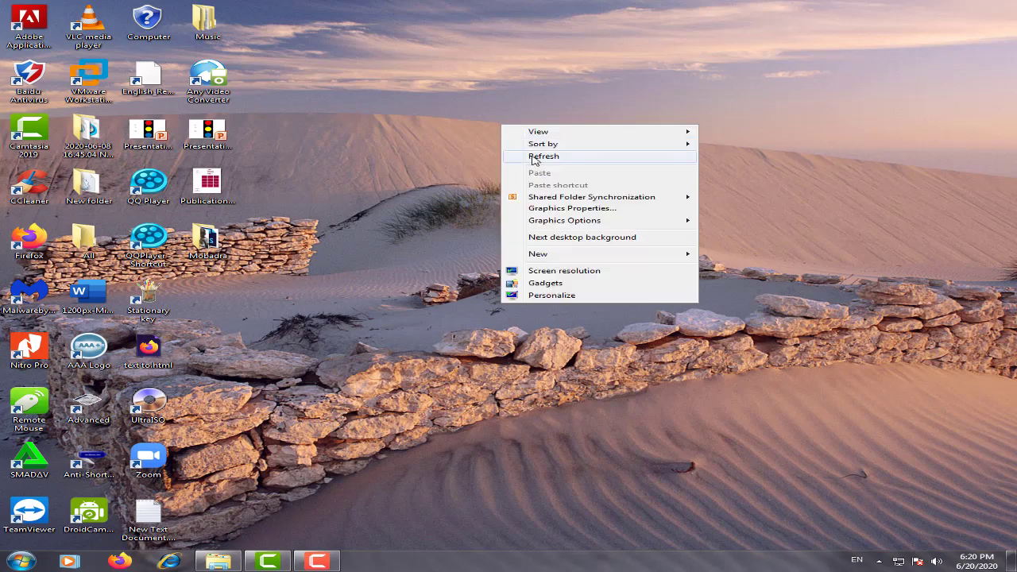
{"action": "left_click", "coordinate": [505, 156]}
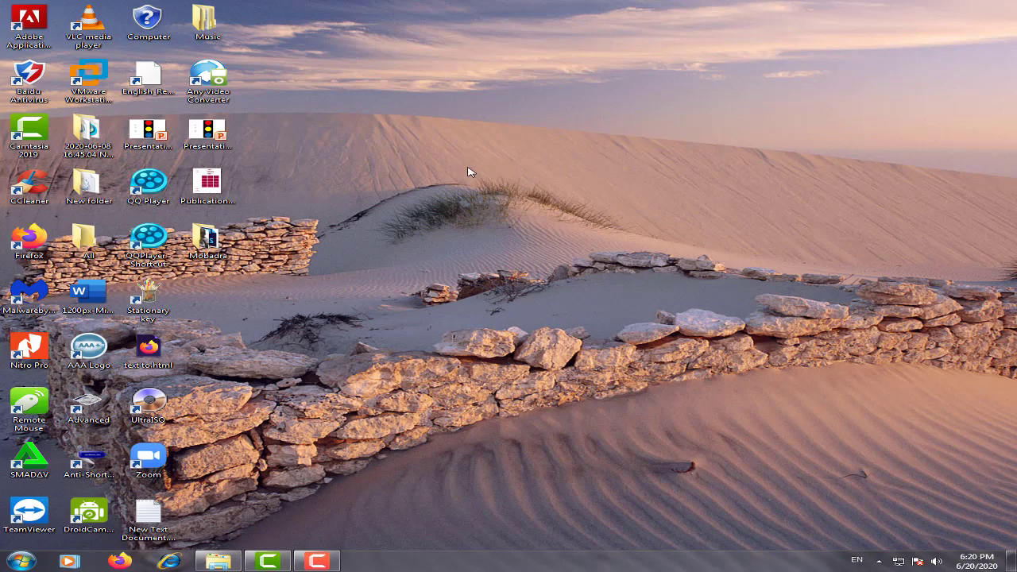
Browse to the Smadav folder inside All Programs\Antivirus on Our Disk (E:).
{"action": "key", "text": "super+e"}
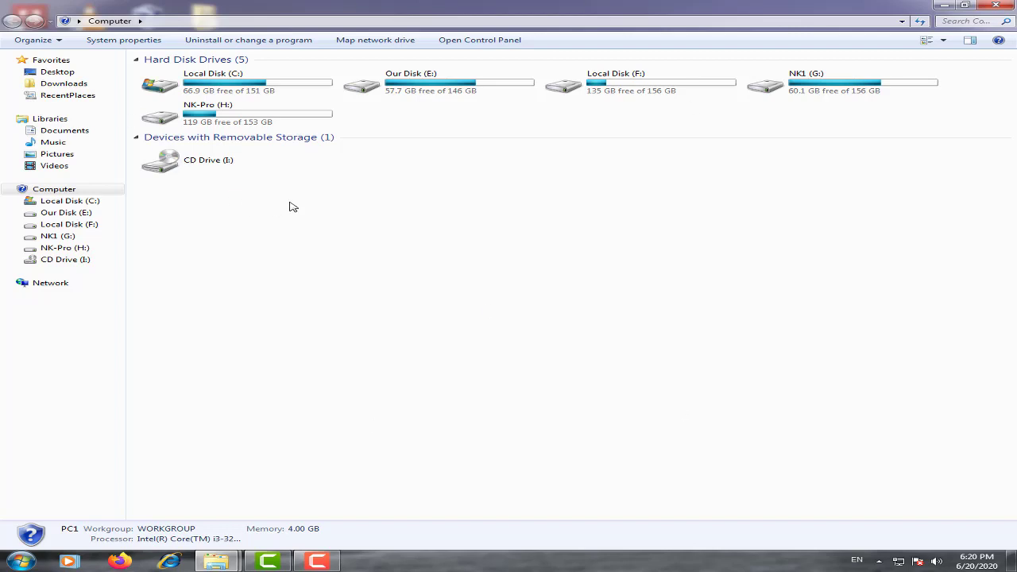
{"action": "double_click", "coordinate": [442, 86]}
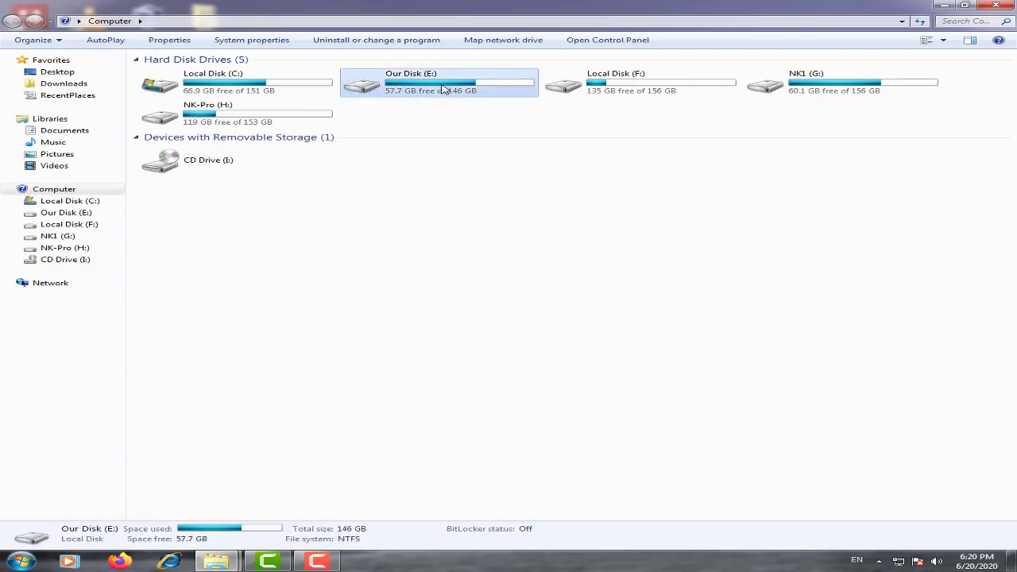
{"action": "double_click", "coordinate": [225, 111]}
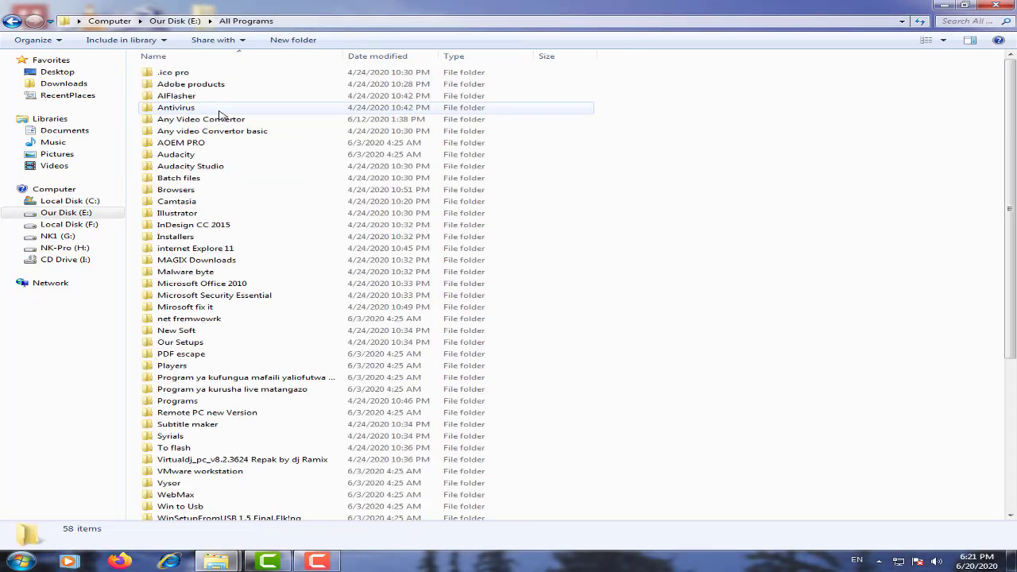
{"action": "left_click", "coordinate": [12, 19]}
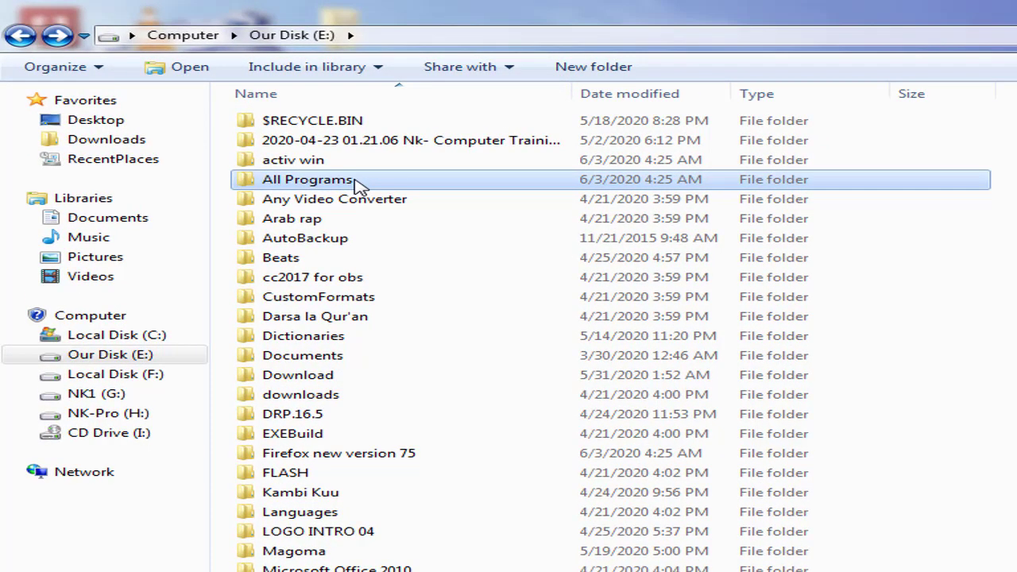
{"action": "double_click", "coordinate": [335, 186]}
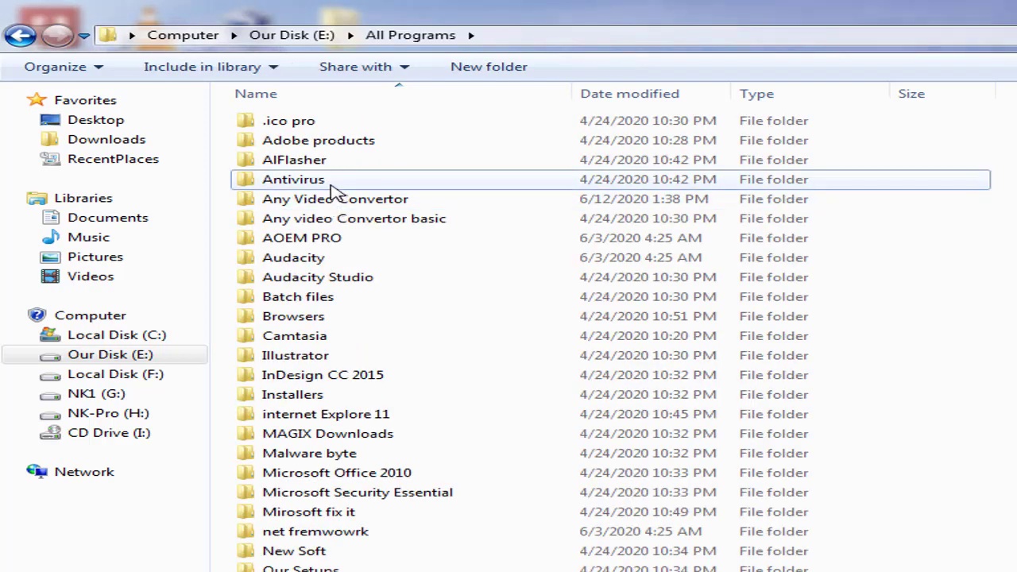
{"action": "double_click", "coordinate": [336, 191]}
{"action": "double_click", "coordinate": [337, 183]}
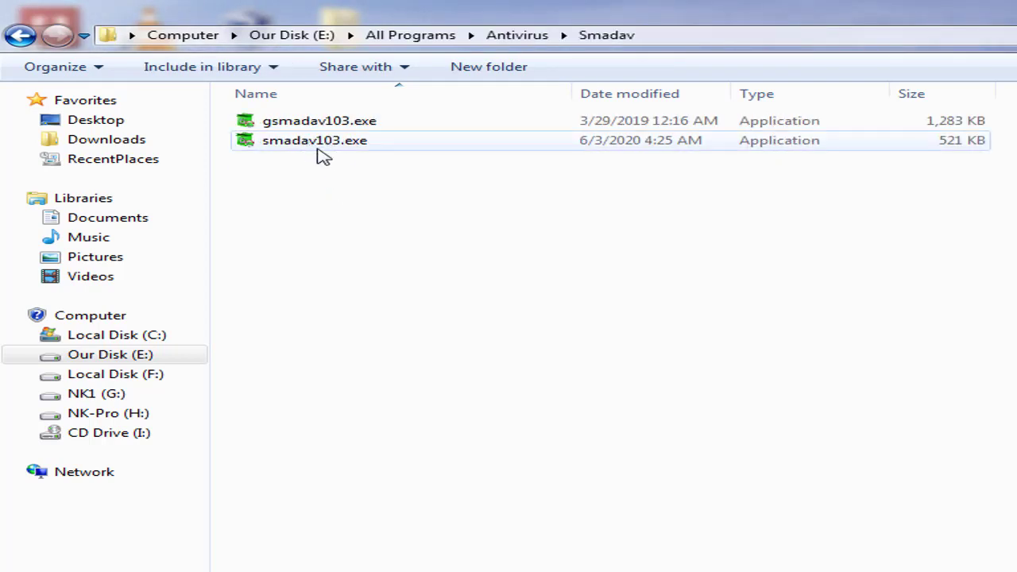
Restore the default advanced view settings in Folder Options so that known file extensions are hidden.
{"action": "left_click", "coordinate": [105, 70]}
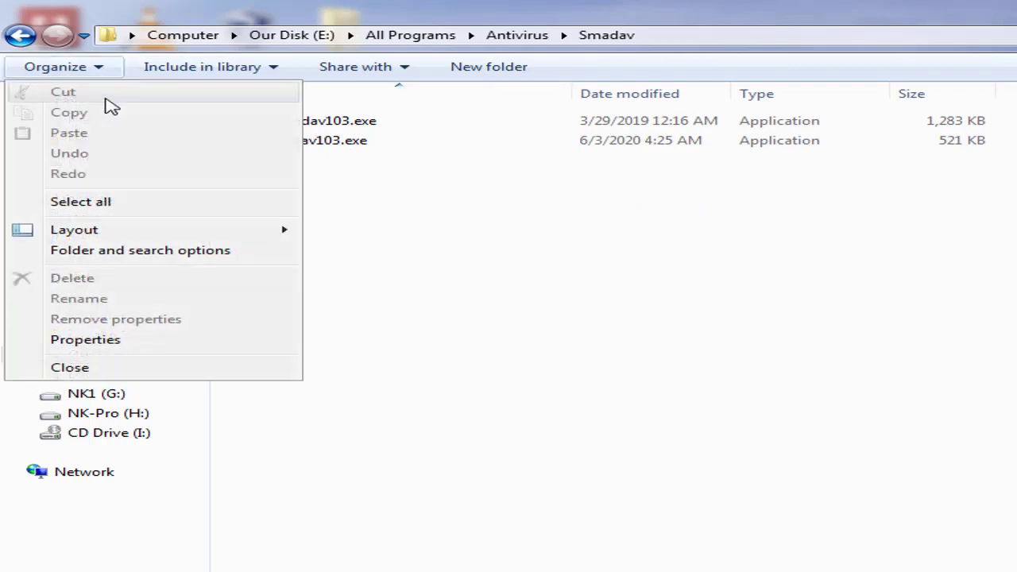
{"action": "left_click", "coordinate": [153, 251]}
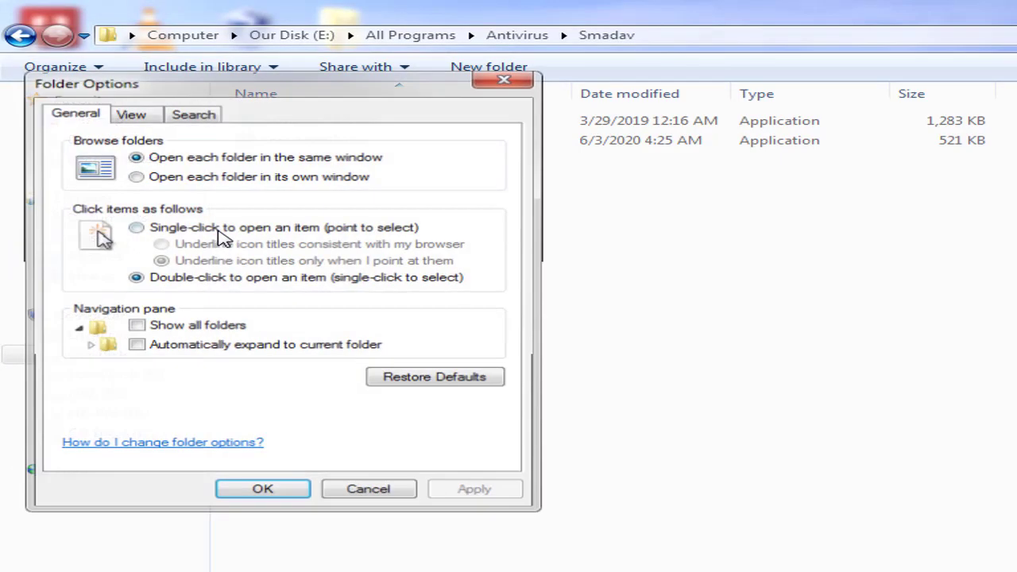
{"action": "left_click", "coordinate": [129, 112]}
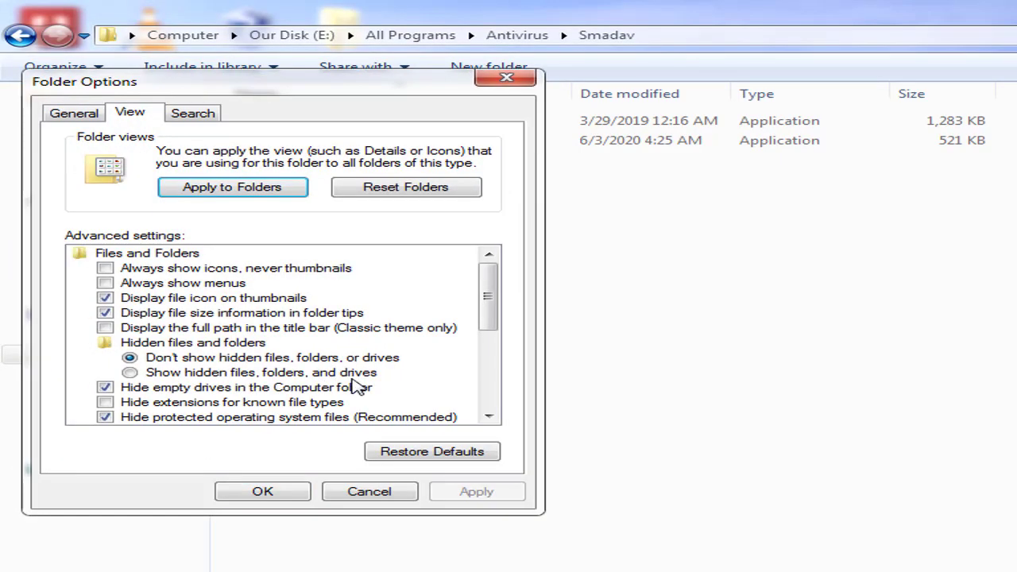
{"action": "left_click", "coordinate": [407, 451]}
{"action": "left_click", "coordinate": [264, 492]}
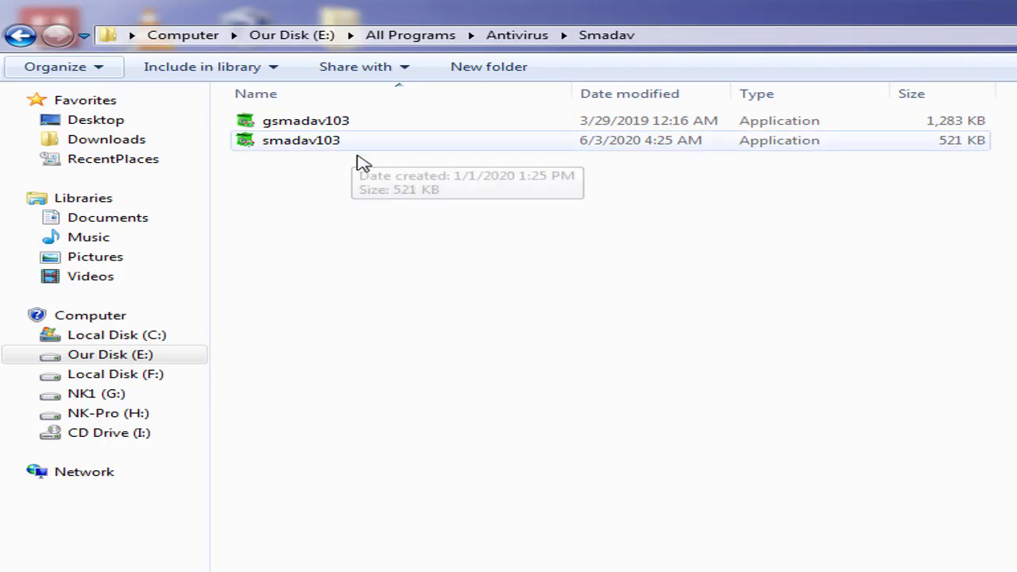
Examine the file type of gsmadav103 in its properties, highlighting the type text, and close the dialog.
{"action": "right_click", "coordinate": [333, 123]}
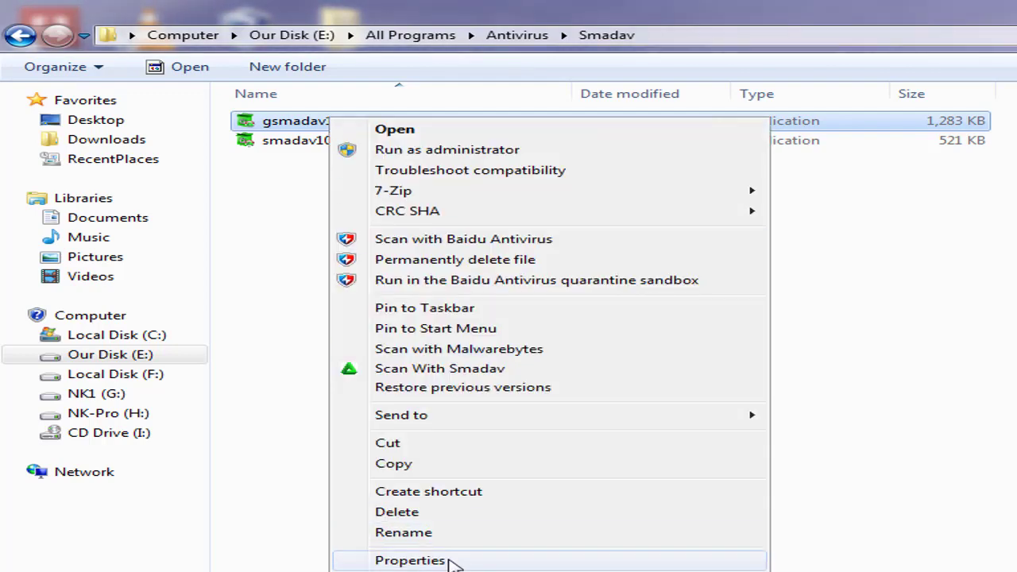
{"action": "left_click", "coordinate": [450, 561]}
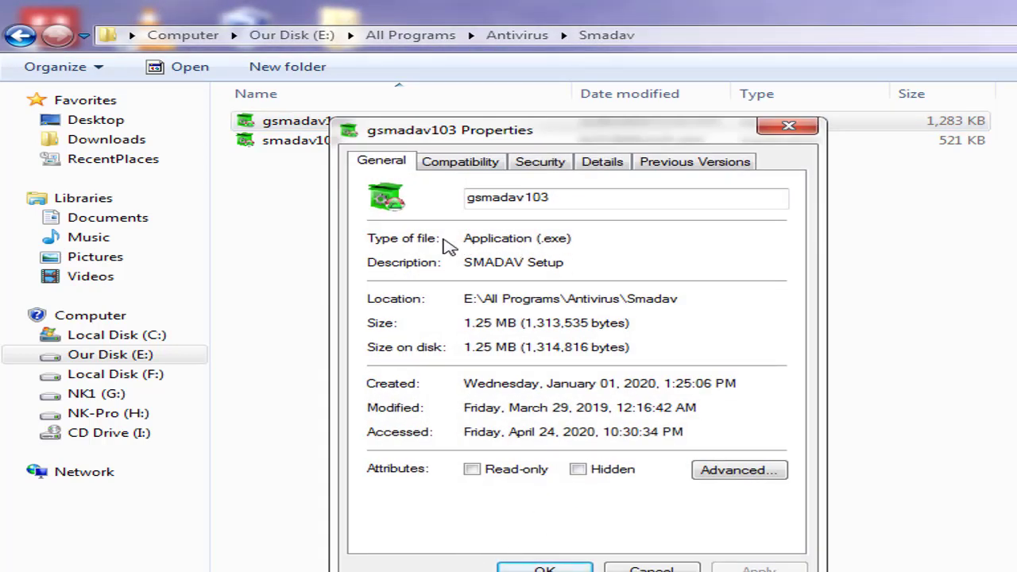
{"action": "left_click_drag", "start_coordinate": [472, 238], "coordinate": [594, 249]}
{"action": "left_click", "coordinate": [556, 239]}
{"action": "left_click_drag", "start_coordinate": [533, 239], "coordinate": [464, 240]}
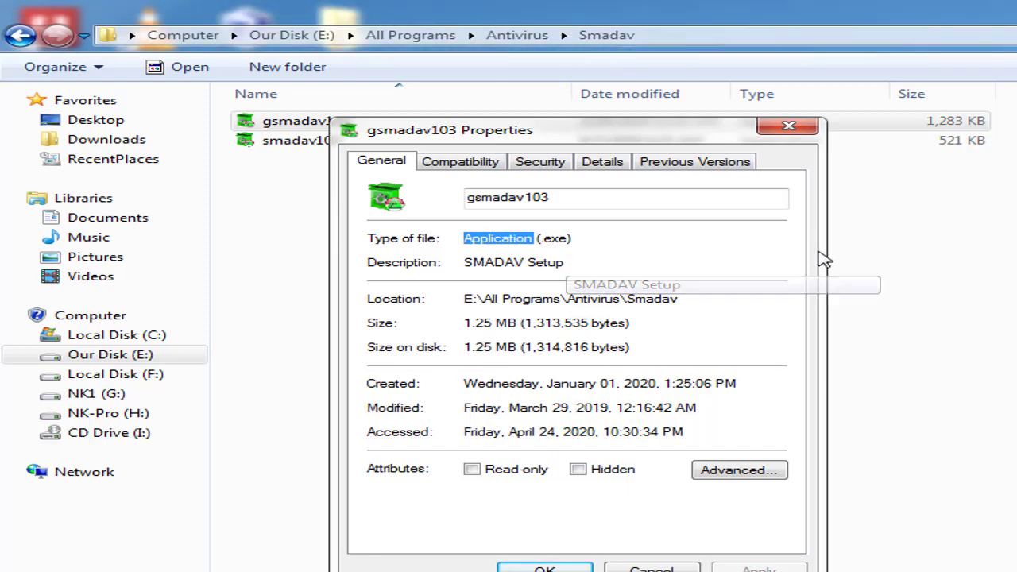
{"action": "left_click", "coordinate": [788, 127]}
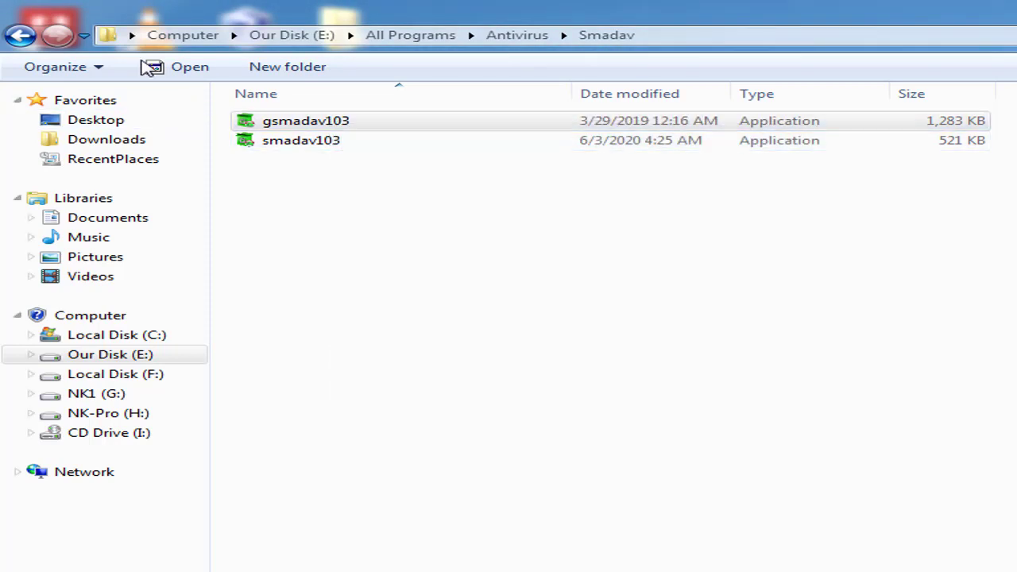
Go back to All Programs and open the Mkanda folder inside Our Setups.
{"action": "left_click", "coordinate": [20, 35]}
{"action": "left_click", "coordinate": [20, 35]}
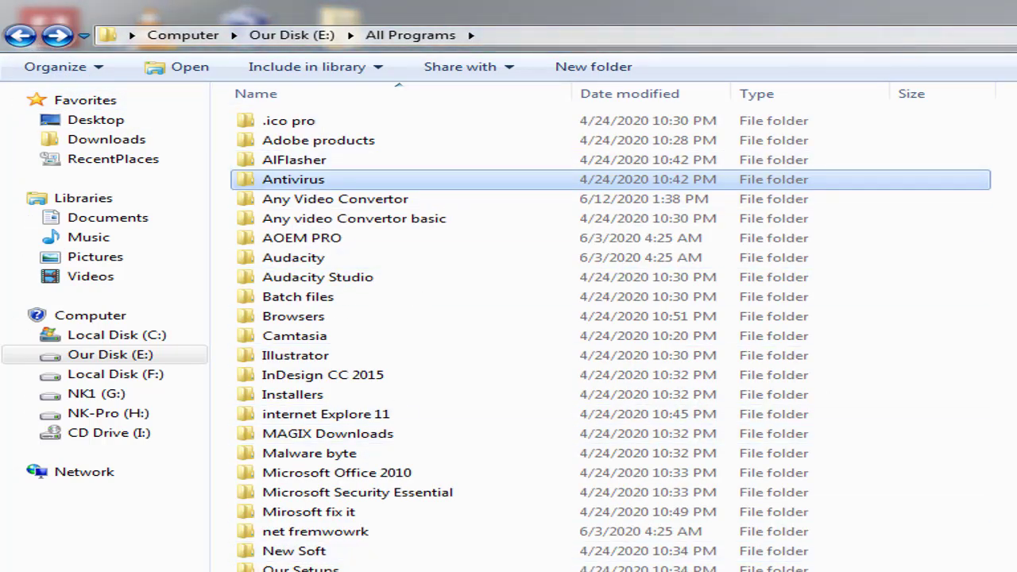
{"action": "scroll", "coordinate": [612, 334], "scroll_direction": "down", "scroll_amount": 2}
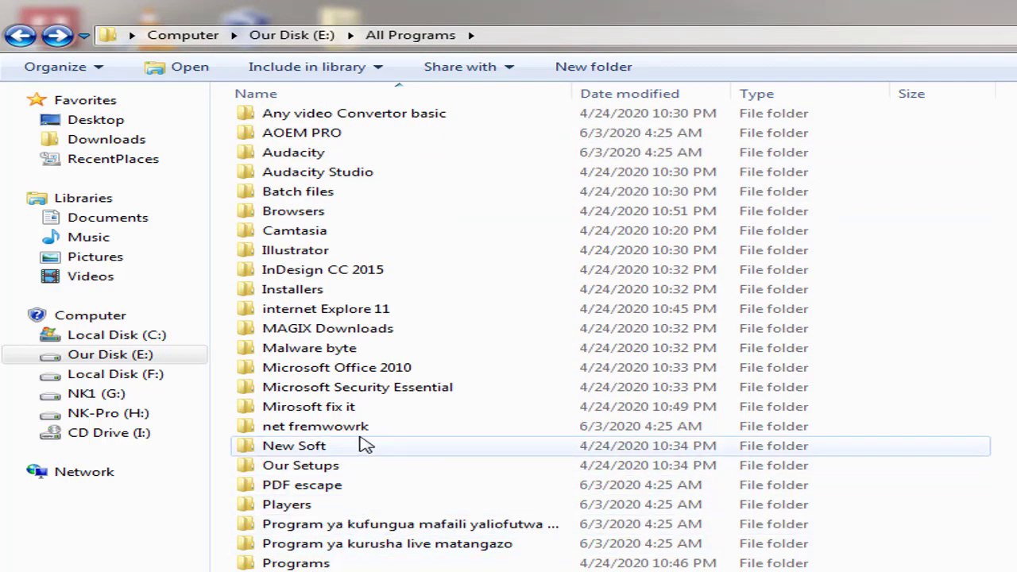
{"action": "double_click", "coordinate": [350, 465]}
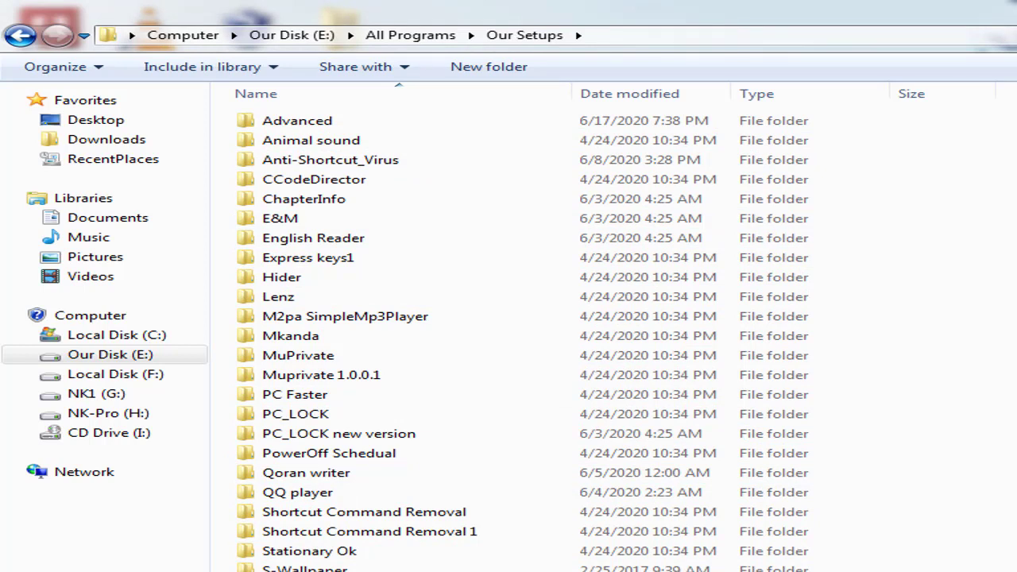
{"action": "double_click", "coordinate": [326, 337]}
Rename the gMkanda application file to Mkanda by removing its leading g.
{"action": "left_click", "coordinate": [301, 126]}
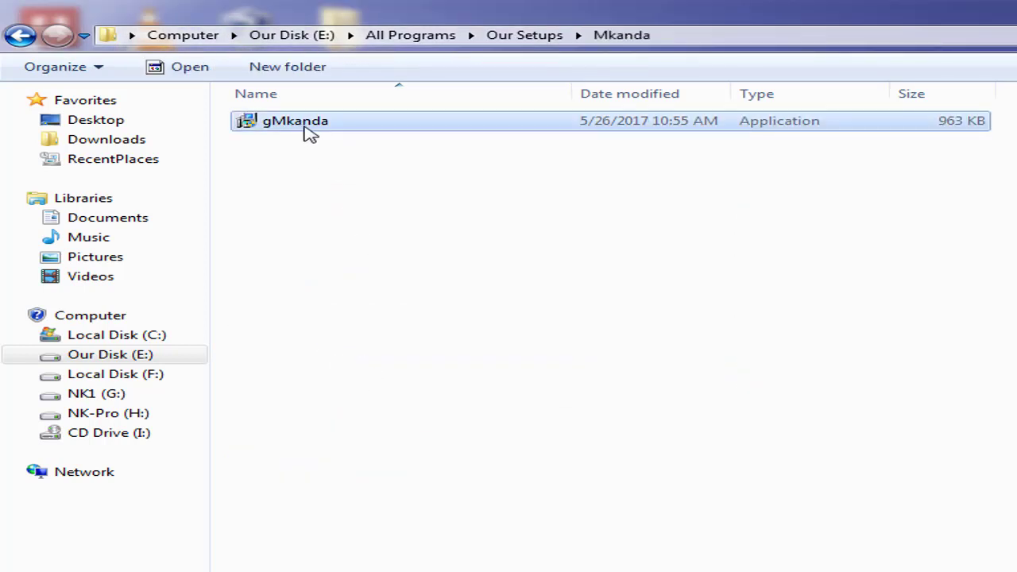
{"action": "left_click", "coordinate": [310, 127]}
{"action": "left_click", "coordinate": [277, 124]}
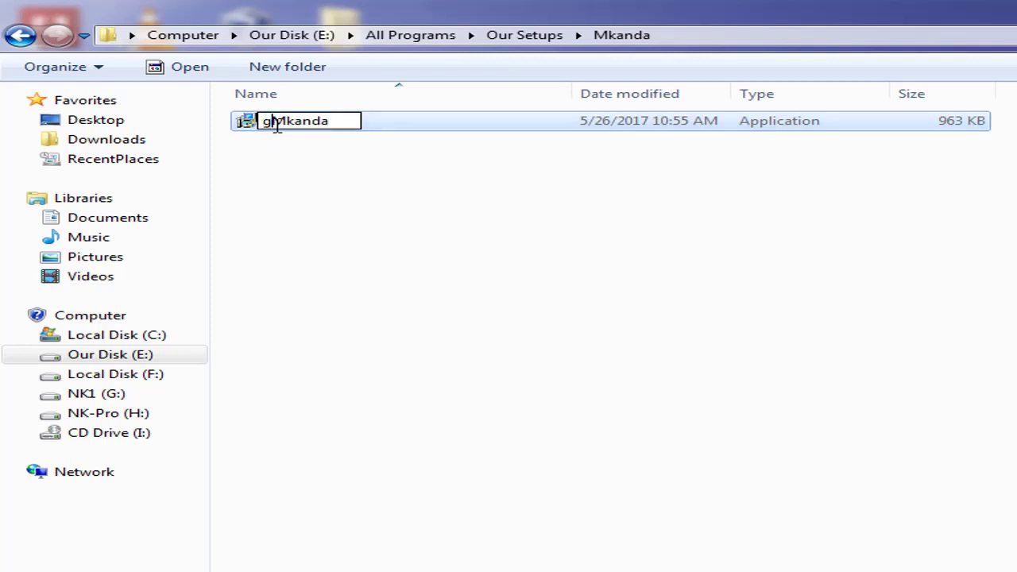
{"action": "key", "text": "BackSpace"}
{"action": "left_click", "coordinate": [315, 182]}
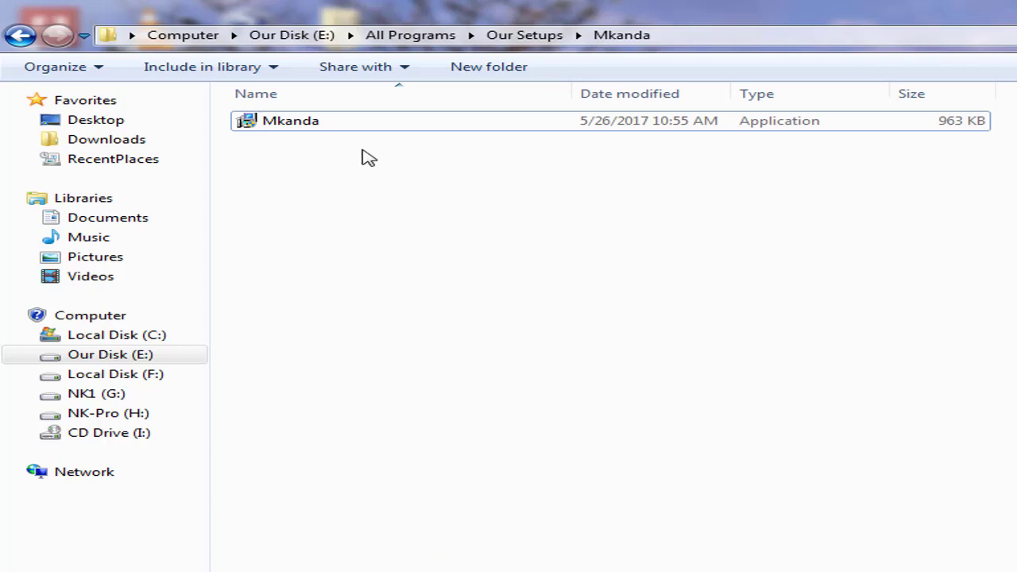
Turn off hiding extensions for known file types in Folder Options so the Mkanda file's extension is shown.
{"action": "left_click", "coordinate": [352, 117]}
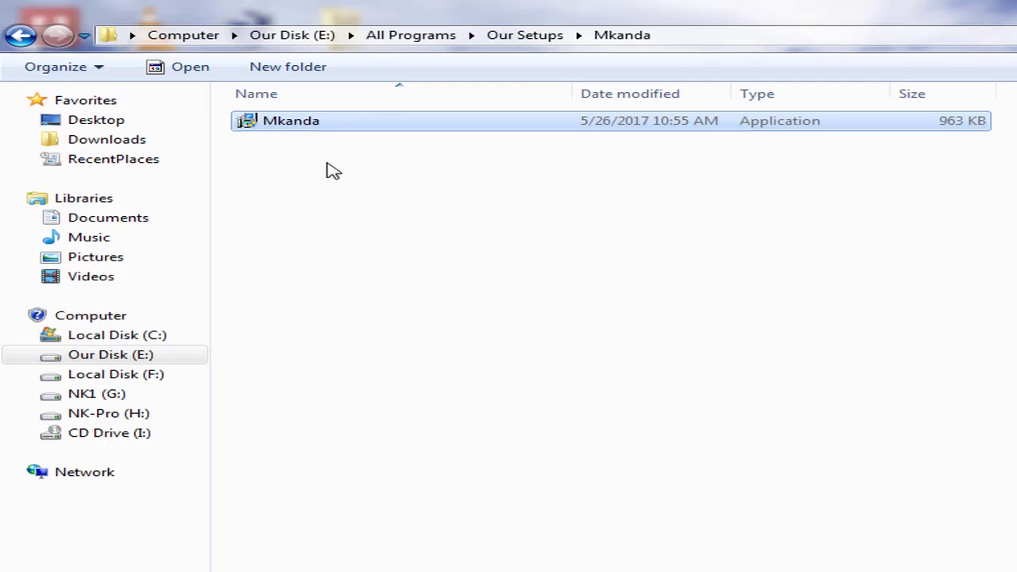
{"action": "left_click", "coordinate": [186, 89]}
{"action": "left_click", "coordinate": [228, 279]}
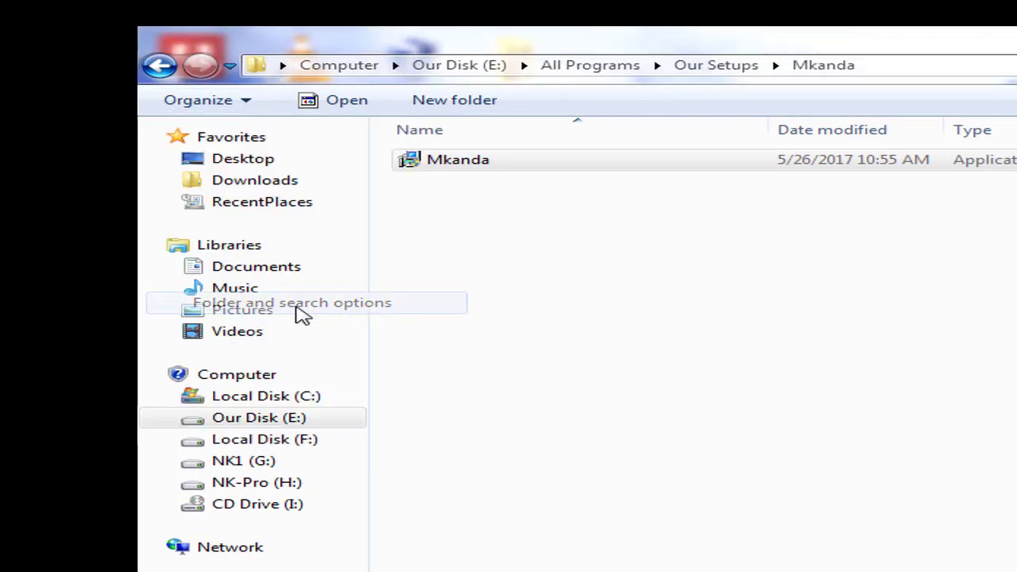
{"action": "left_click", "coordinate": [282, 151]}
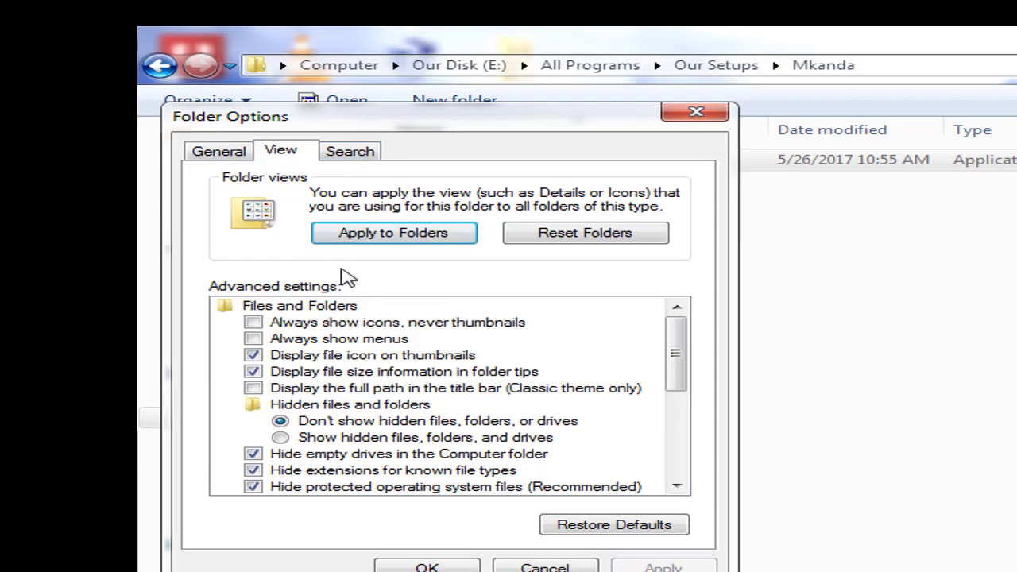
{"action": "left_click", "coordinate": [288, 471]}
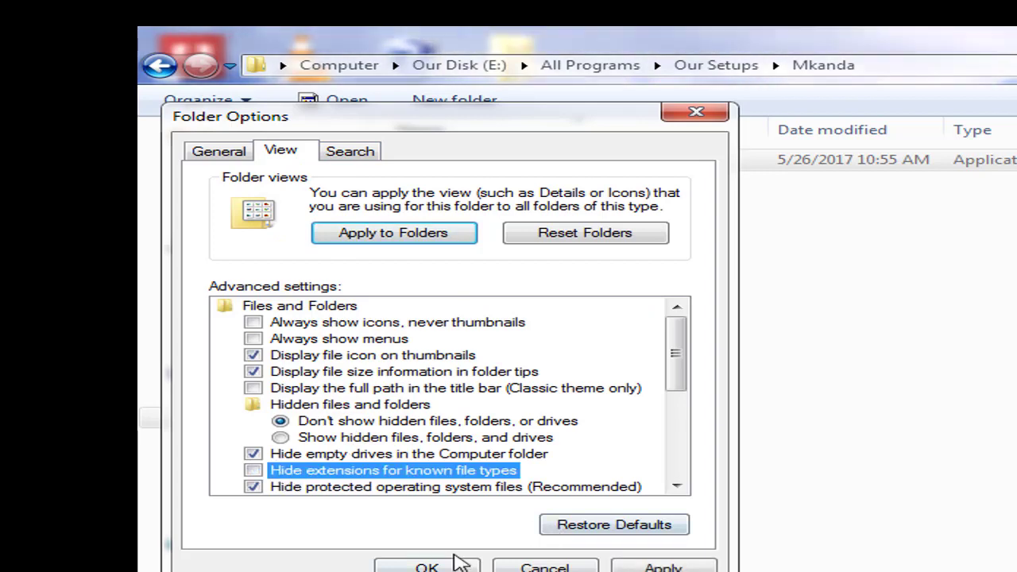
{"action": "left_click", "coordinate": [448, 569]}
{"action": "left_click", "coordinate": [506, 168]}
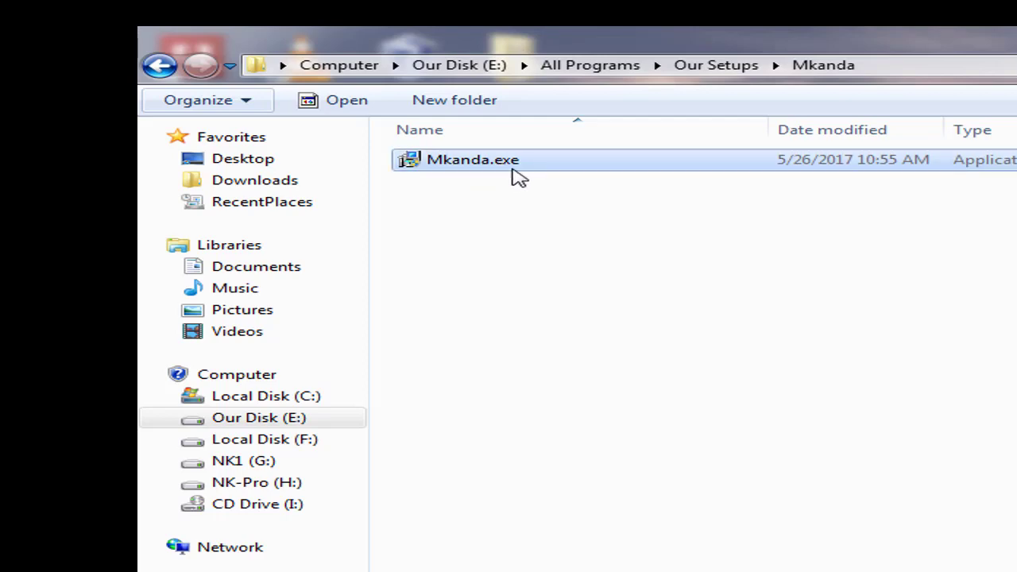
Restore the default advanced view settings in Folder Options and refresh the Mkanda folder.
{"action": "left_click", "coordinate": [248, 101]}
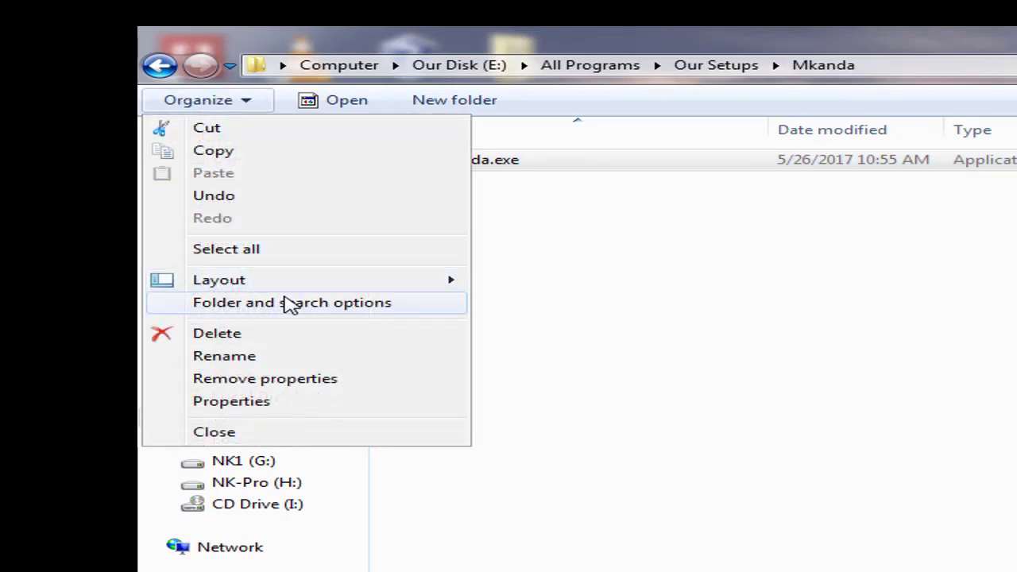
{"action": "left_click", "coordinate": [290, 306]}
{"action": "left_click", "coordinate": [281, 152]}
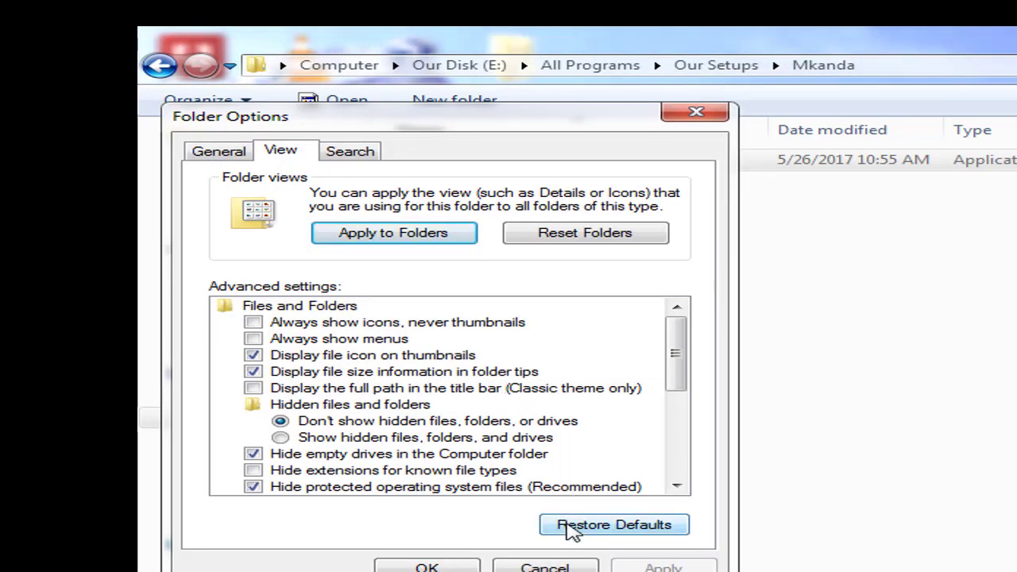
{"action": "left_click", "coordinate": [612, 525]}
{"action": "left_click", "coordinate": [427, 567]}
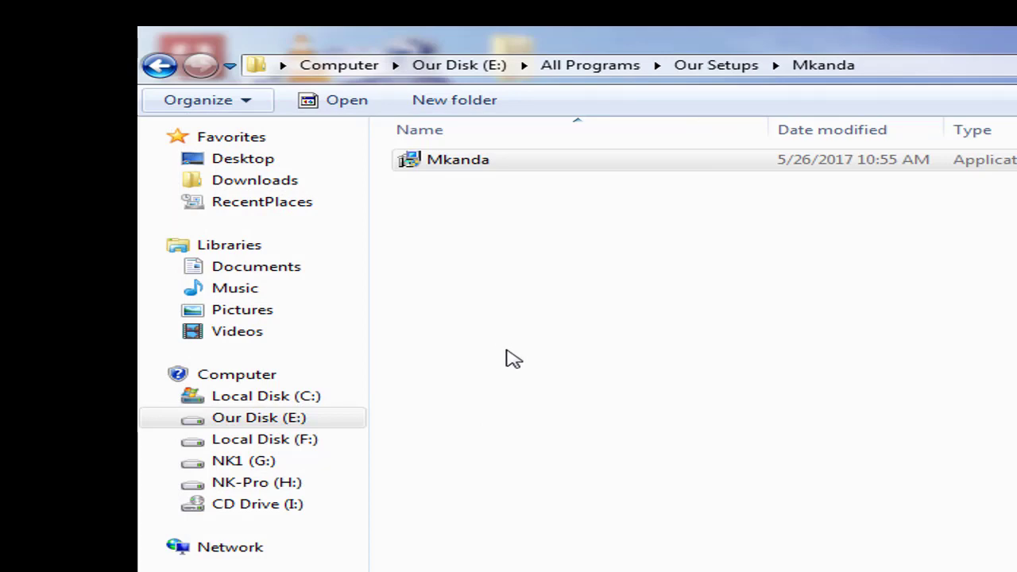
{"action": "right_click", "coordinate": [526, 322]}
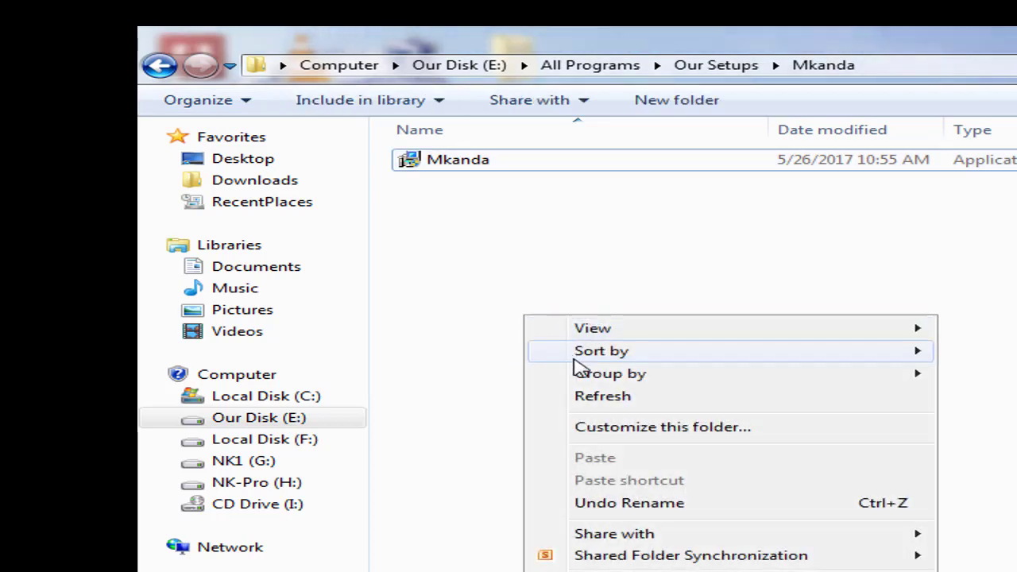
{"action": "left_click", "coordinate": [659, 395]}
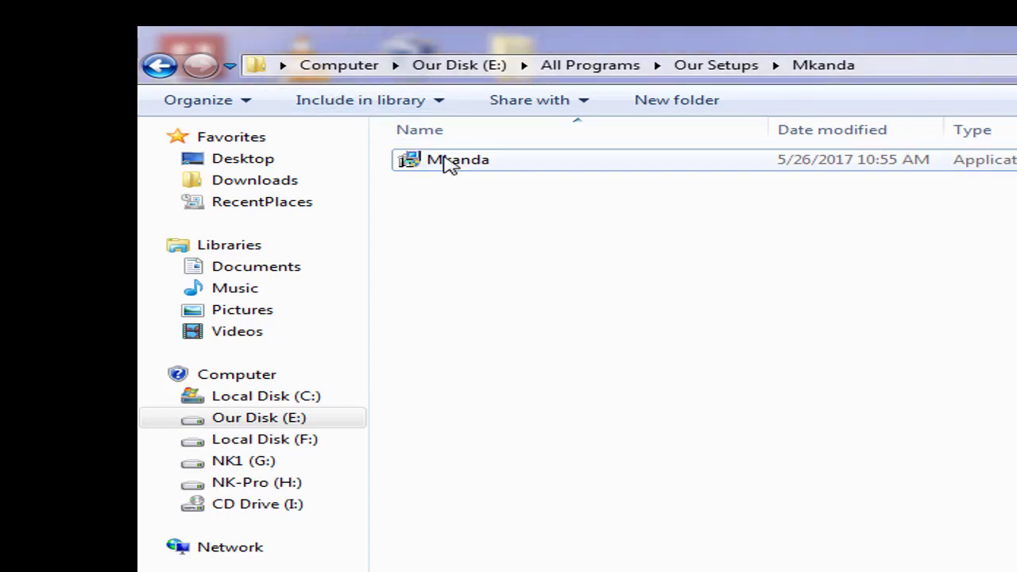
Examine the commands available for the Mkanda application file, such as Open and Run as administrator.
{"action": "right_click", "coordinate": [442, 157]}
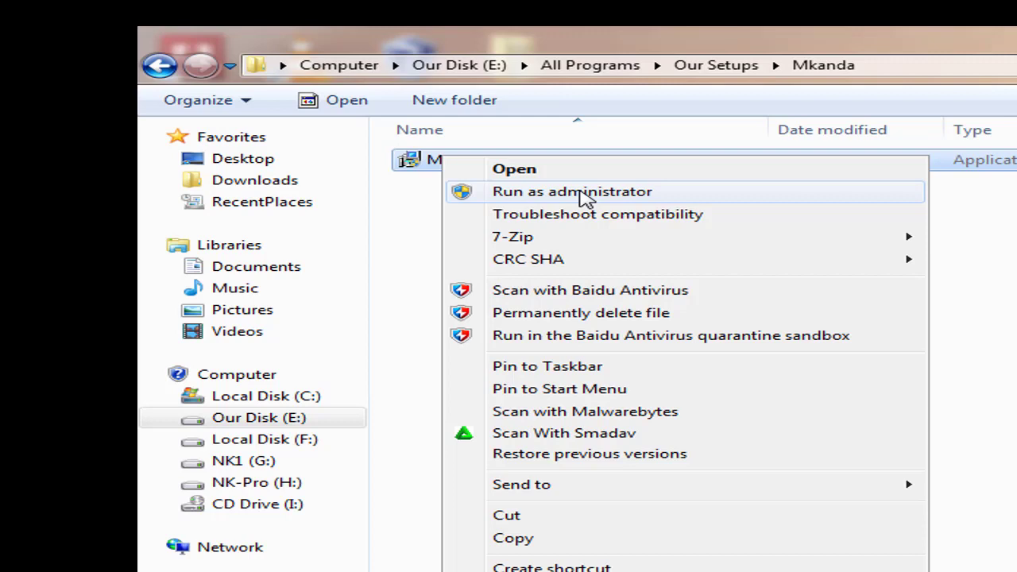
{"action": "key", "text": "Escape"}
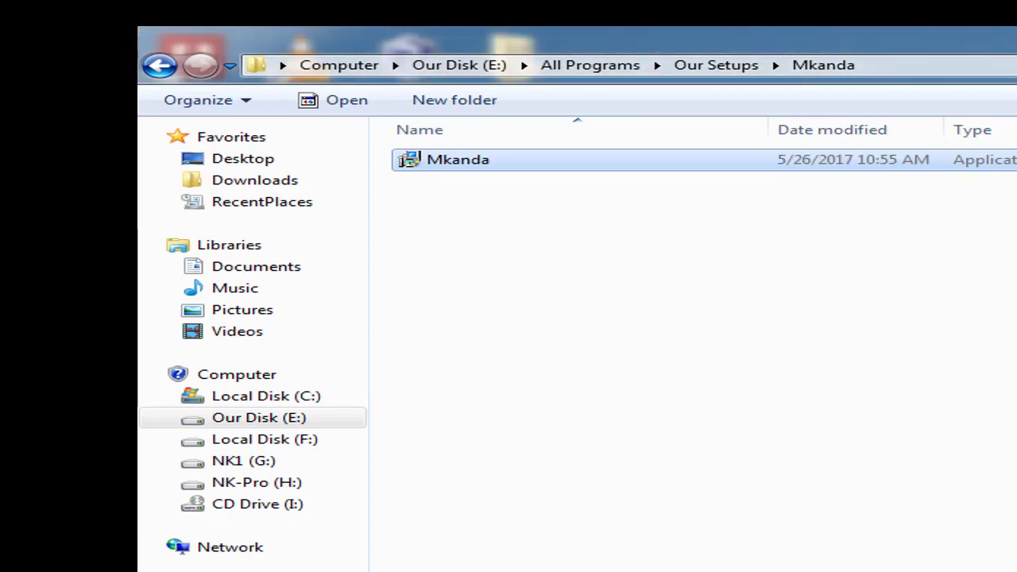
{"action": "left_click", "coordinate": [580, 201]}
{"action": "right_click", "coordinate": [453, 160]}
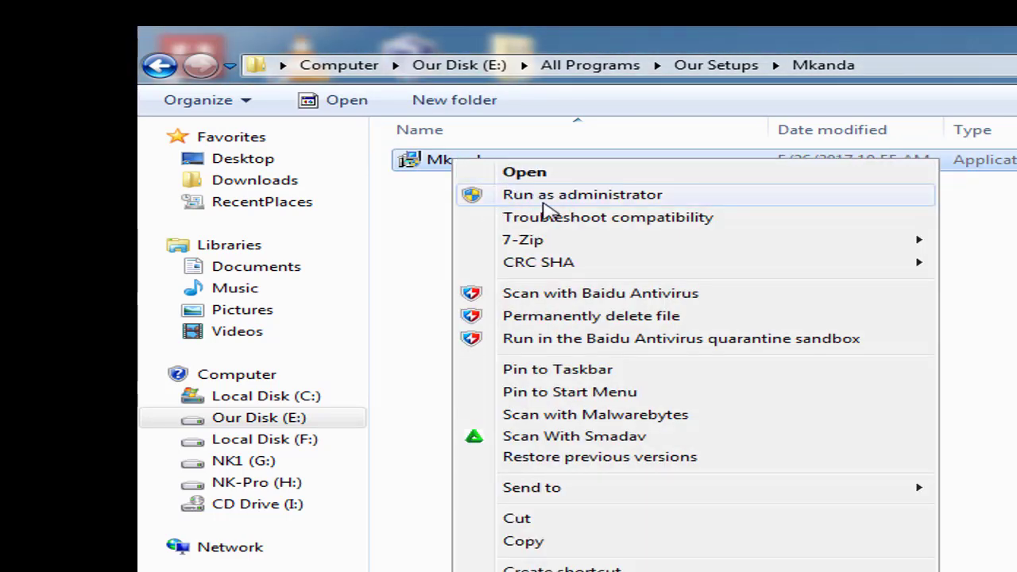
{"action": "key", "text": "Escape"}
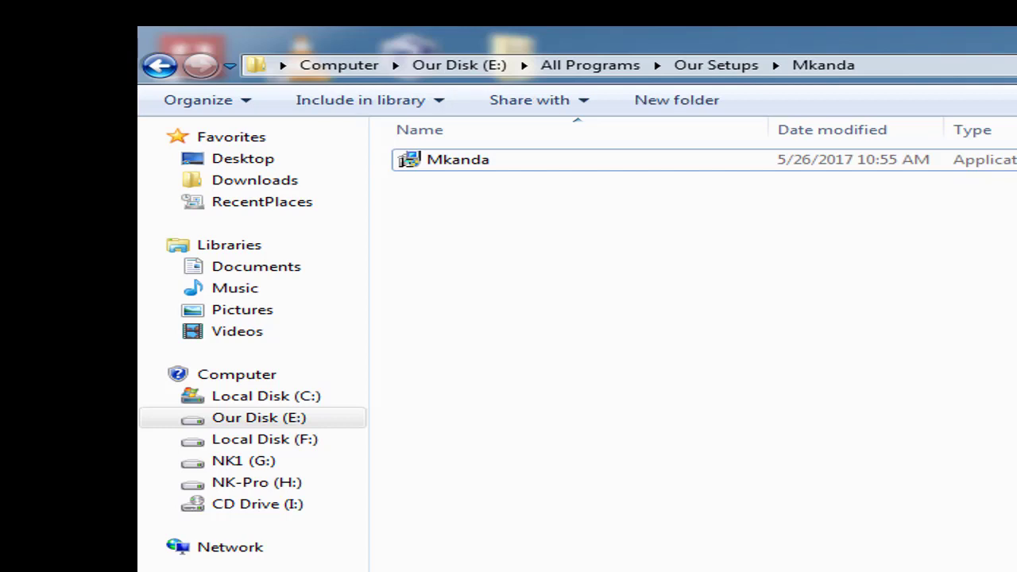
{"action": "left_click", "coordinate": [453, 160]}
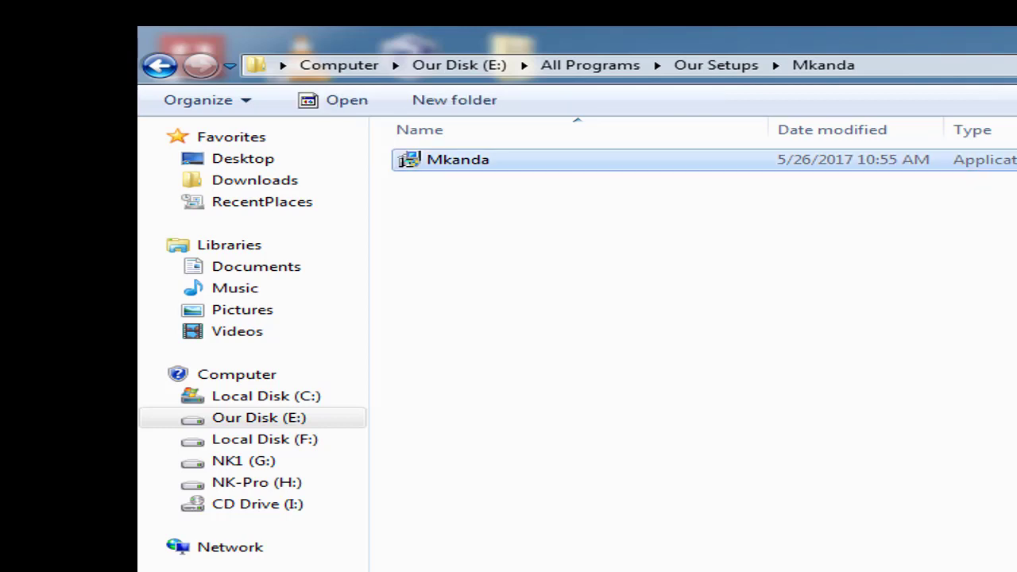
{"action": "left_click", "coordinate": [932, 274]}
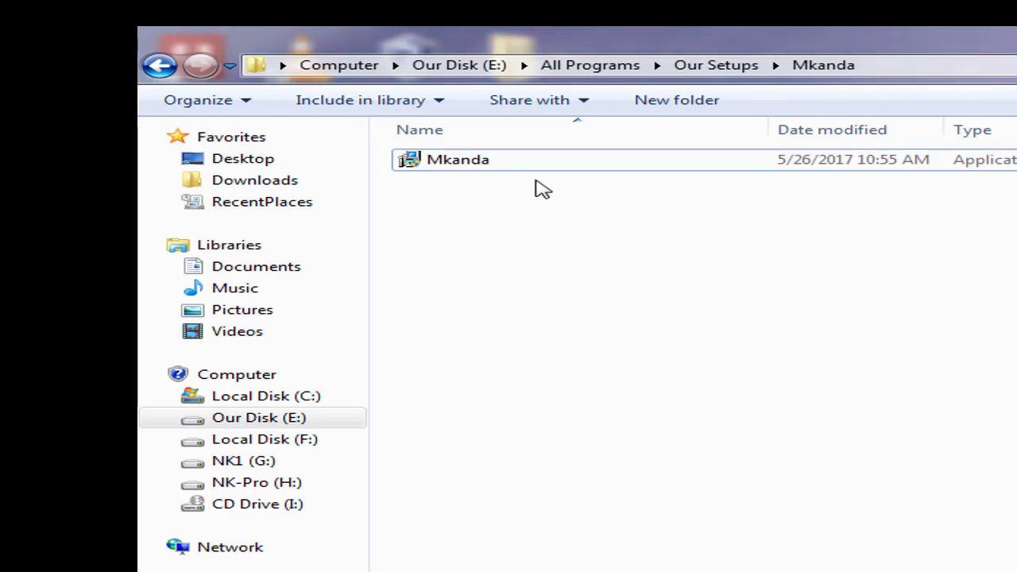
{"action": "key", "text": "space"}
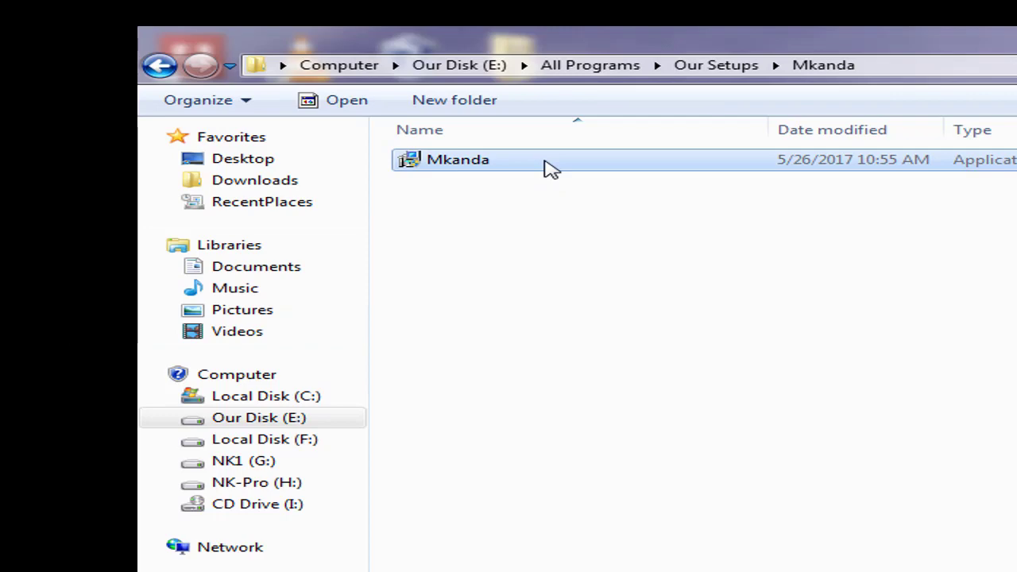
{"action": "right_click", "coordinate": [543, 166]}
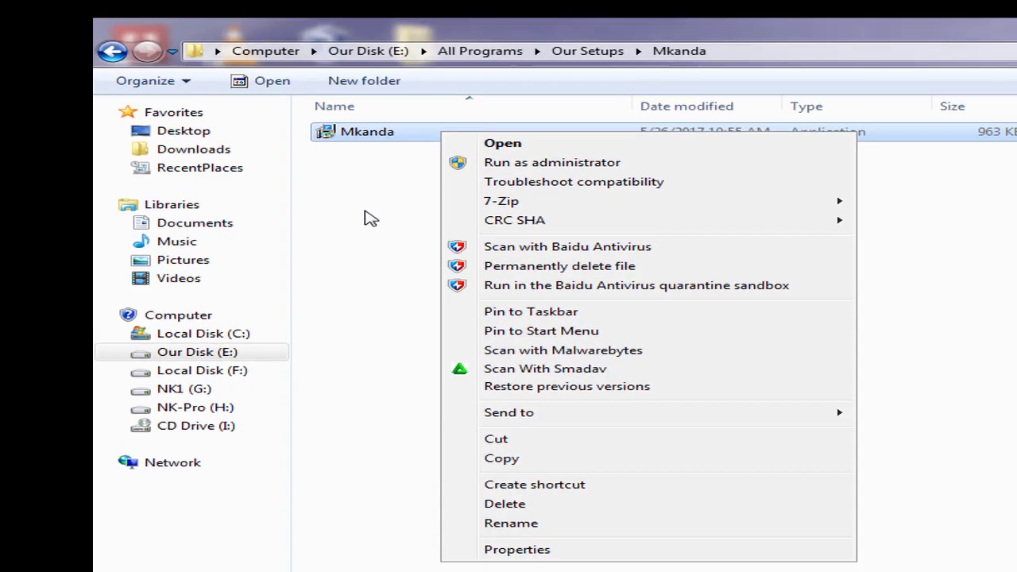
{"action": "left_click", "coordinate": [371, 218]}
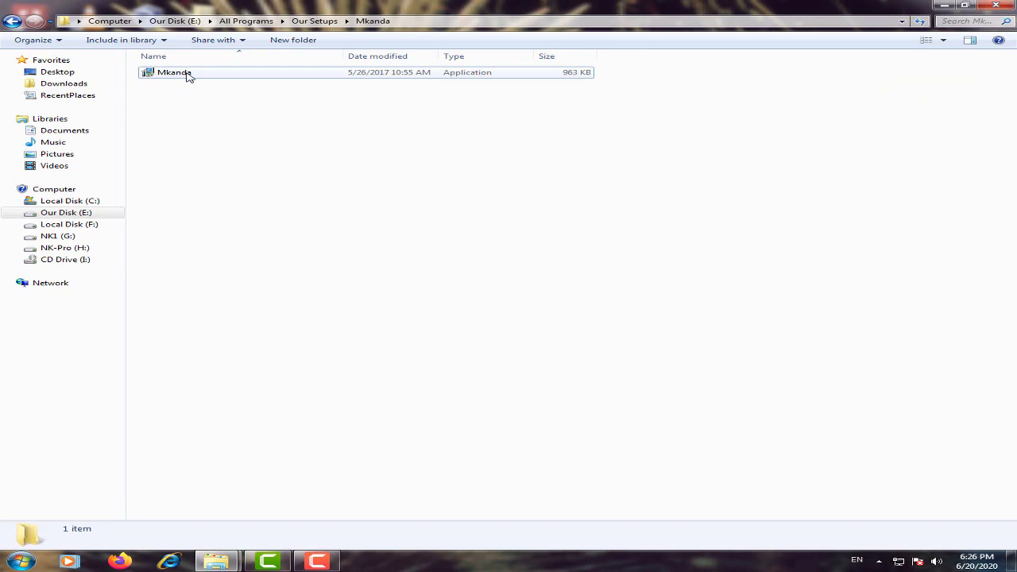
Launch the Mkanda setup, then close its language prompt and the Program Compatibility Assistant without installing.
{"action": "left_click", "coordinate": [190, 75]}
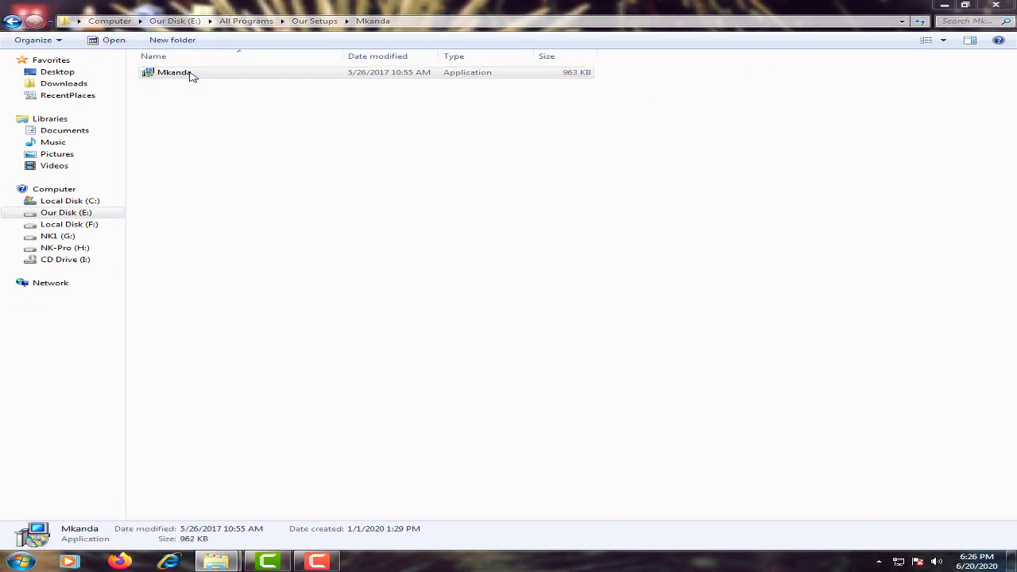
{"action": "double_click", "coordinate": [190, 76]}
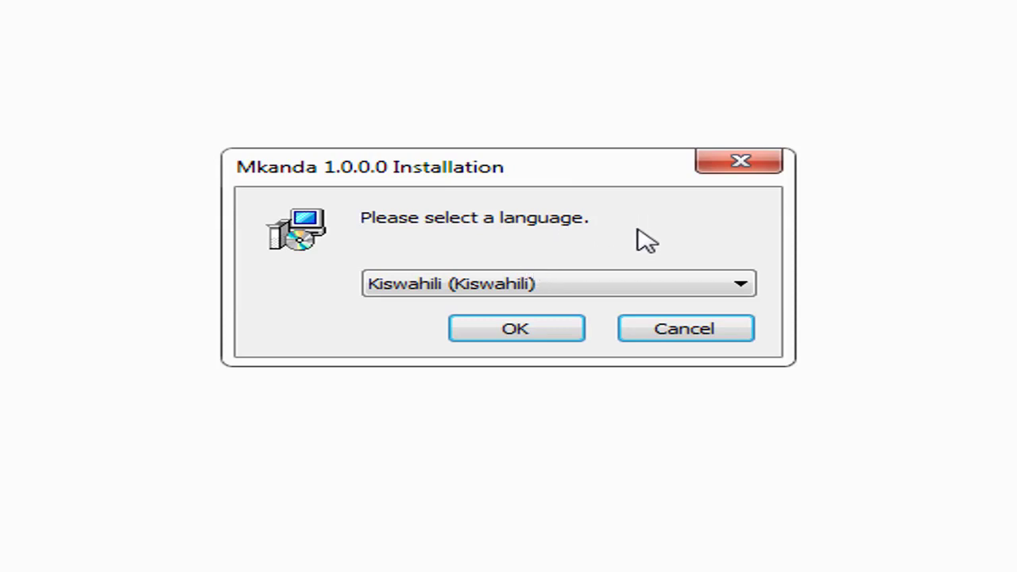
{"action": "left_click", "coordinate": [738, 165]}
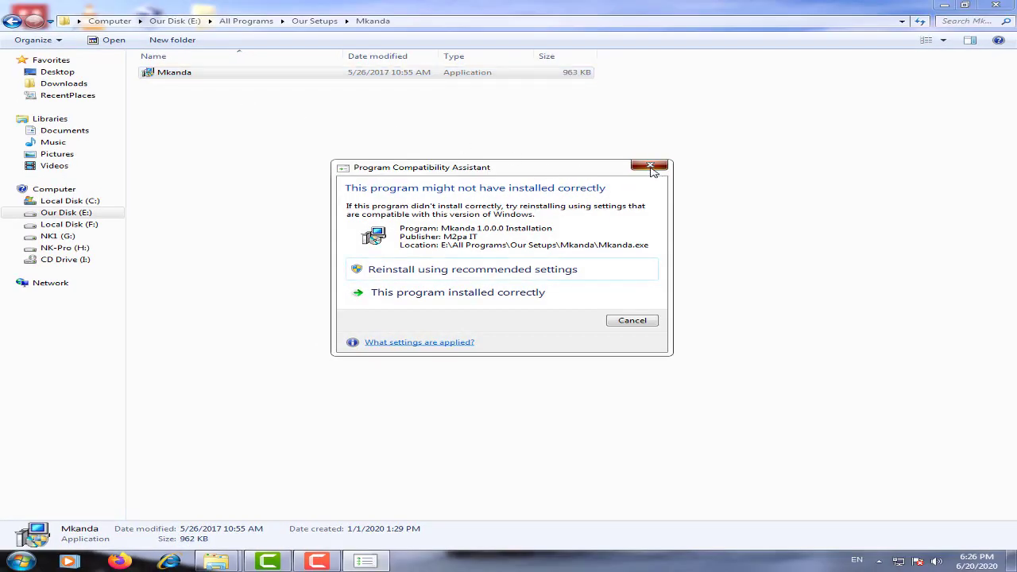
{"action": "left_click", "coordinate": [657, 169]}
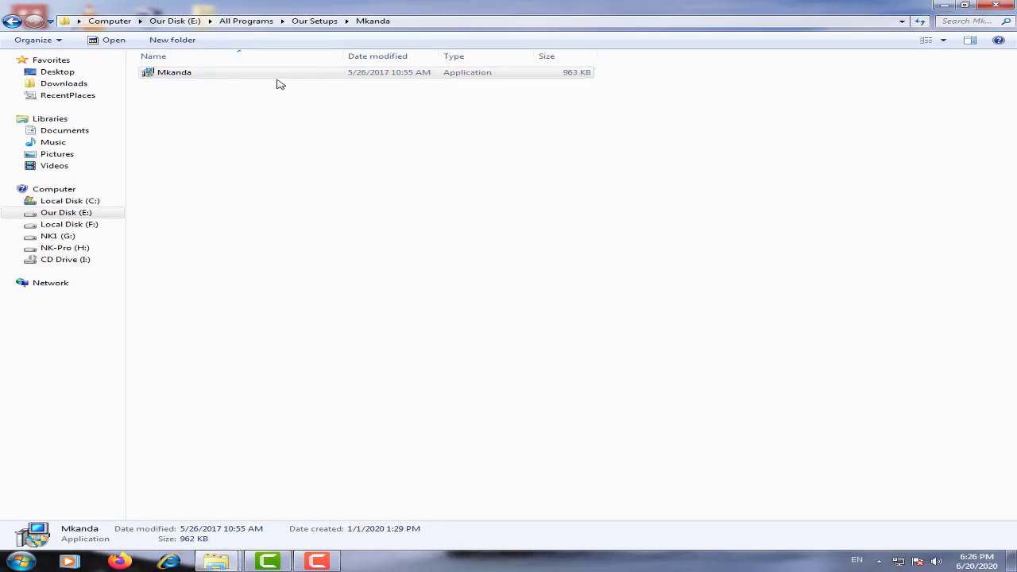
Relaunch the Mkanda setup in Kiswahili and accept its agreement to reach the installation folder choice.
{"action": "right_click", "coordinate": [220, 73]}
{"action": "left_click", "coordinate": [261, 83]}
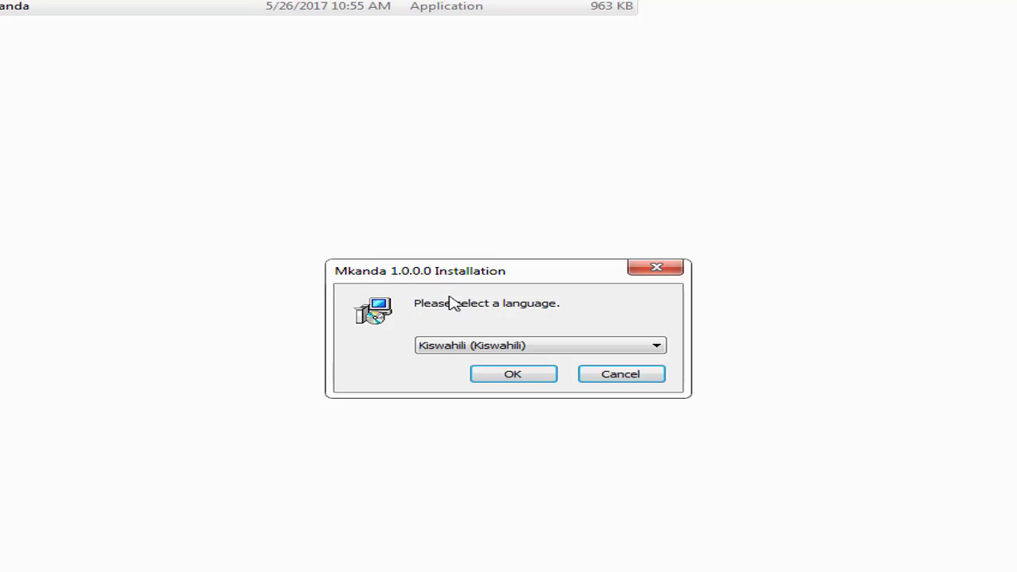
{"action": "left_click", "coordinate": [521, 370]}
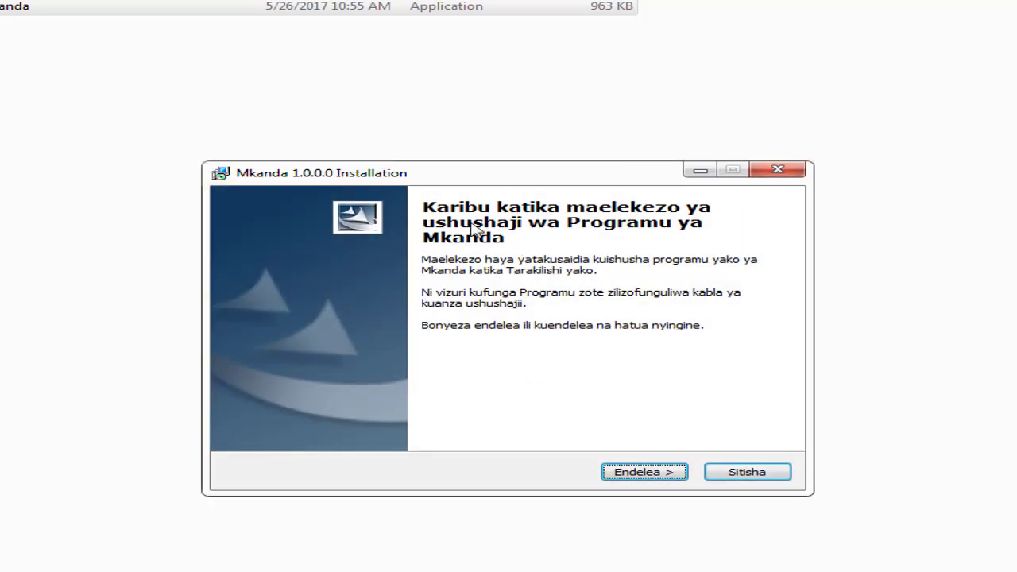
{"action": "left_click", "coordinate": [647, 477]}
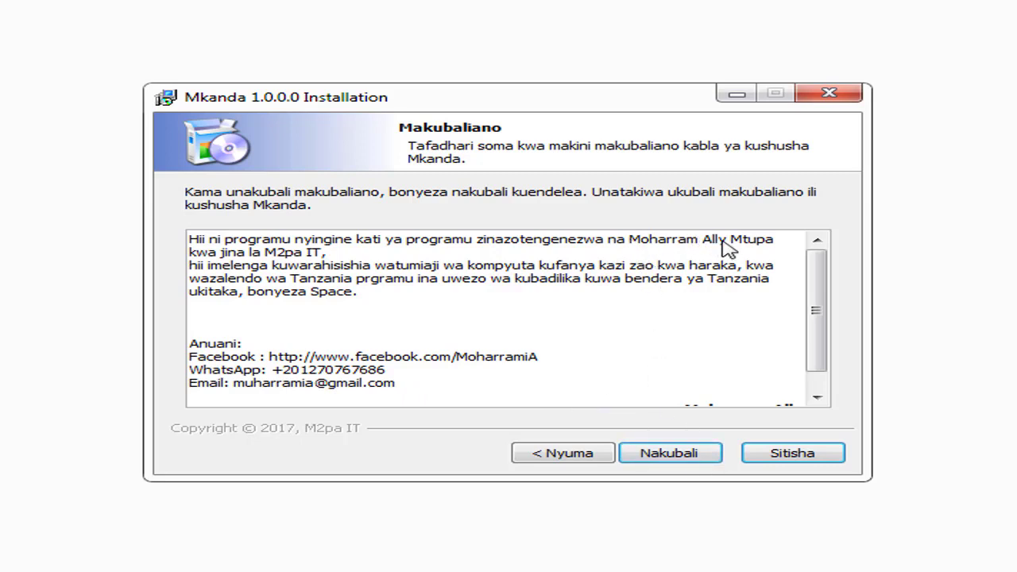
{"action": "left_click", "coordinate": [684, 455]}
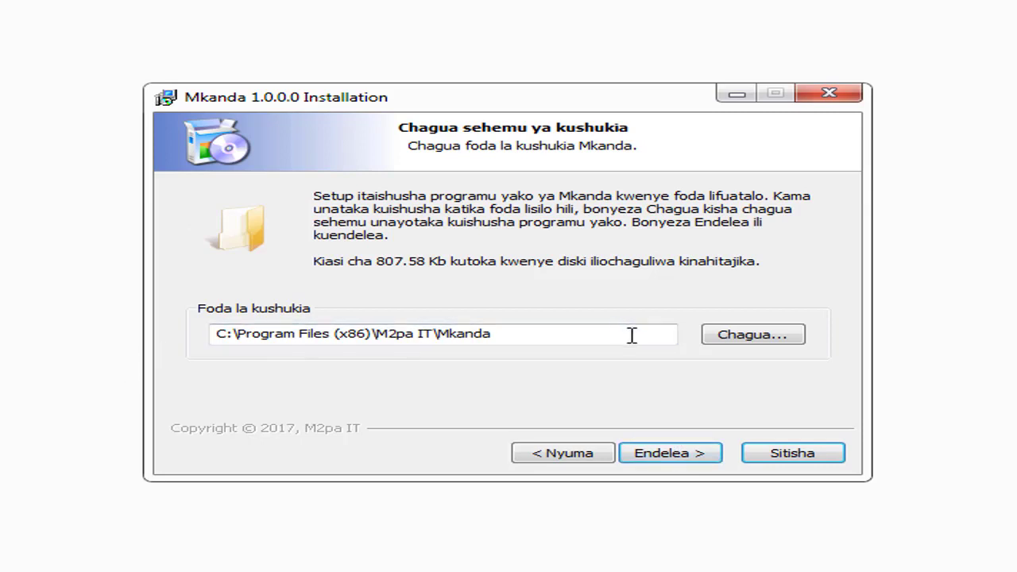
Examine the installer's desktop shortcut option, then go back and highlight the installation folder path.
{"action": "left_click", "coordinate": [680, 460]}
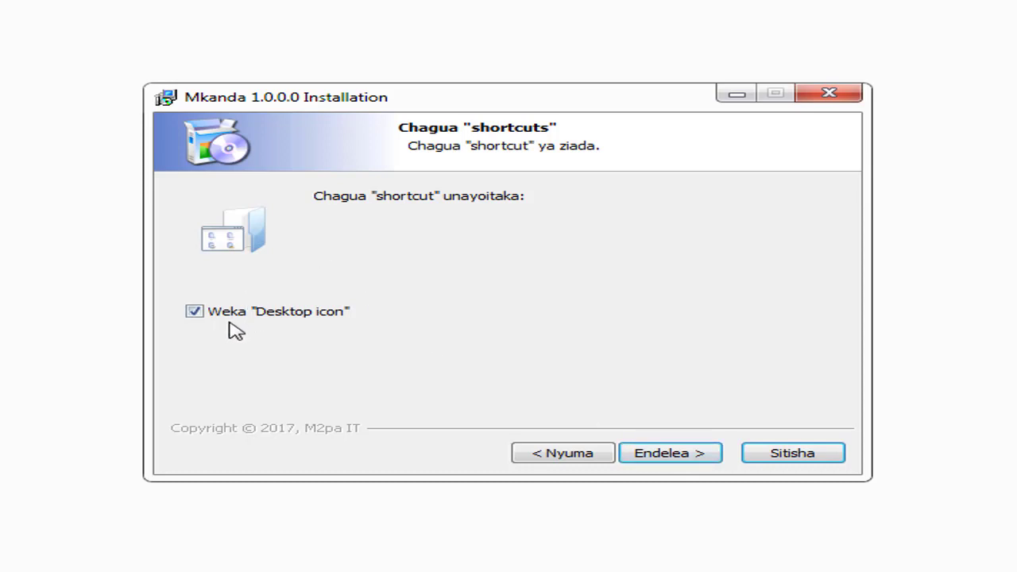
{"action": "left_click", "coordinate": [560, 458]}
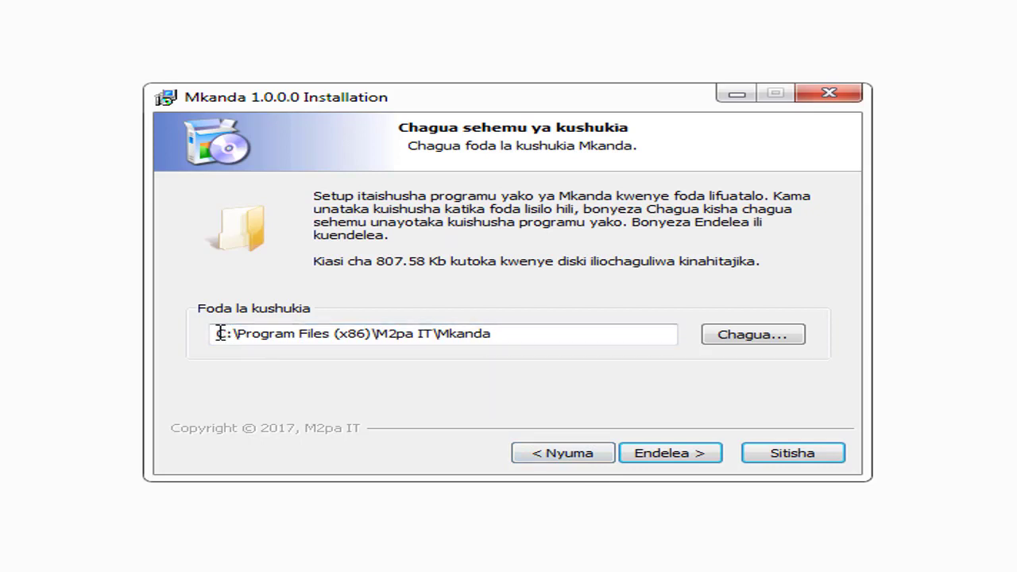
{"action": "left_click_drag", "start_coordinate": [221, 333], "coordinate": [517, 330]}
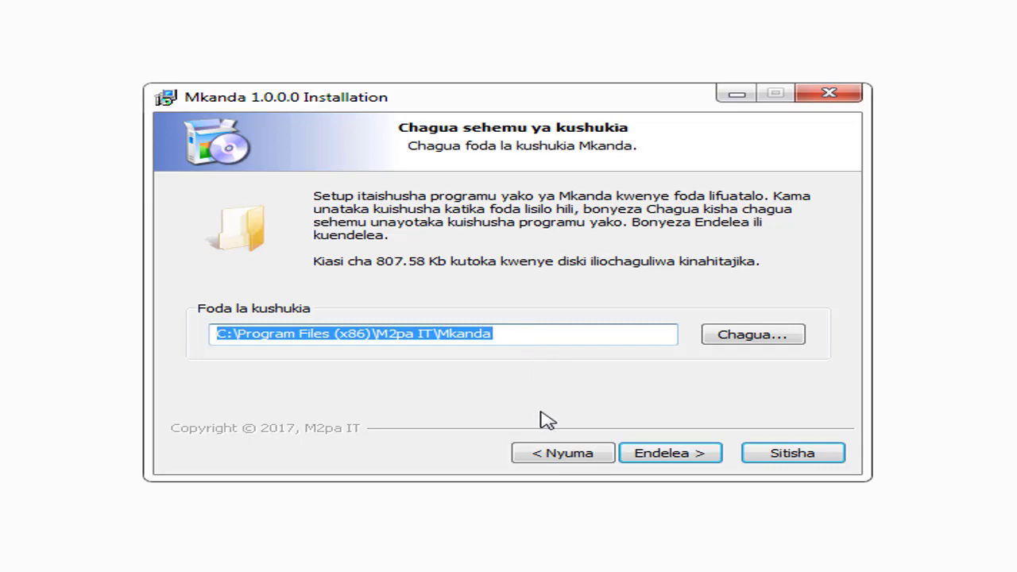
Go back to the installer's welcome page and cancel the Mkanda installation.
{"action": "left_click", "coordinate": [564, 455]}
{"action": "left_click", "coordinate": [564, 455]}
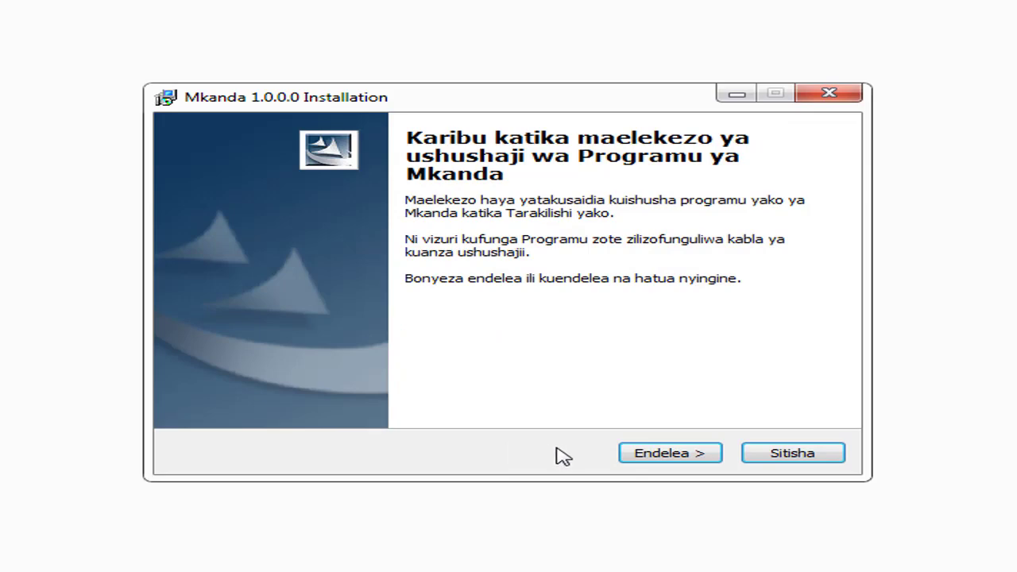
{"action": "left_click", "coordinate": [828, 95]}
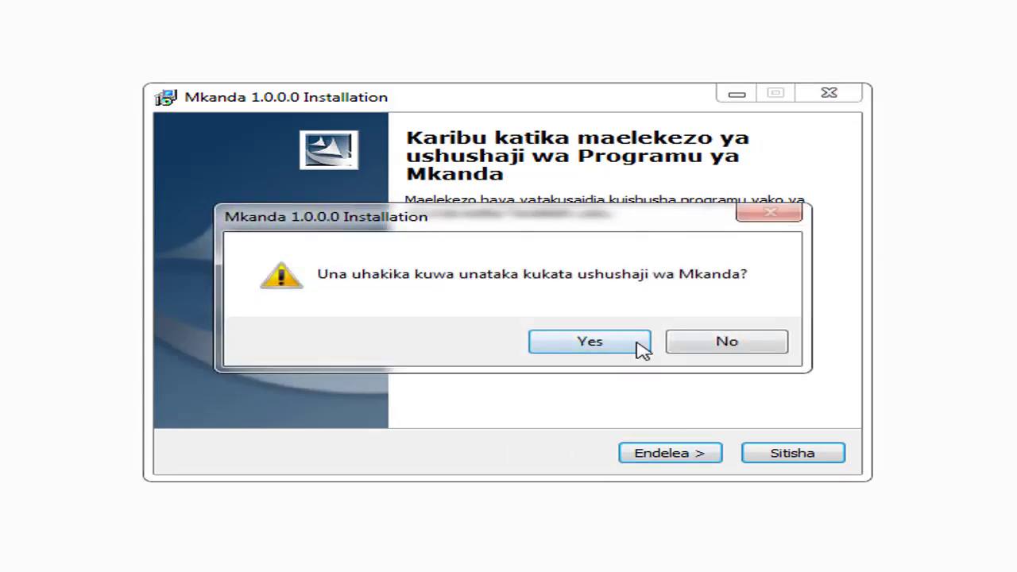
{"action": "left_click", "coordinate": [628, 343]}
{"action": "left_click", "coordinate": [750, 75]}
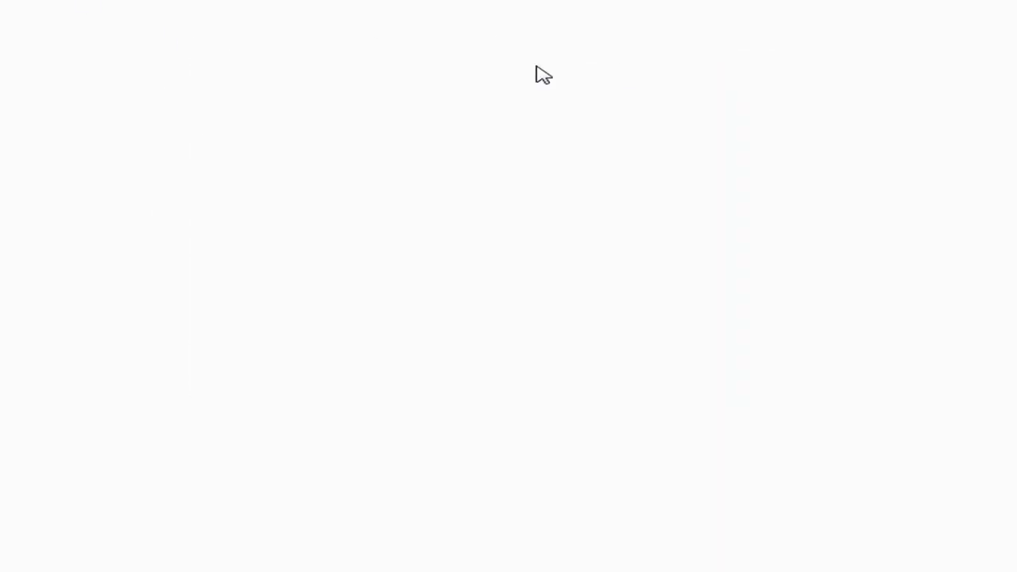
Open the Mkanda setup application in the Our Setups folder to start its installer again.
{"action": "right_click", "coordinate": [162, 63]}
{"action": "left_click", "coordinate": [281, 147]}
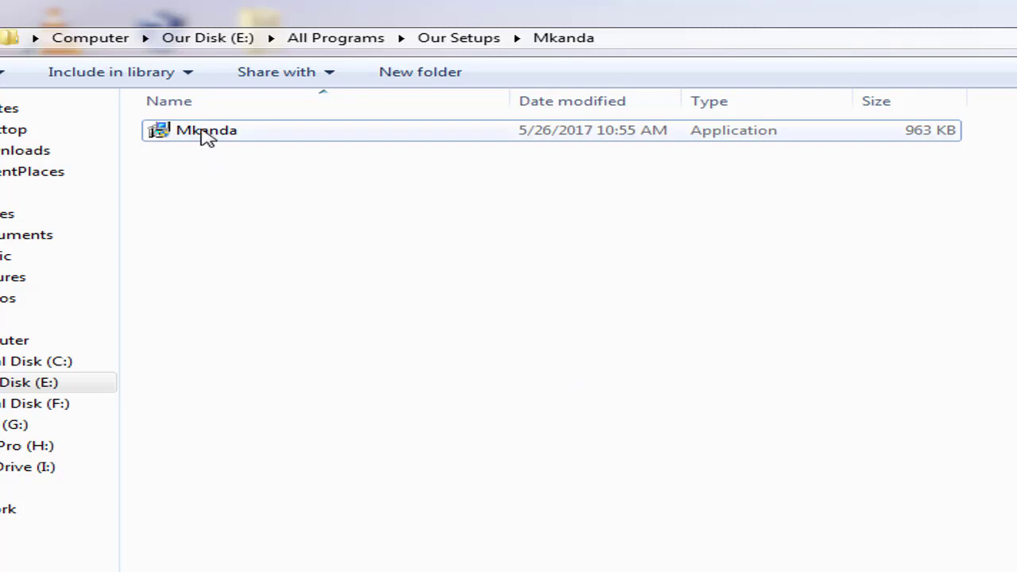
{"action": "left_click", "coordinate": [209, 135]}
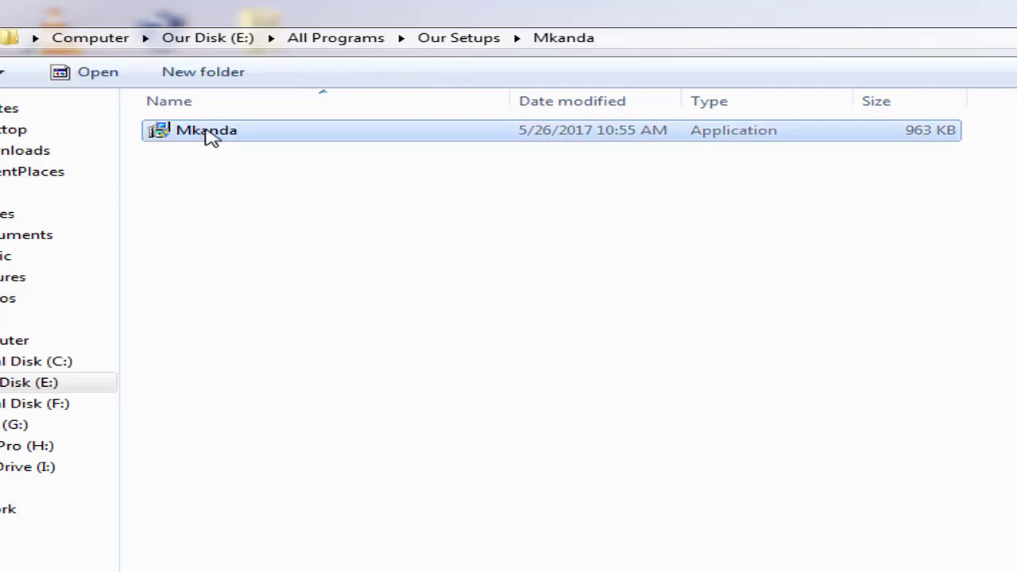
{"action": "right_click", "coordinate": [211, 138]}
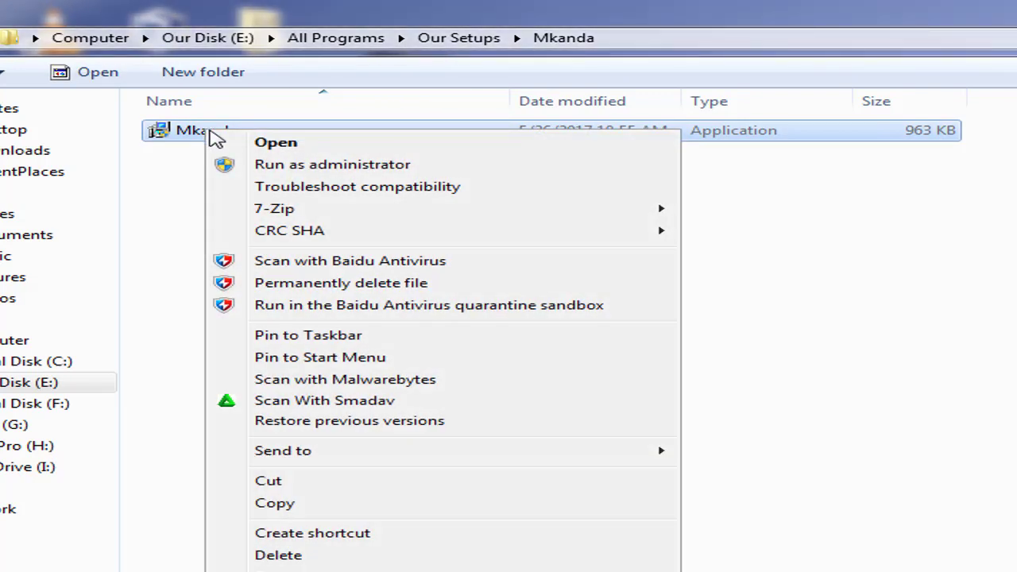
{"action": "left_click", "coordinate": [309, 144]}
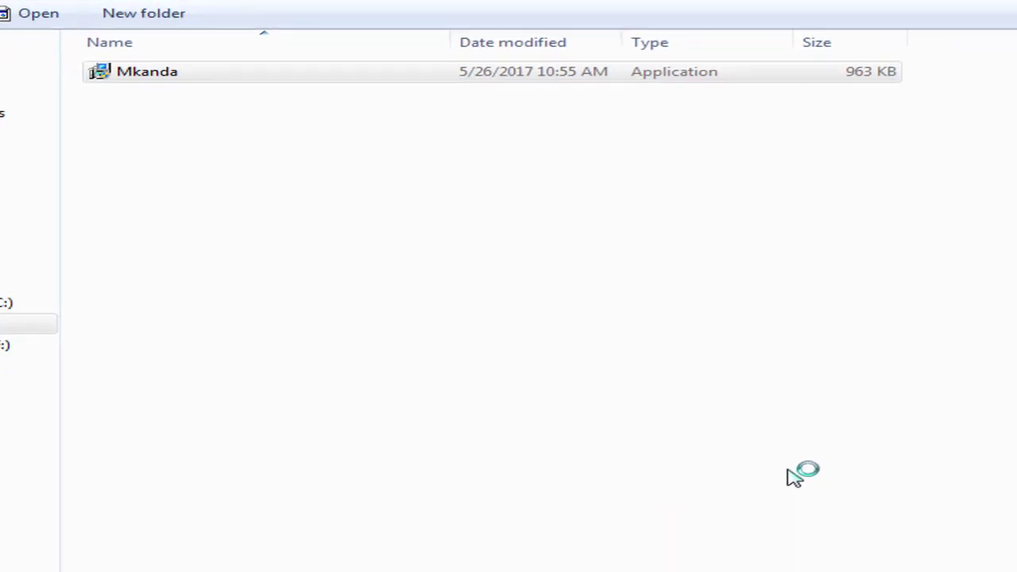
Choose English as the Mkanda installer's language and accept the license agreement to reach the install location page.
{"action": "left_click", "coordinate": [529, 210]}
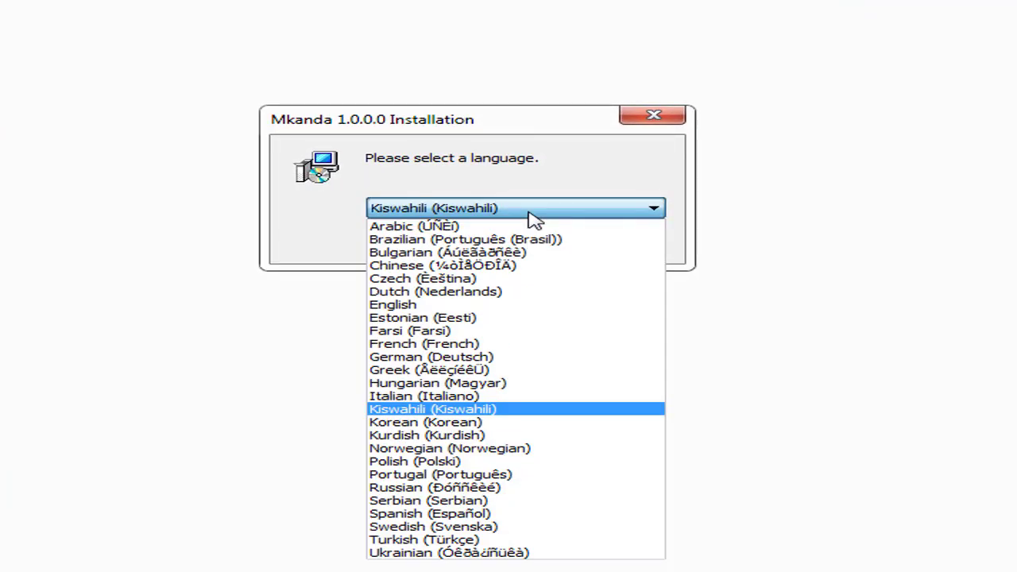
{"action": "left_click", "coordinate": [433, 309]}
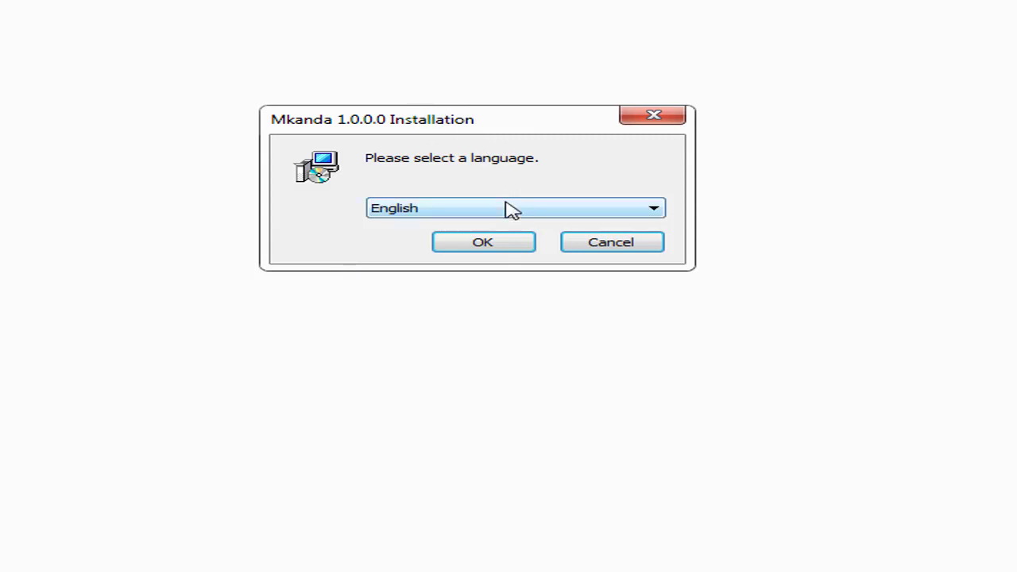
{"action": "left_click", "coordinate": [413, 212]}
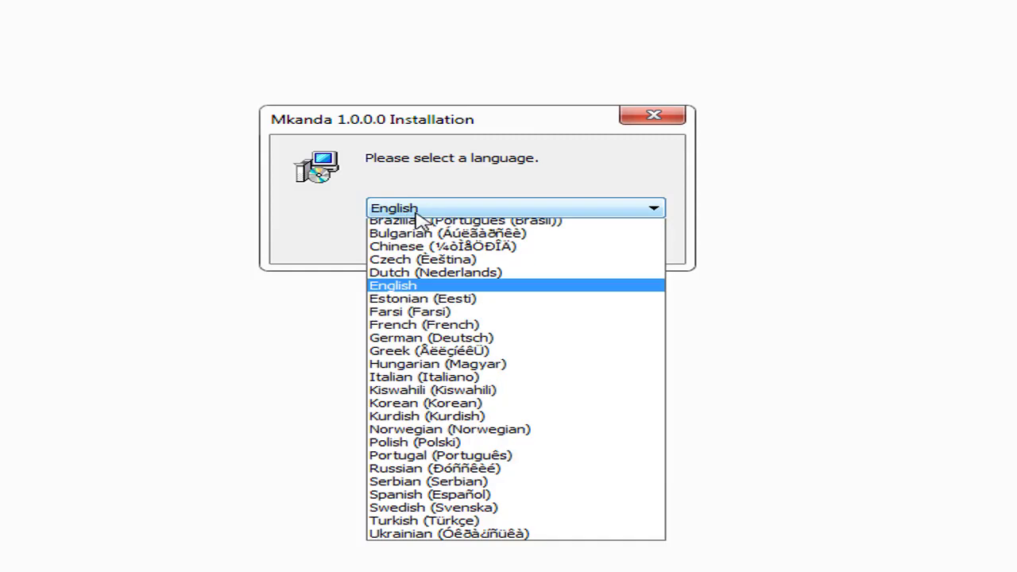
{"action": "left_click", "coordinate": [416, 215]}
{"action": "left_click", "coordinate": [486, 243]}
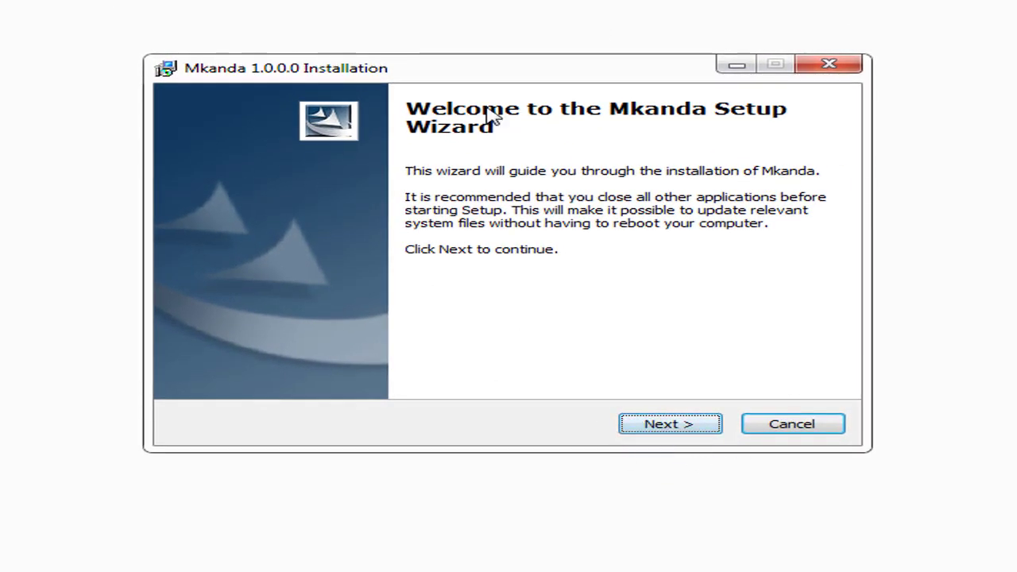
{"action": "left_click", "coordinate": [674, 419]}
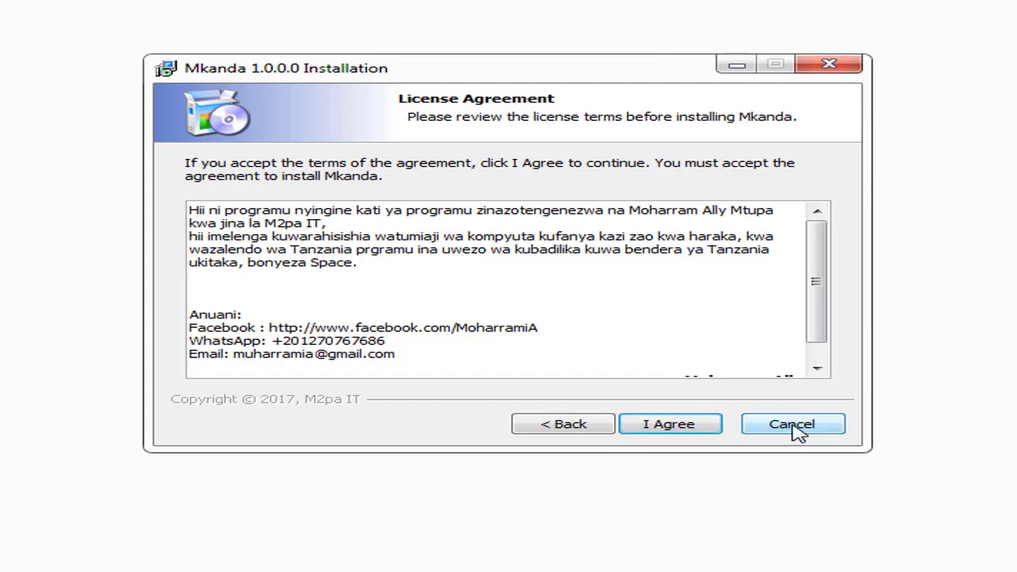
{"action": "left_click", "coordinate": [681, 430]}
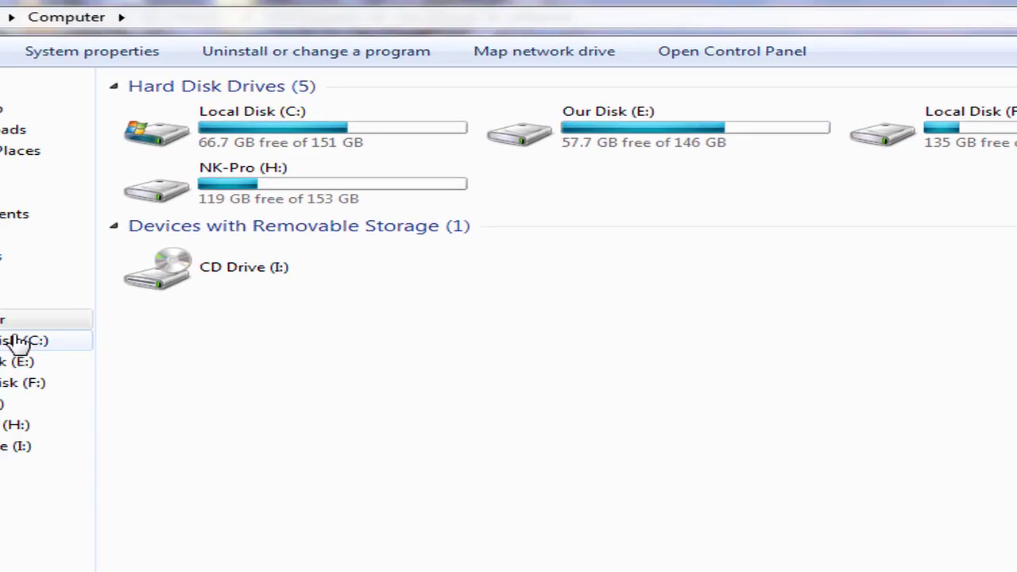
Examine Program Files (x86) on Local Disk (C:), including the contents of the SMADAV folder, and return to the program folders.
{"action": "left_click", "coordinate": [11, 341]}
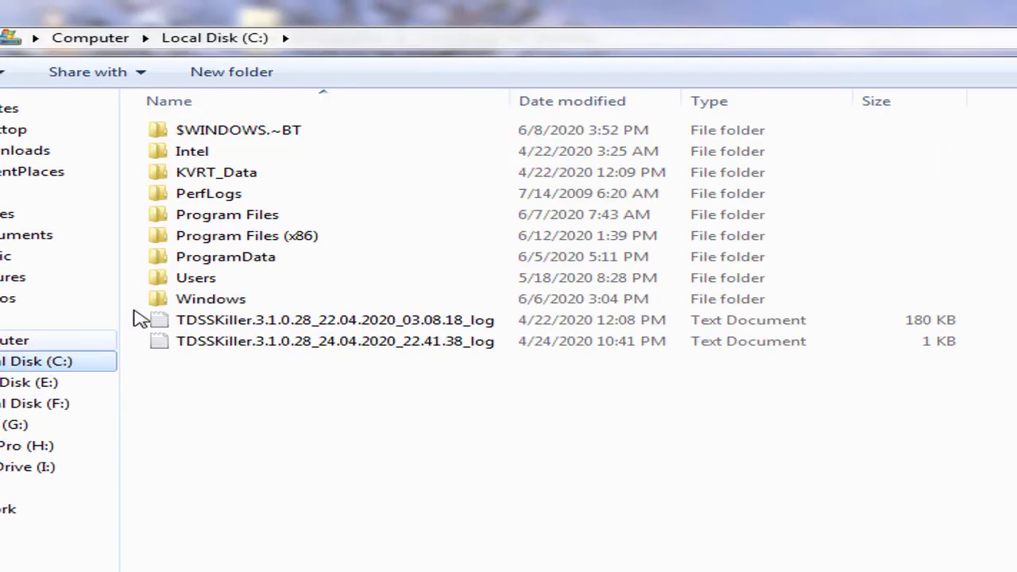
{"action": "double_click", "coordinate": [289, 240]}
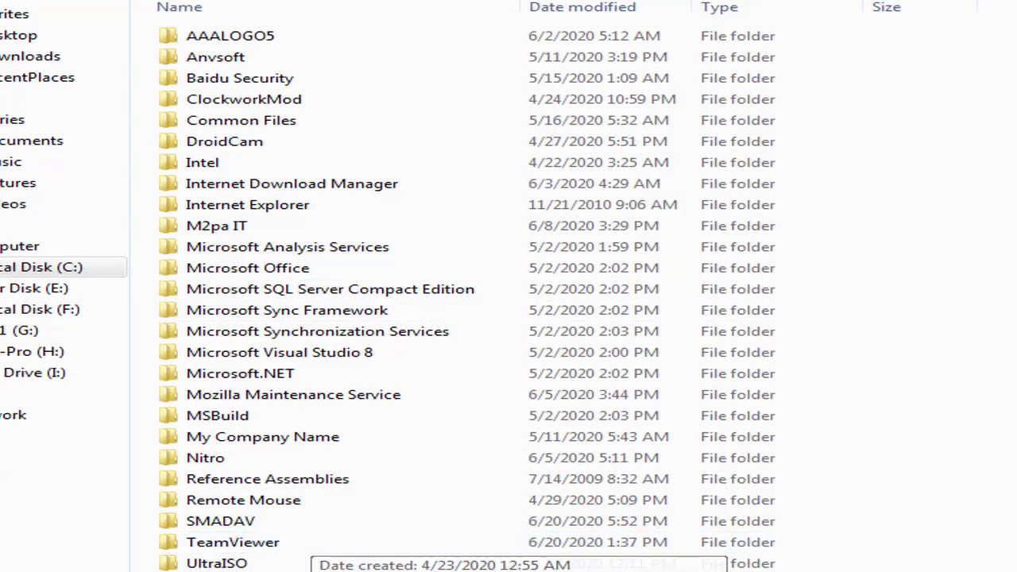
{"action": "double_click", "coordinate": [250, 521]}
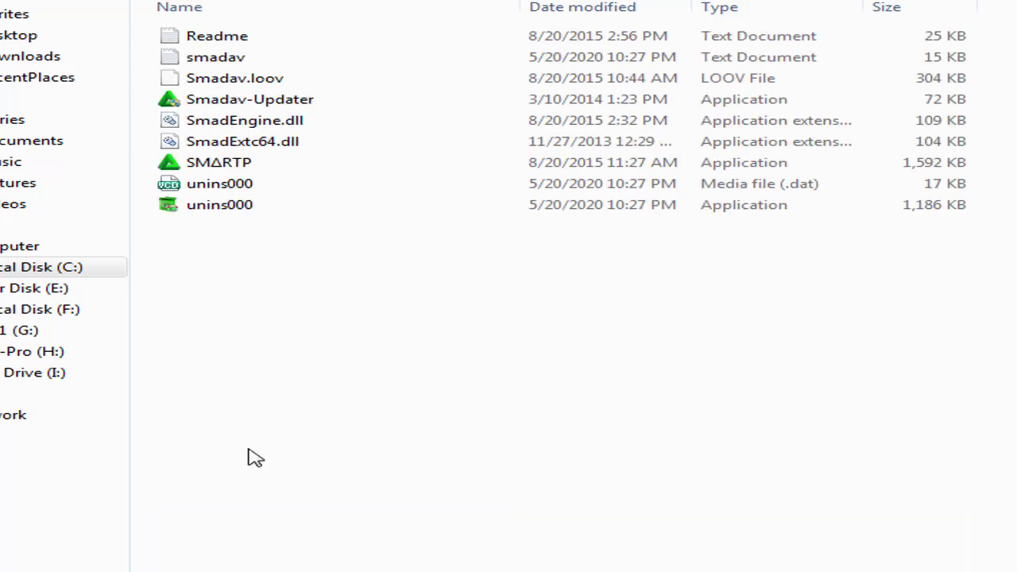
{"action": "key", "text": "BackSpace"}
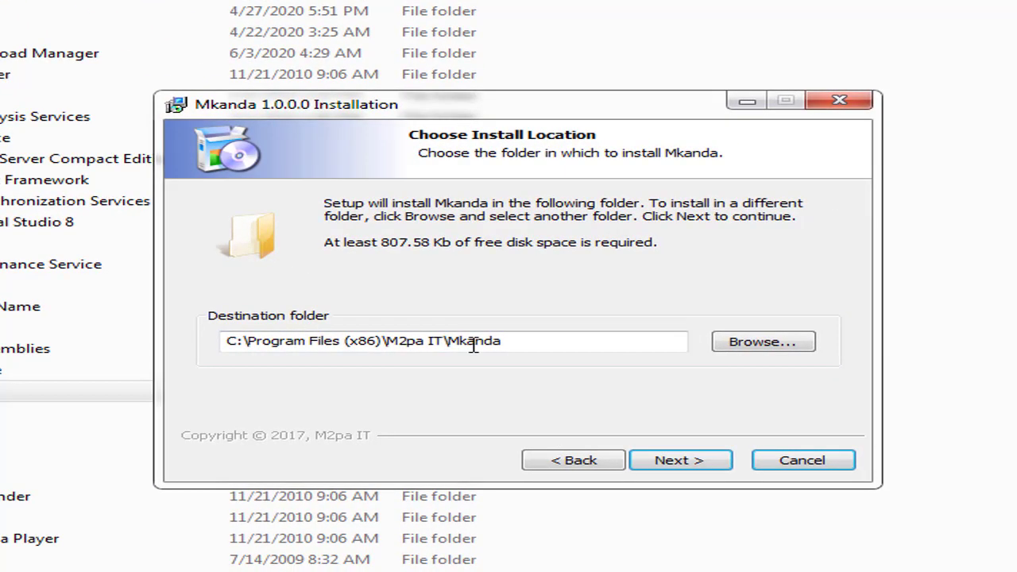
Look through the folders available as Mkanda's install location, then close the folder browser without choosing one.
{"action": "left_click", "coordinate": [751, 343]}
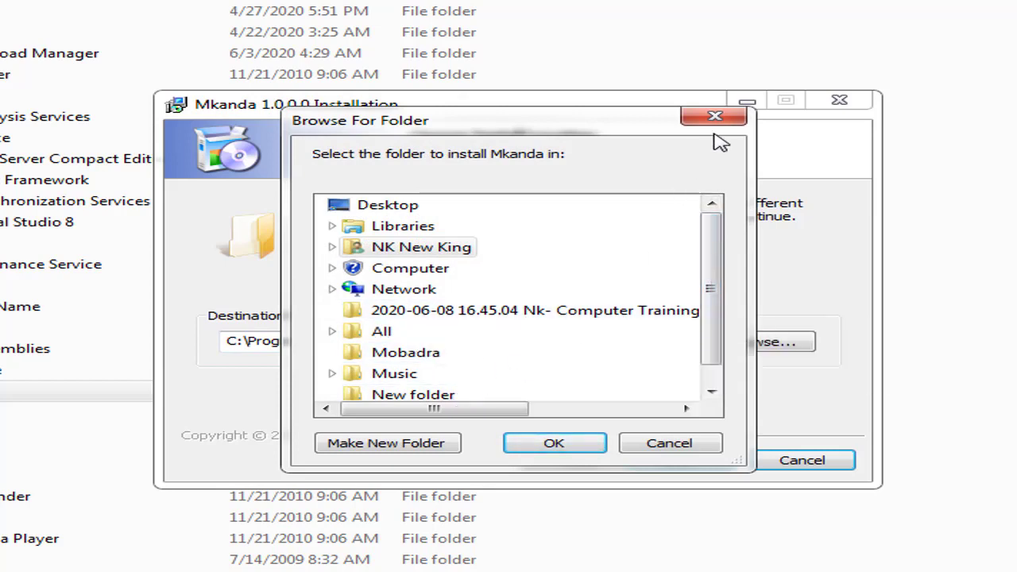
{"action": "left_click_drag", "start_coordinate": [718, 282], "coordinate": [719, 354]}
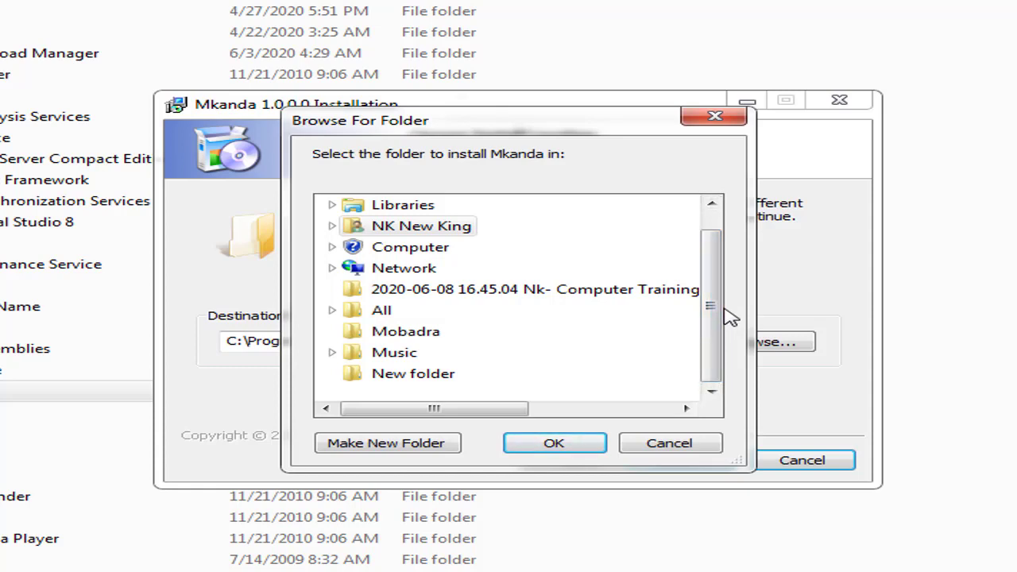
{"action": "left_click", "coordinate": [722, 119]}
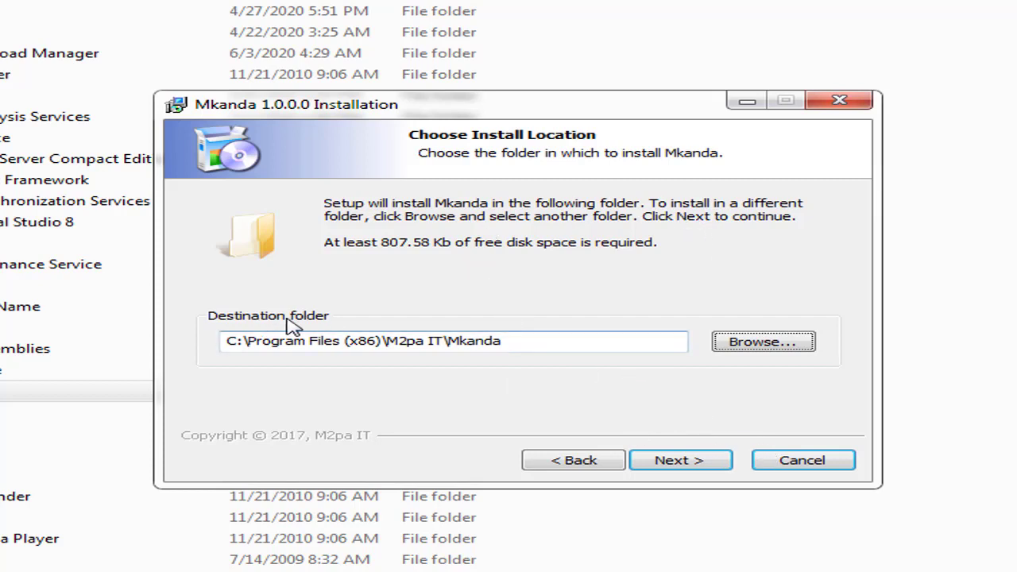
Keep C:\Program Files (x86)\M2pa IT\Mkanda as the destination after rechecking the folder browser, and continue to the shortcut options.
{"action": "left_click", "coordinate": [681, 469]}
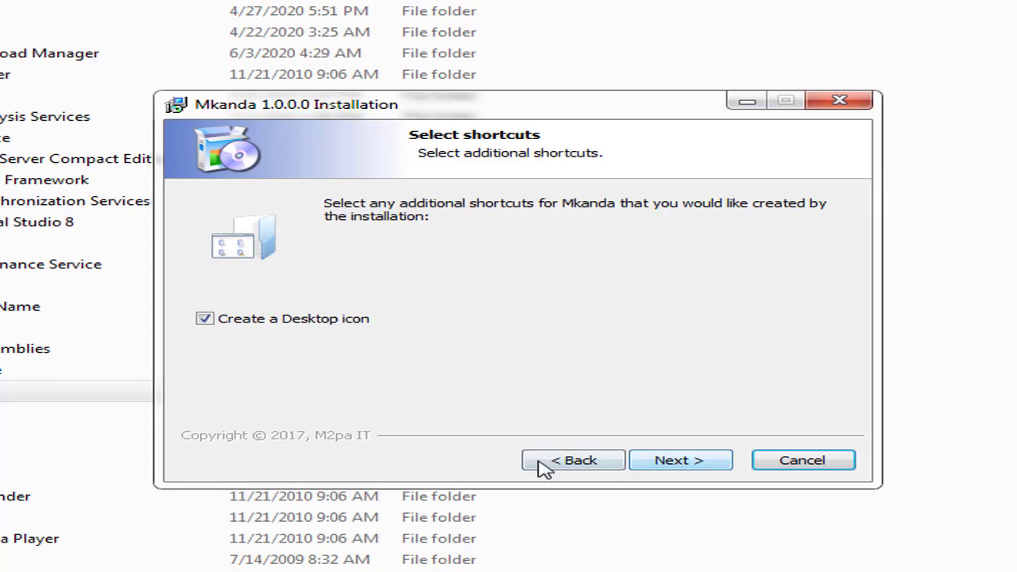
{"action": "left_click", "coordinate": [581, 467]}
{"action": "left_click", "coordinate": [763, 342]}
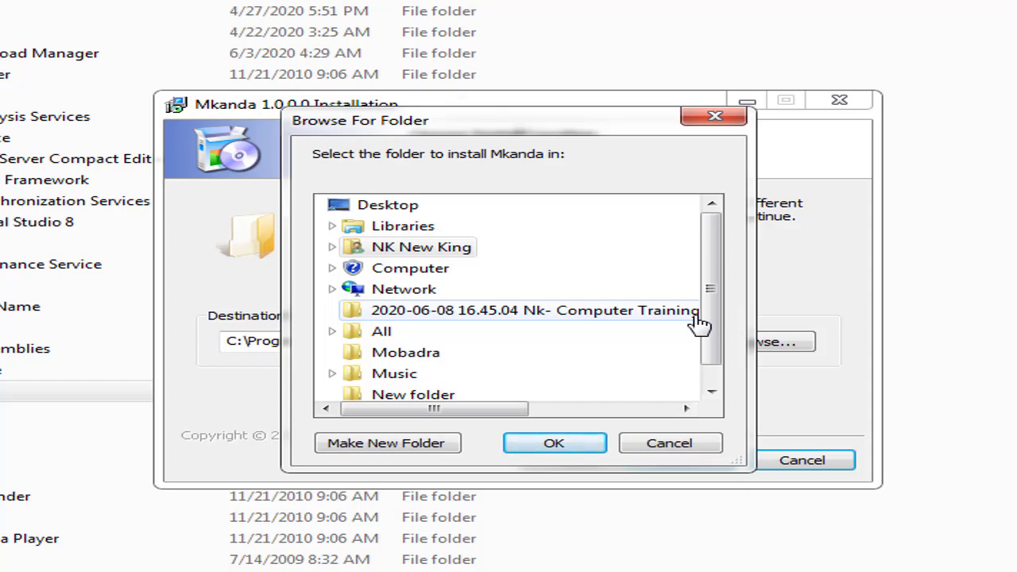
{"action": "left_click", "coordinate": [714, 121]}
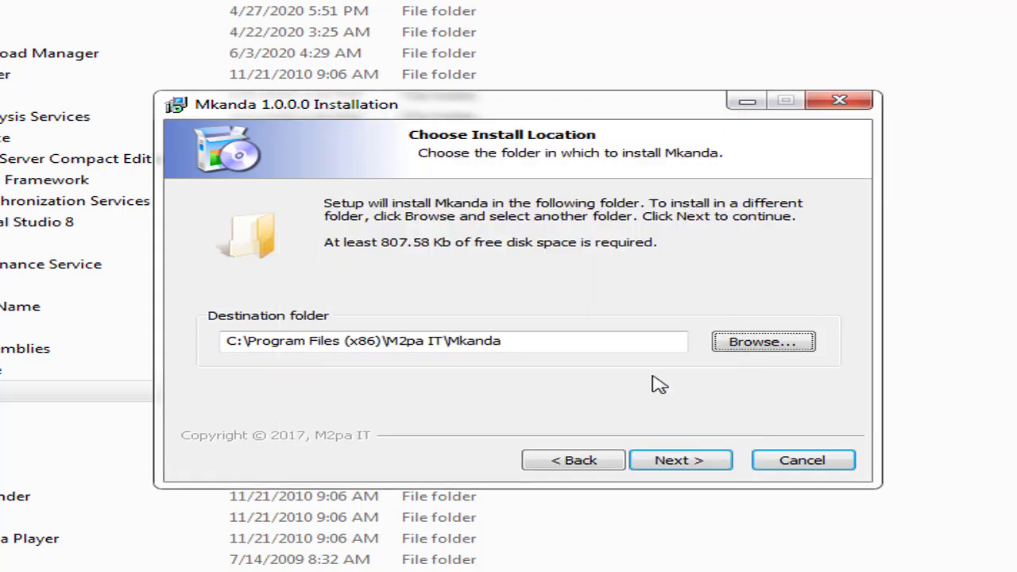
{"action": "left_click", "coordinate": [688, 459]}
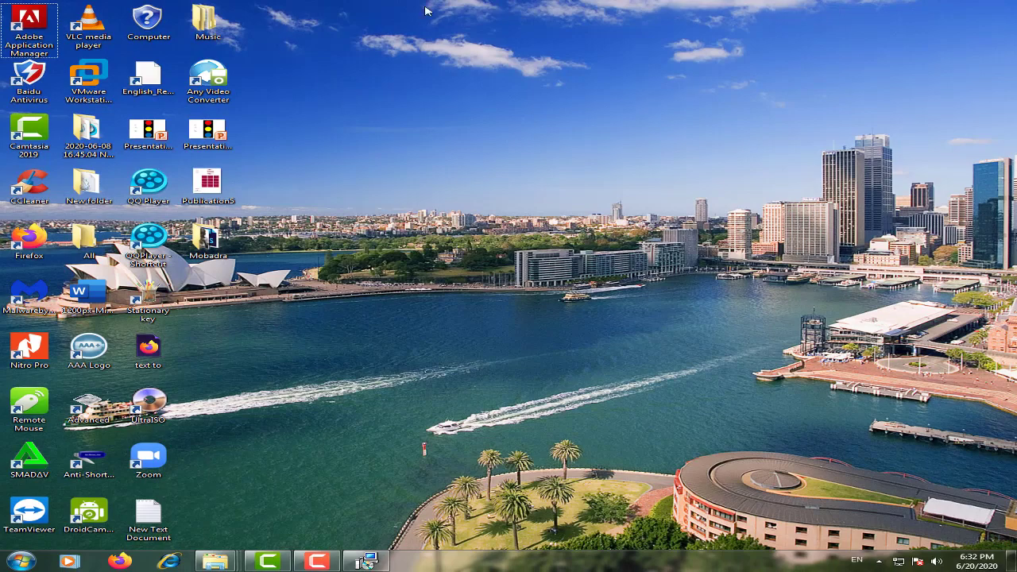
Turn off automatic arrangement of the desktop icons so that the QQPlayer shortcut can be placed freely.
{"action": "left_click_drag", "start_coordinate": [445, 3], "coordinate": [8, 543]}
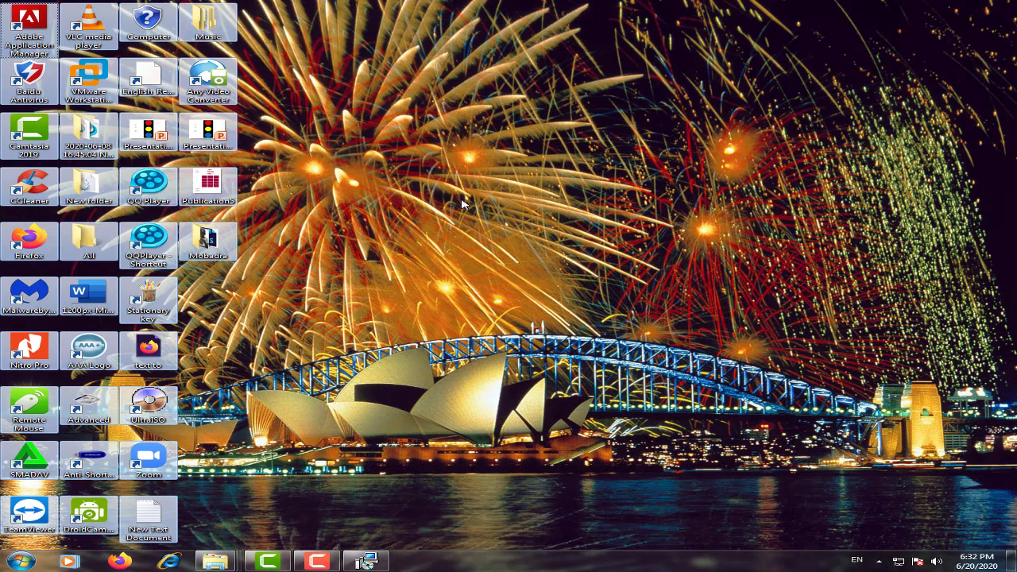
{"action": "left_click", "coordinate": [465, 204]}
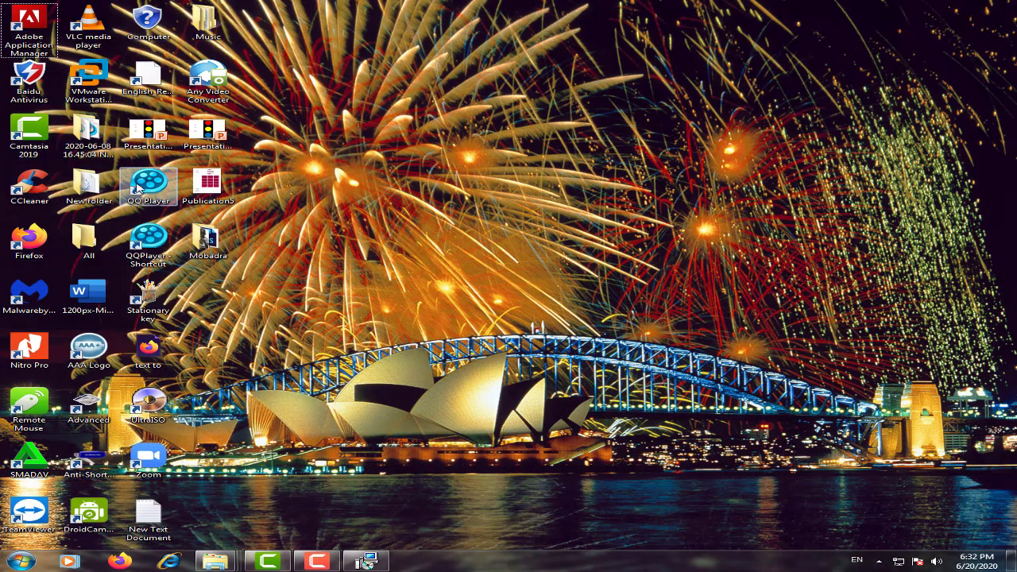
{"action": "left_click_drag", "start_coordinate": [140, 189], "coordinate": [562, 190]}
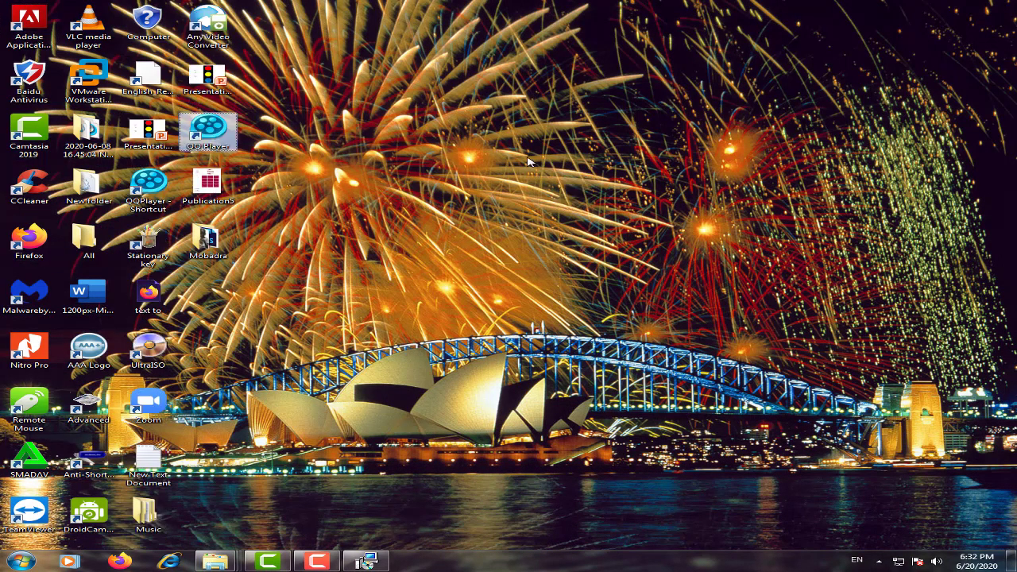
{"action": "right_click", "coordinate": [525, 142]}
{"action": "mouse_move", "coordinate": [582, 153]}
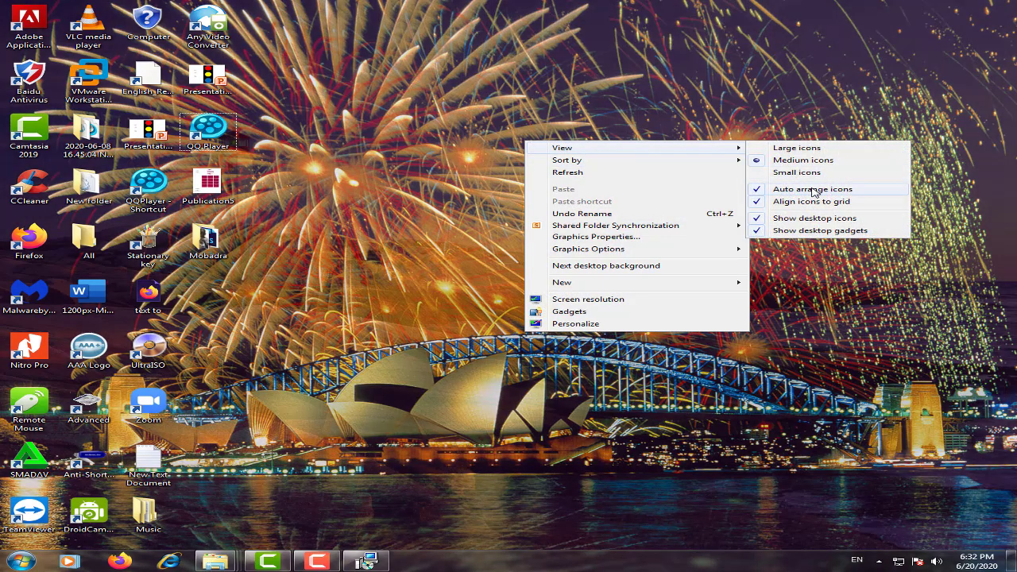
{"action": "left_click", "coordinate": [804, 189]}
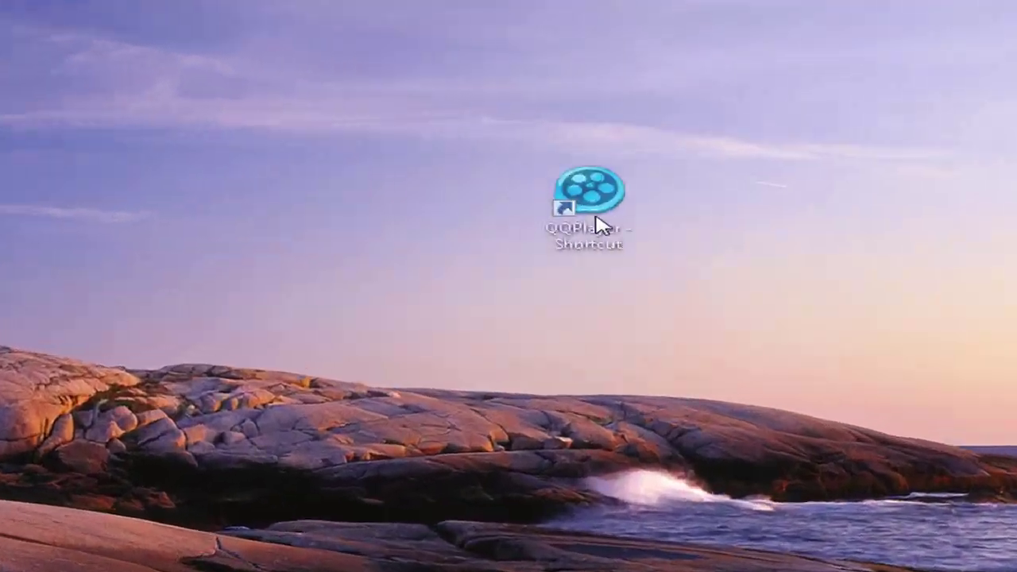
Launch QQPlayer from its desktop shortcut to show how a shortcut works, then close the player.
{"action": "left_click", "coordinate": [602, 208]}
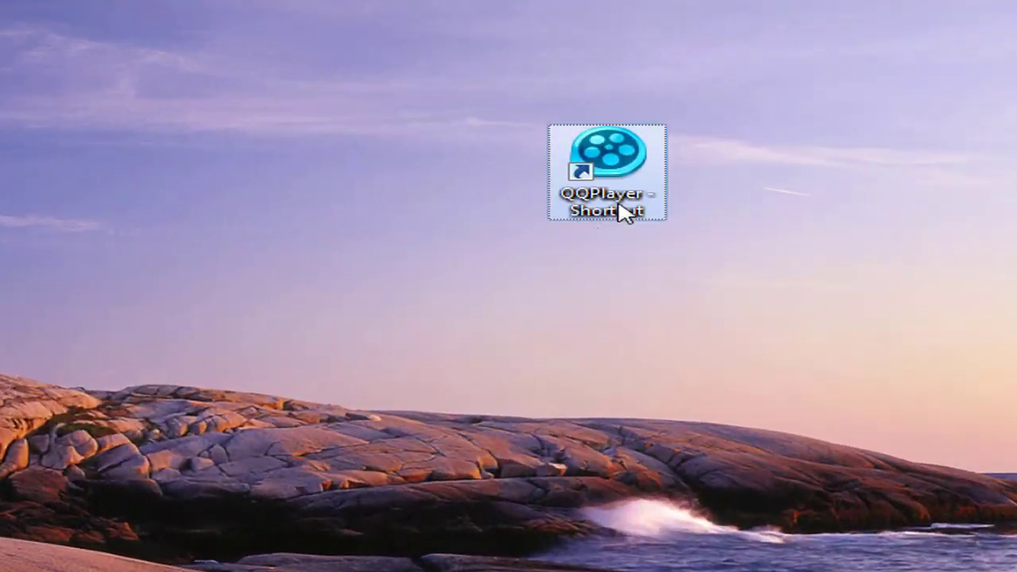
{"action": "left_click", "coordinate": [606, 168]}
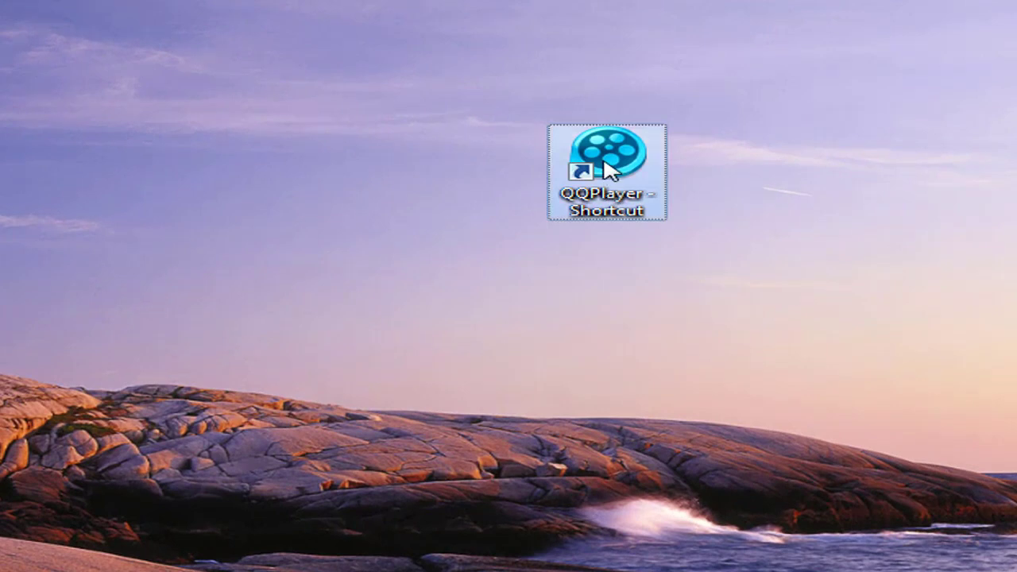
{"action": "double_click", "coordinate": [607, 168]}
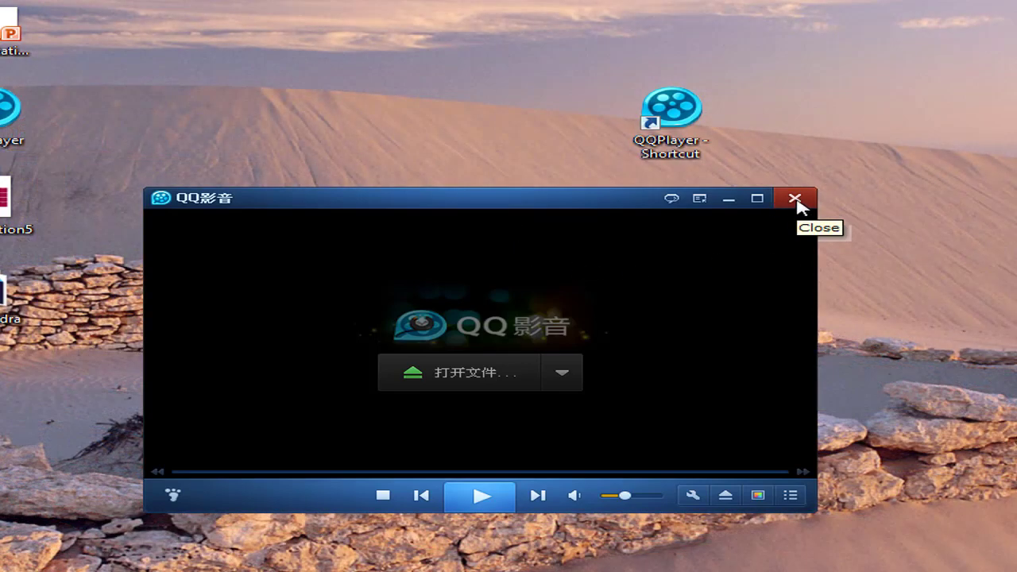
{"action": "left_click", "coordinate": [795, 200]}
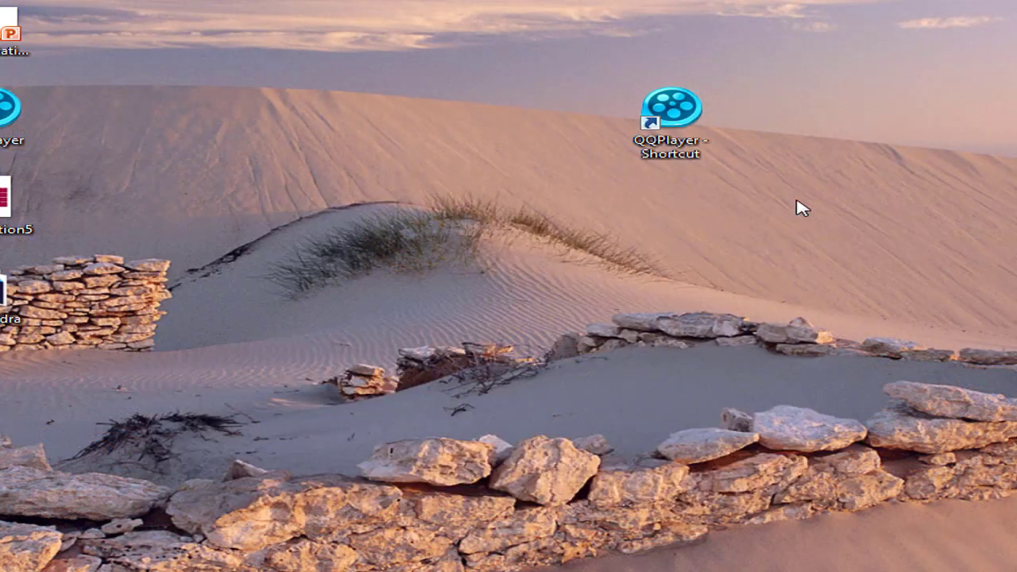
{"action": "double_click", "coordinate": [690, 111]}
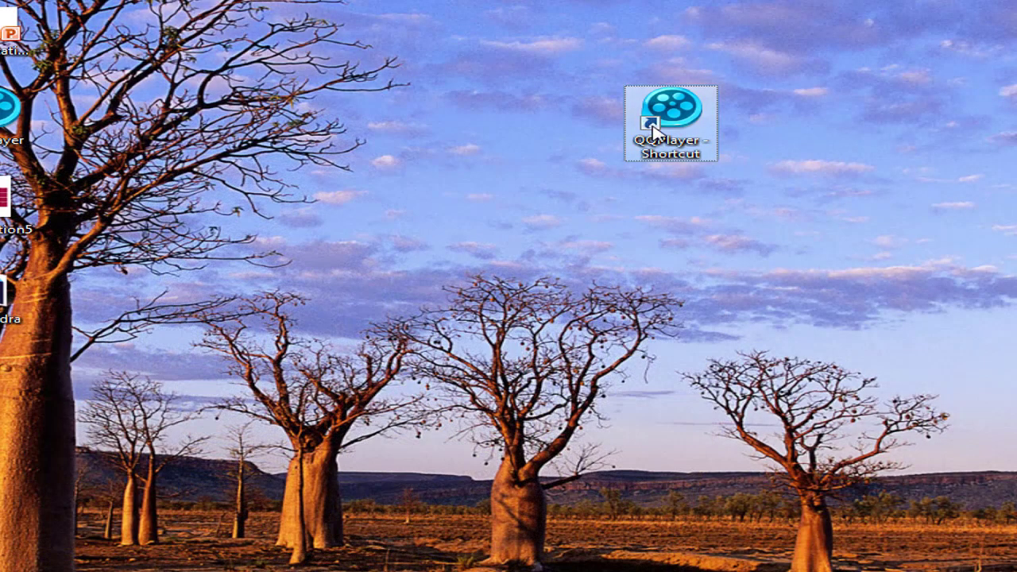
{"action": "left_click", "coordinate": [588, 414]}
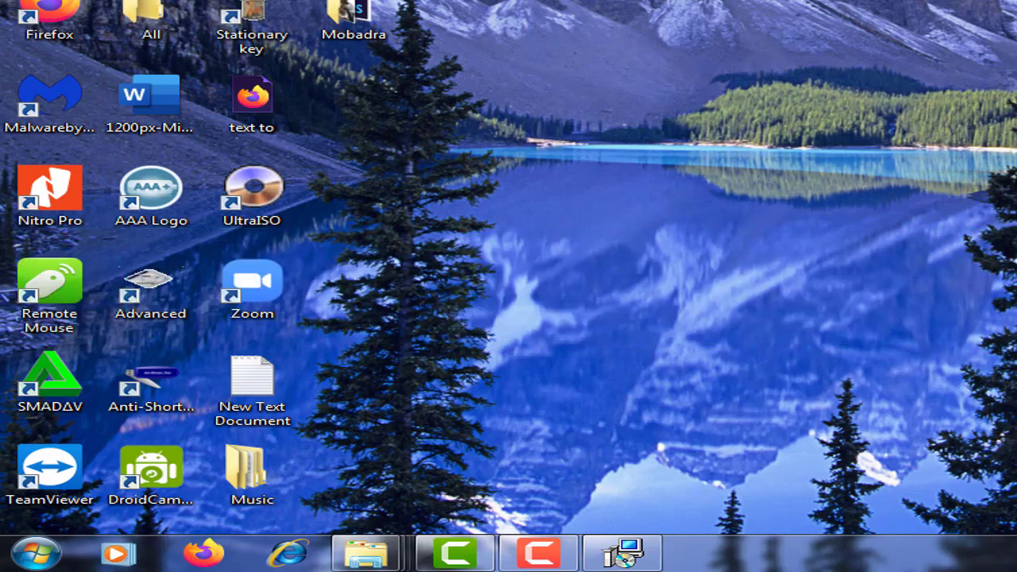
Highlight the group of desktop icons, then view the program shortcuts in the Start menu and close it.
{"action": "left_click_drag", "start_coordinate": [659, 2], "coordinate": [7, 457]}
{"action": "left_click", "coordinate": [652, 90]}
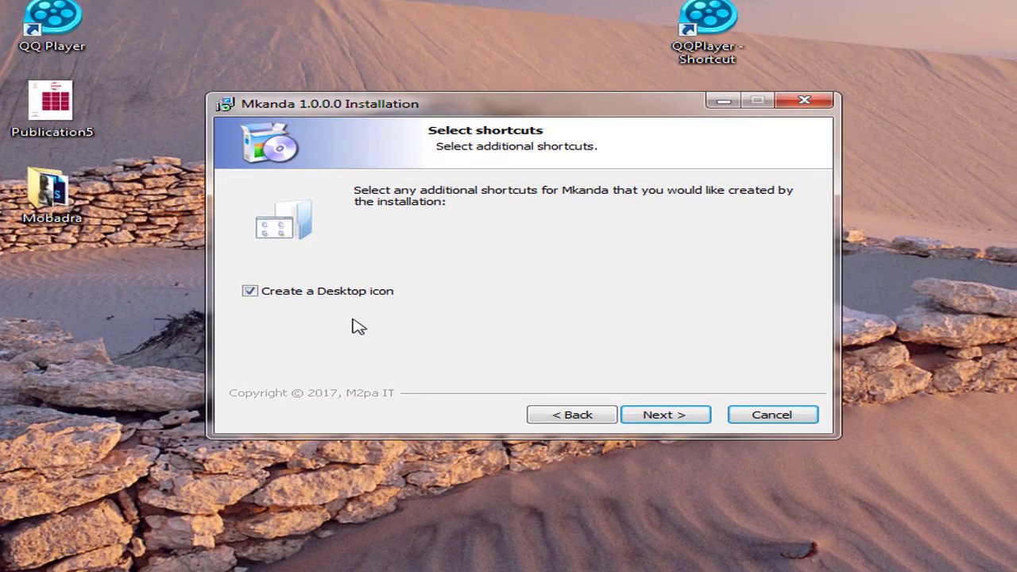
{"action": "key", "text": "super"}
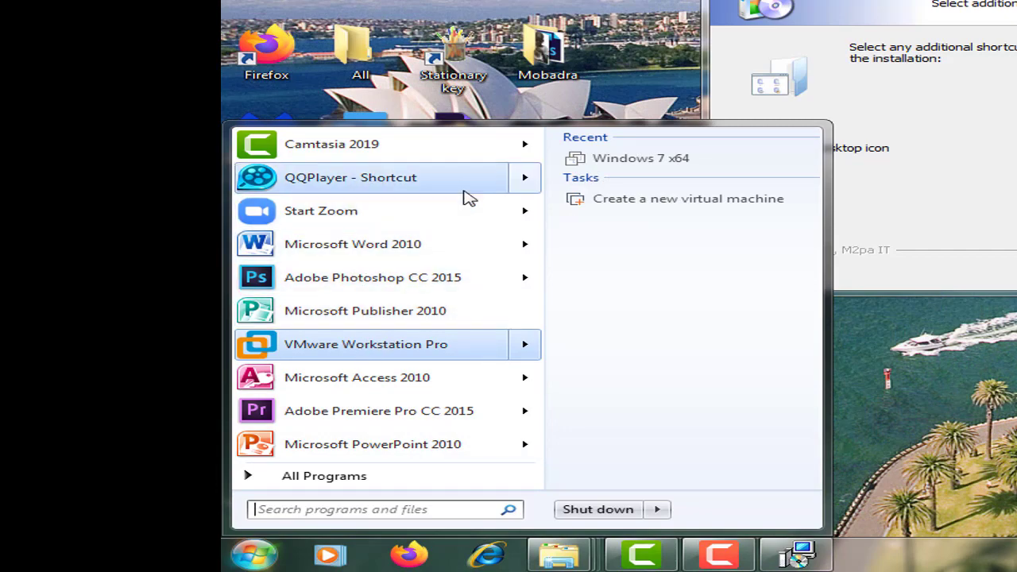
{"action": "left_click", "coordinate": [961, 149]}
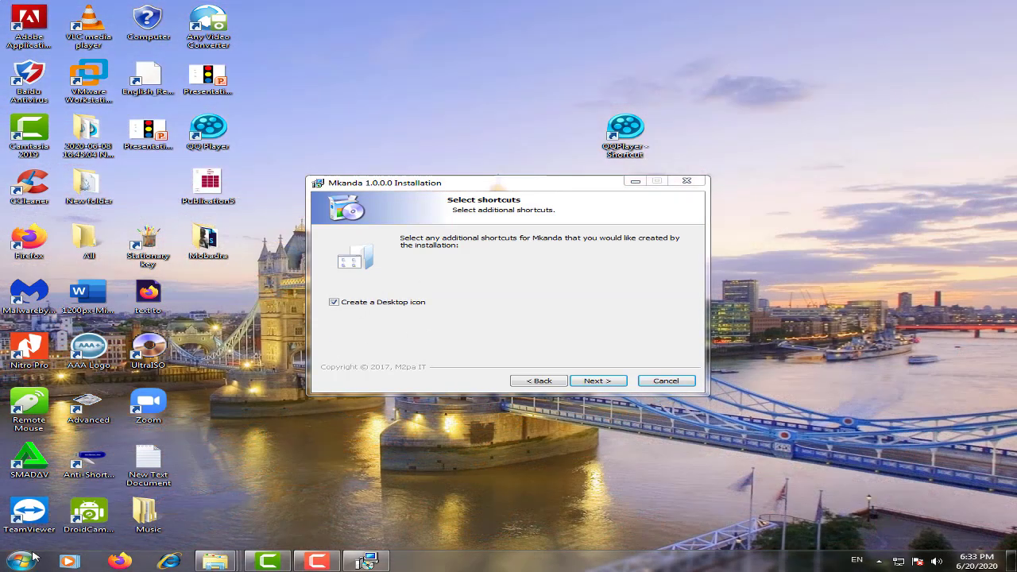
Turn off the desktop icon option in the Mkanda installer and view the program list in the Start menu.
{"action": "left_click", "coordinate": [20, 562]}
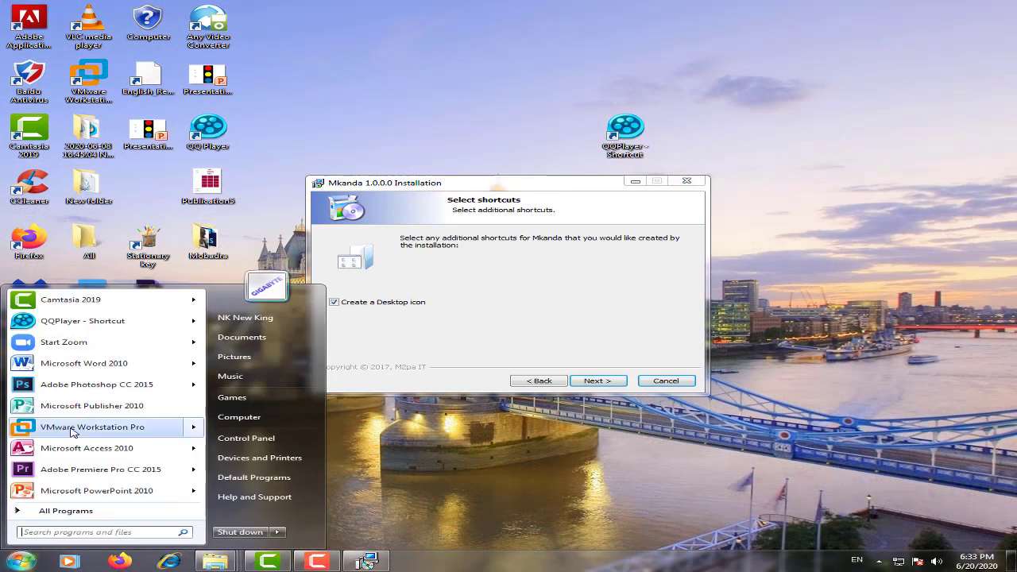
{"action": "left_click", "coordinate": [429, 303]}
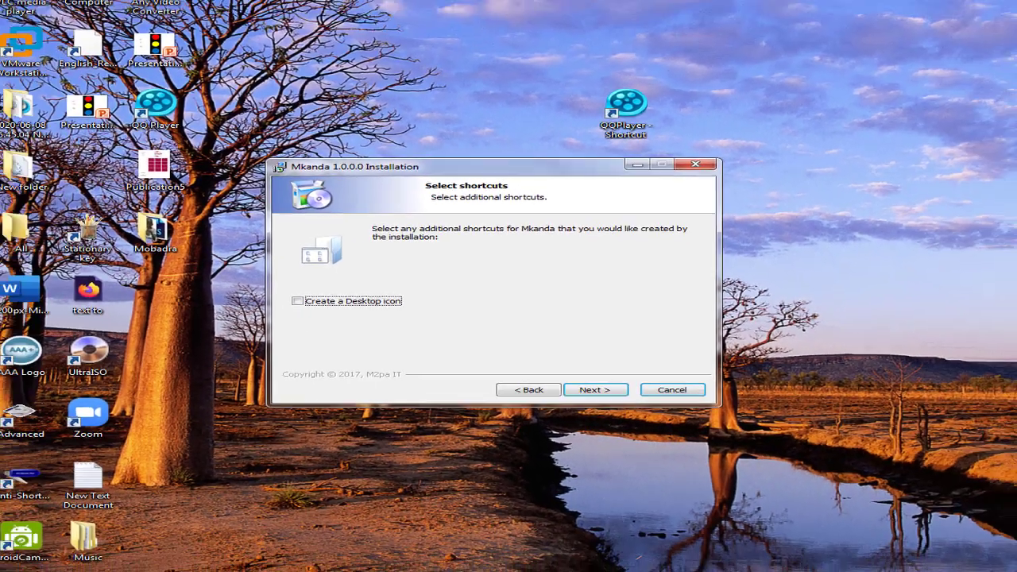
{"action": "left_click", "coordinate": [20, 560]}
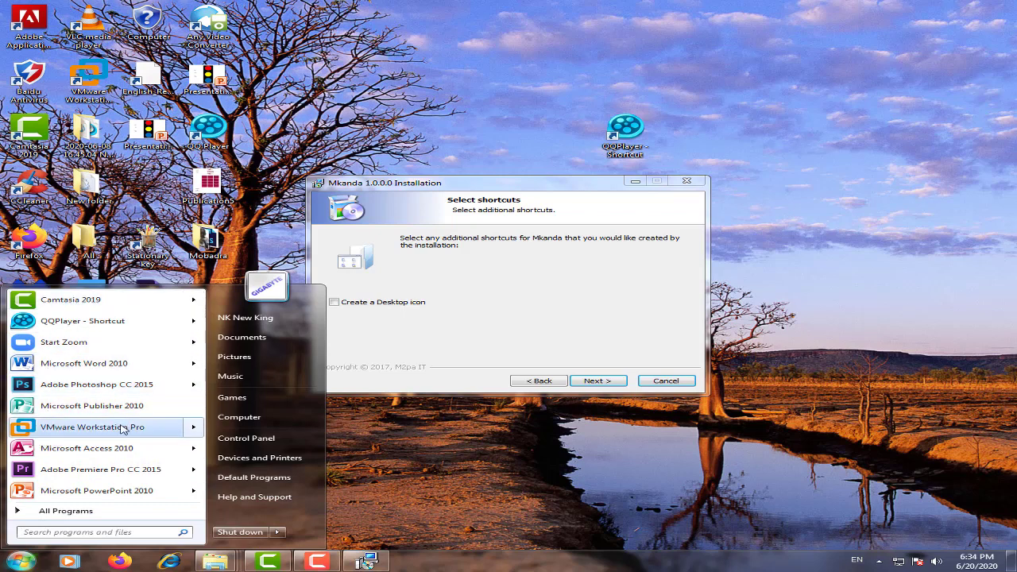
{"action": "mouse_move", "coordinate": [123, 429]}
{"action": "left_click", "coordinate": [554, 459]}
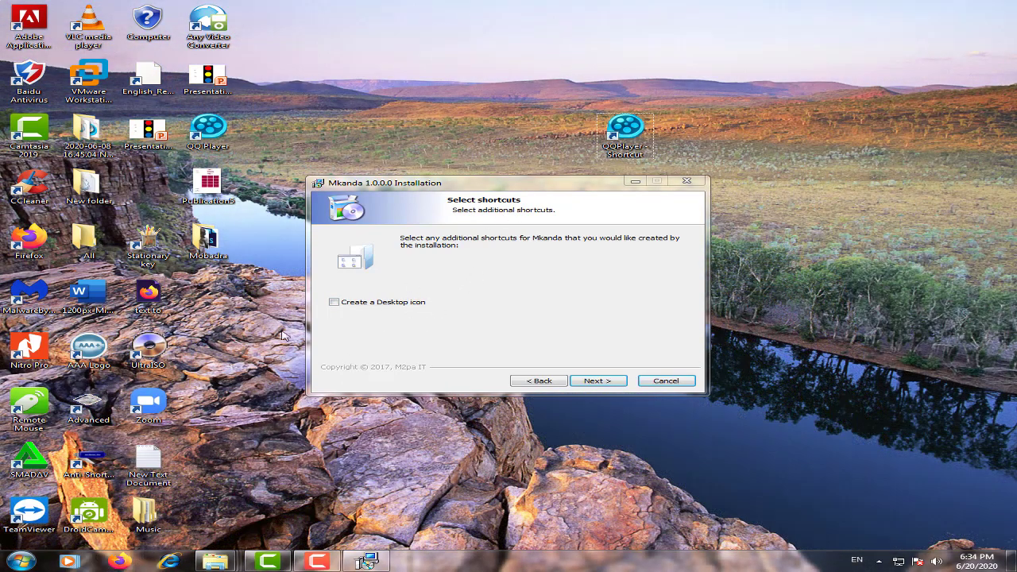
Turn on Create a Desktop icon and continue to the installation summary.
{"action": "left_click", "coordinate": [334, 302]}
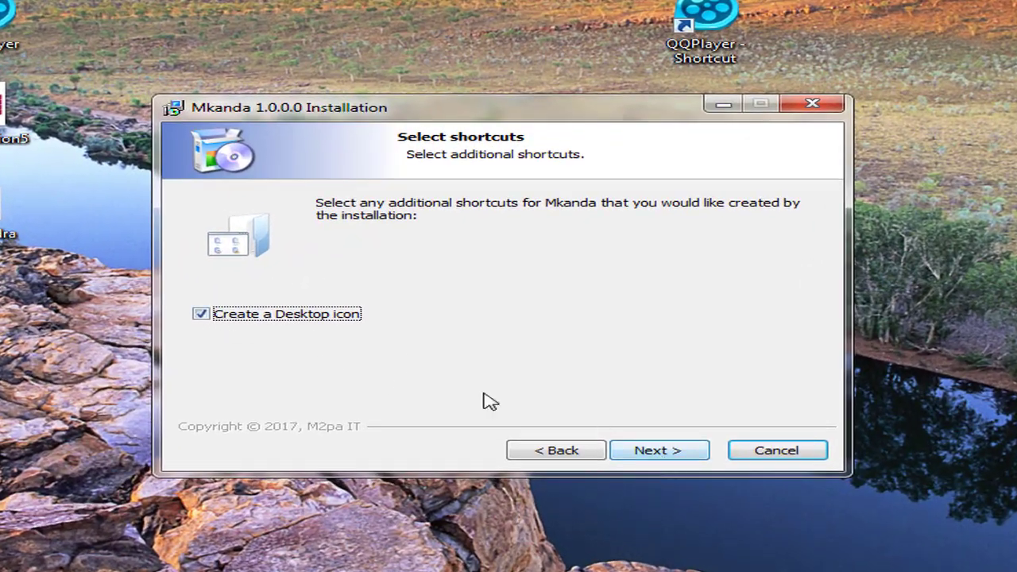
{"action": "left_click", "coordinate": [648, 459]}
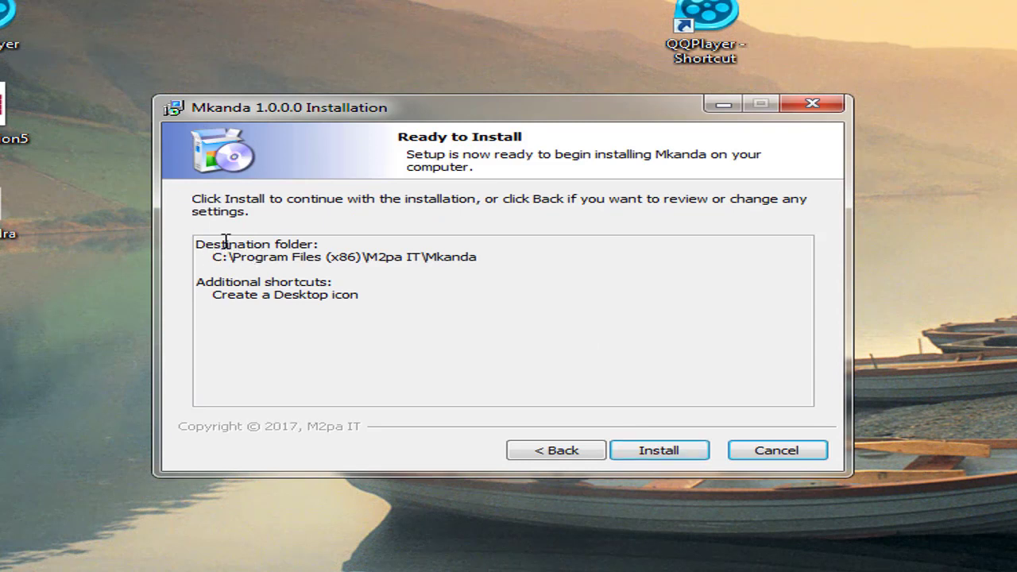
Review the destination folder and additional shortcut in the Ready to Install summary by highlighting each entry.
{"action": "left_click_drag", "start_coordinate": [208, 243], "coordinate": [377, 319]}
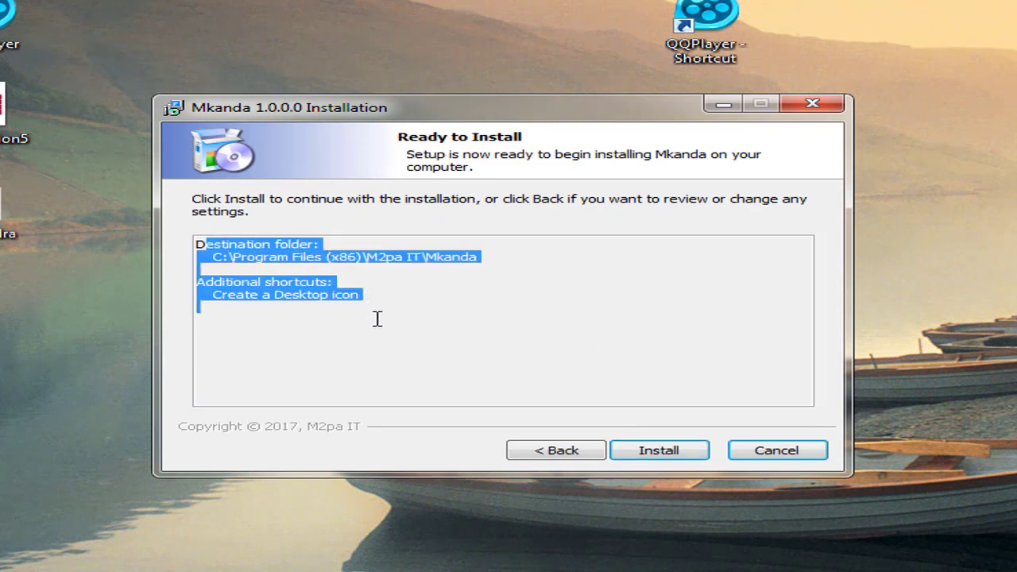
{"action": "left_click", "coordinate": [389, 320]}
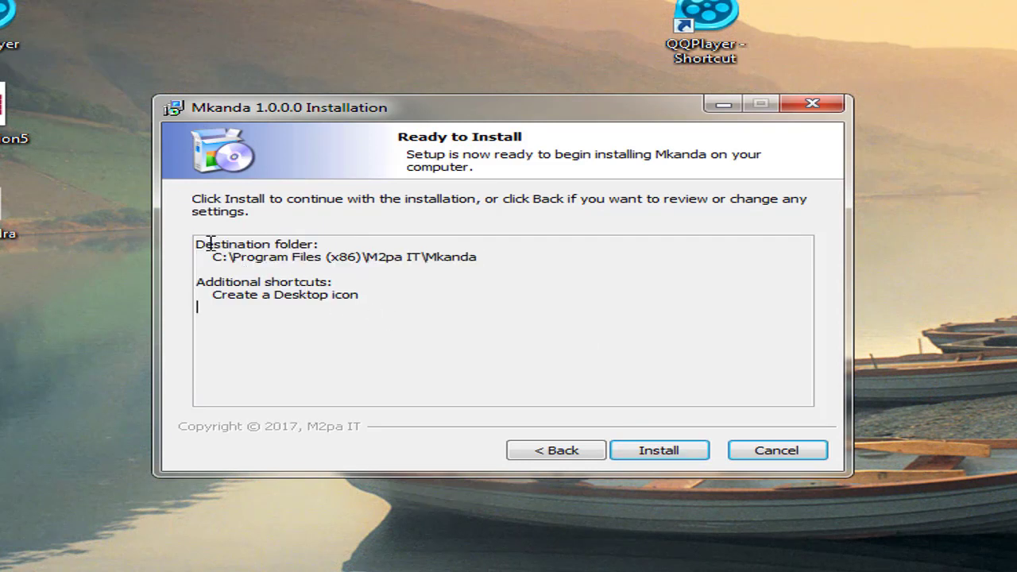
{"action": "left_click_drag", "start_coordinate": [204, 244], "coordinate": [368, 246]}
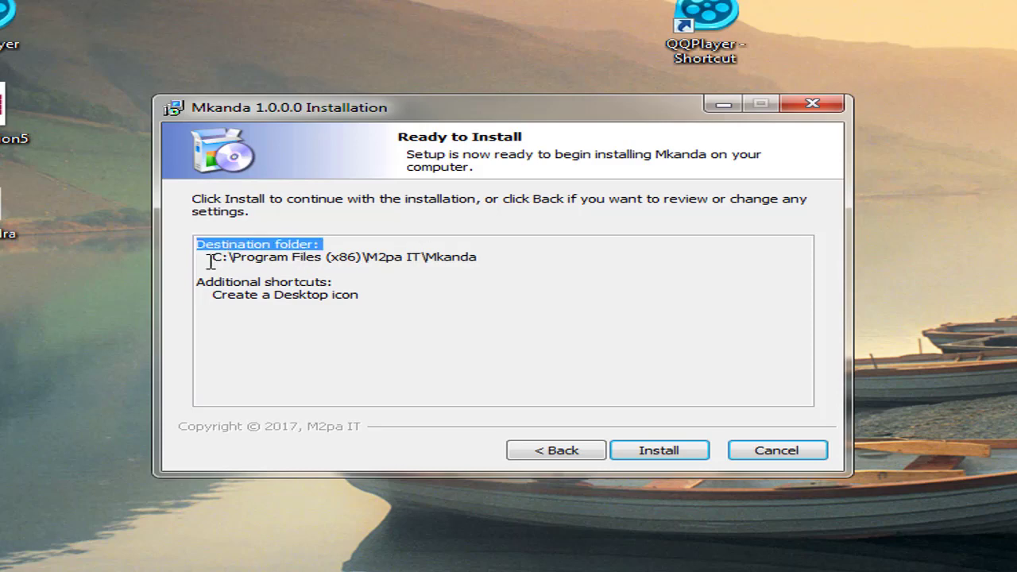
{"action": "left_click_drag", "start_coordinate": [210, 260], "coordinate": [493, 258]}
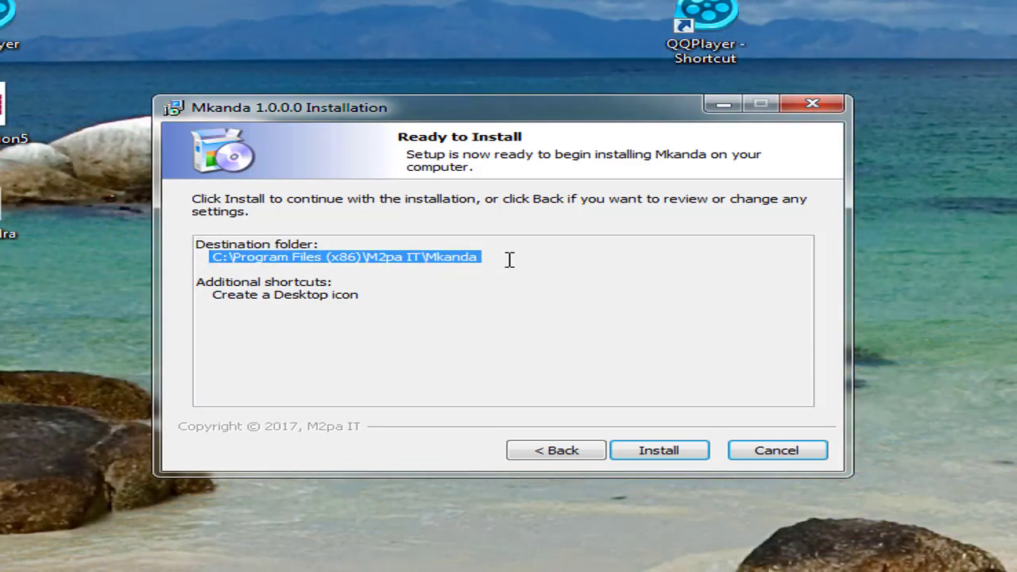
{"action": "left_click", "coordinate": [443, 258]}
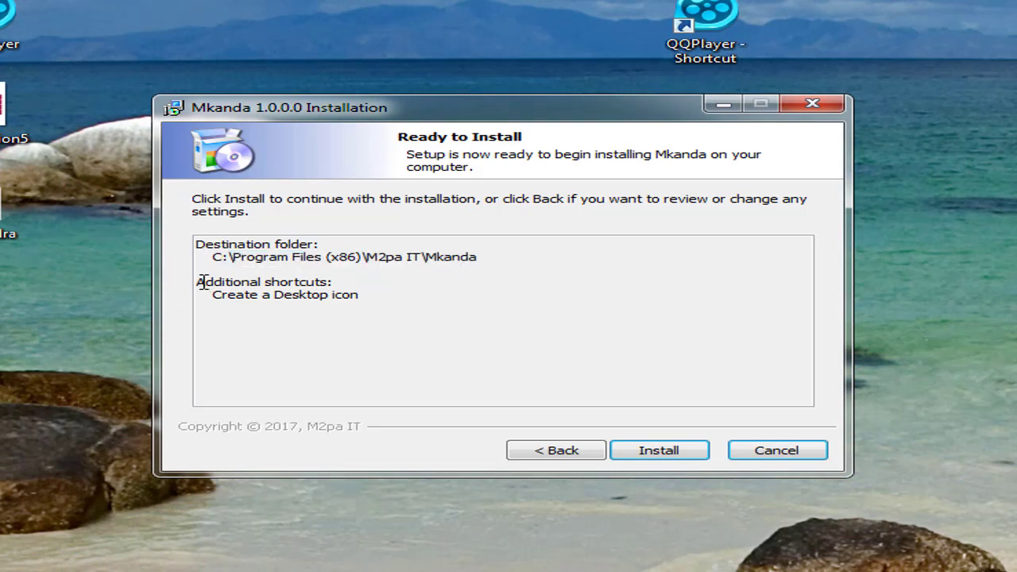
{"action": "left_click_drag", "start_coordinate": [206, 282], "coordinate": [367, 278]}
{"action": "left_click", "coordinate": [373, 289]}
{"action": "left_click_drag", "start_coordinate": [211, 295], "coordinate": [375, 293]}
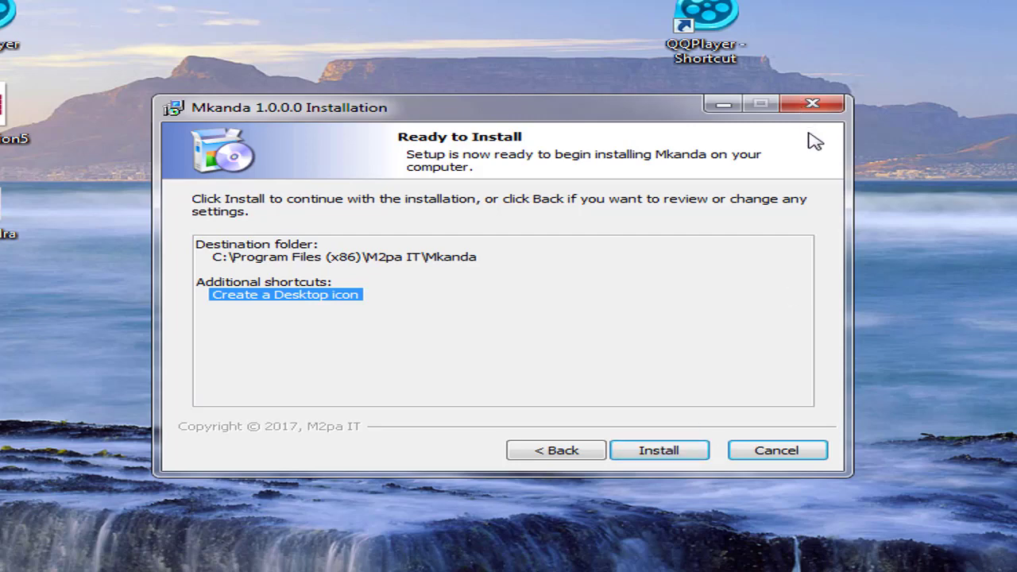
Install Mkanda, opt out of visiting the product web site, and finish the wizard with Launch Mkanda selected.
{"action": "left_click", "coordinate": [684, 450]}
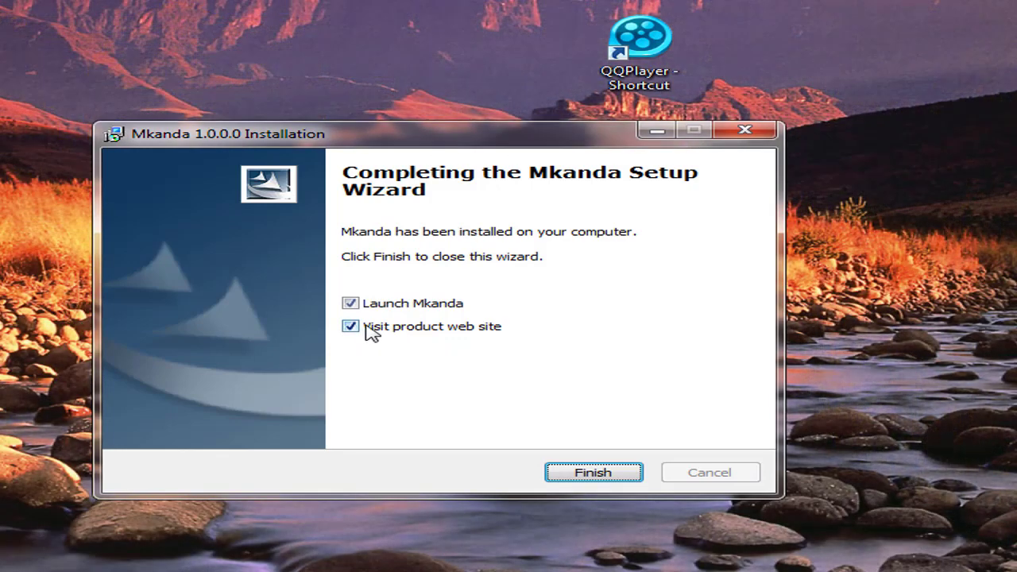
{"action": "left_click", "coordinate": [354, 329]}
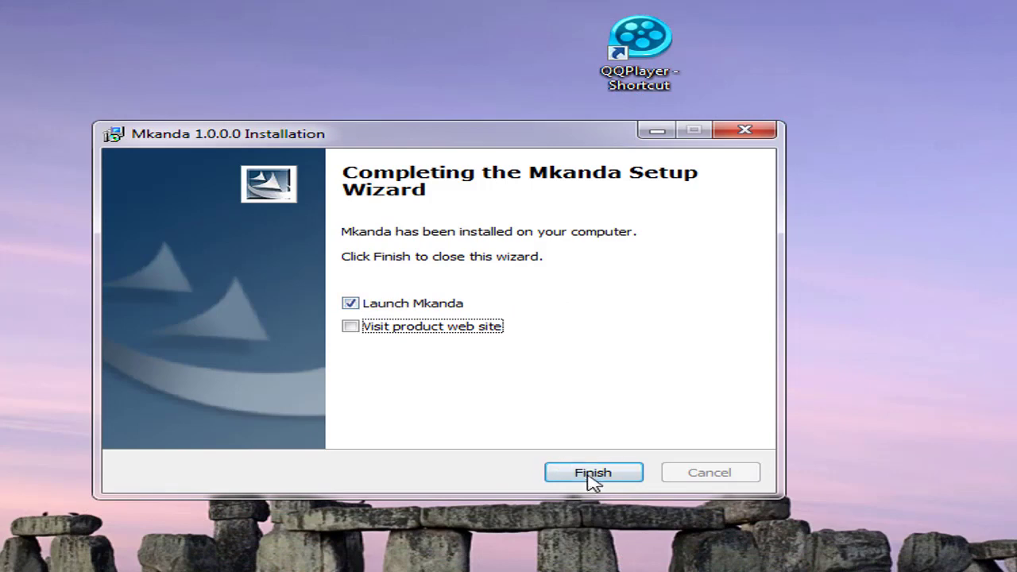
{"action": "left_click", "coordinate": [595, 477]}
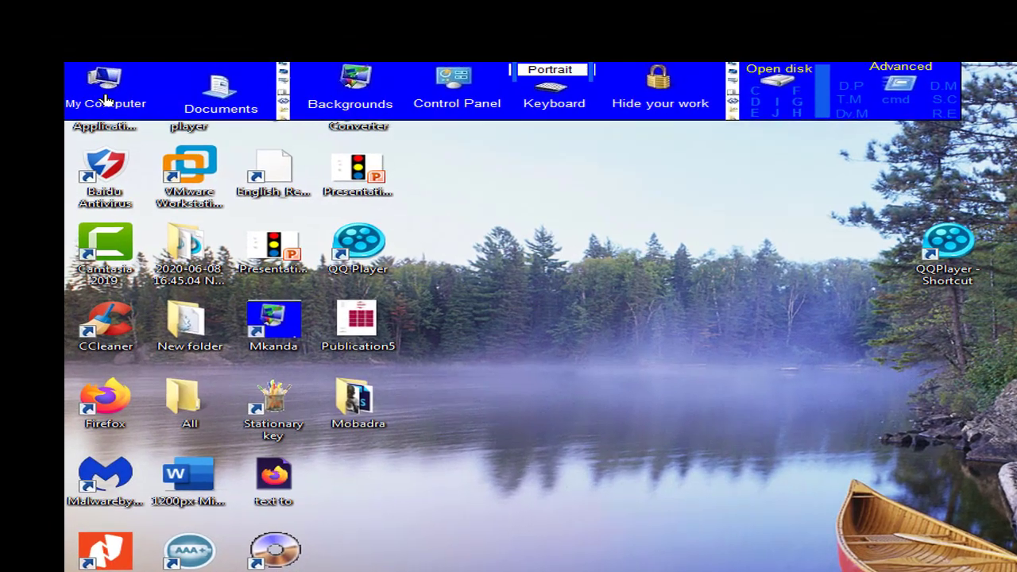
Open the My Computer and Documents windows from the Mkanda toolbar to show what these shortcuts do.
{"action": "double_click", "coordinate": [104, 79]}
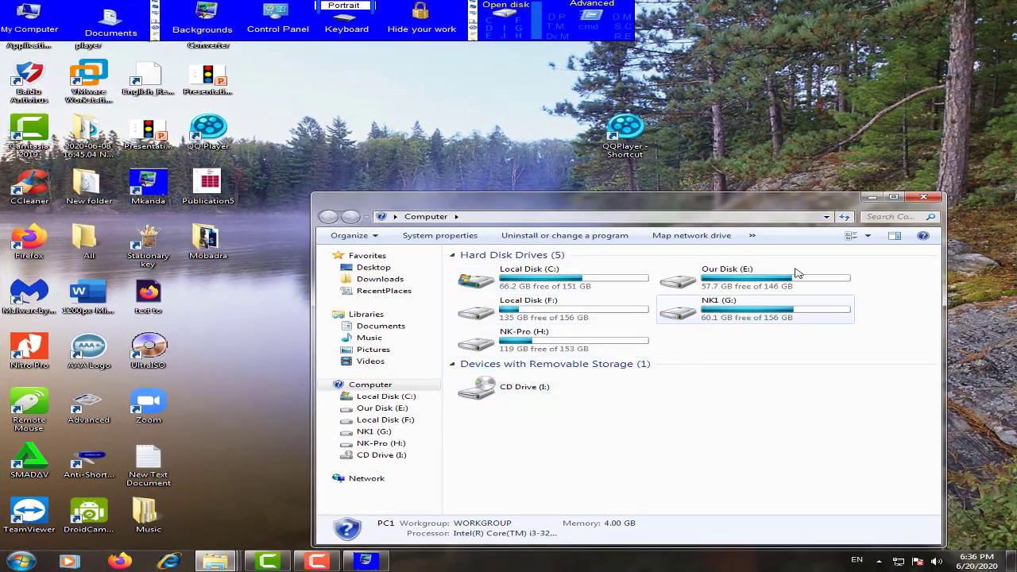
{"action": "left_click", "coordinate": [923, 197]}
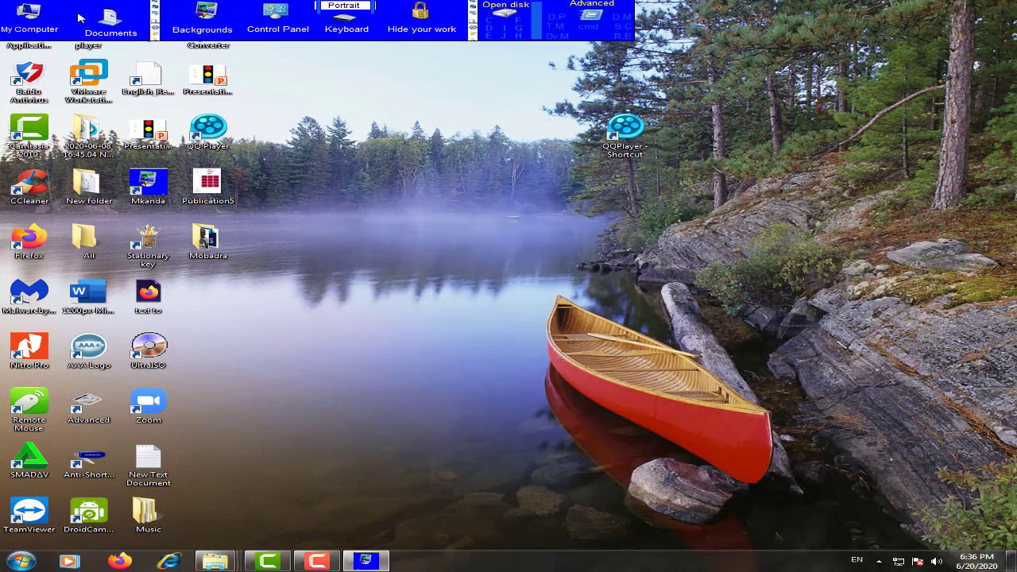
{"action": "left_click", "coordinate": [111, 20]}
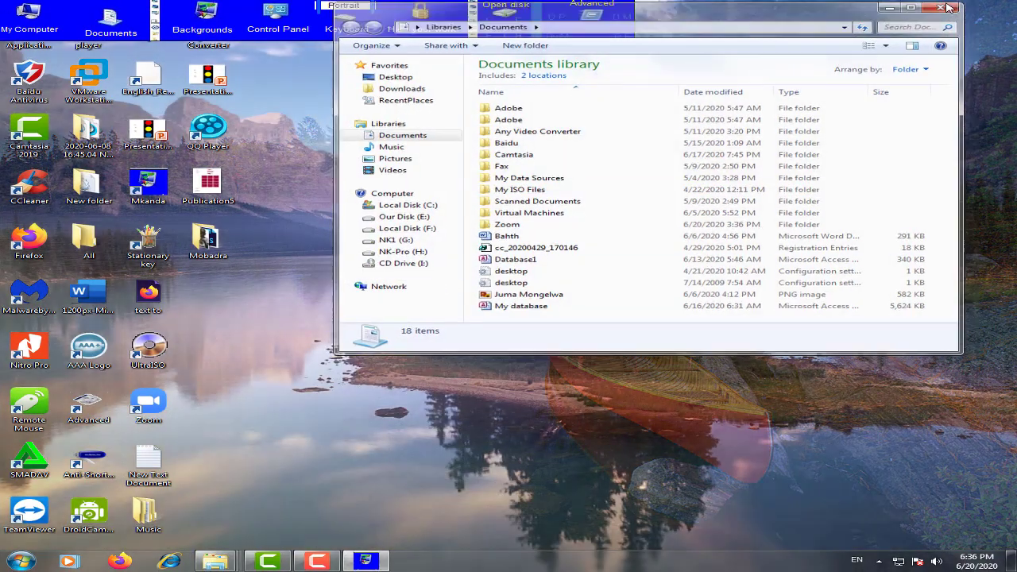
Preview three Characters pictures as the desktop background through Mkanda's Backgrounds shortcut, and close the window without saving.
{"action": "left_click", "coordinate": [111, 20]}
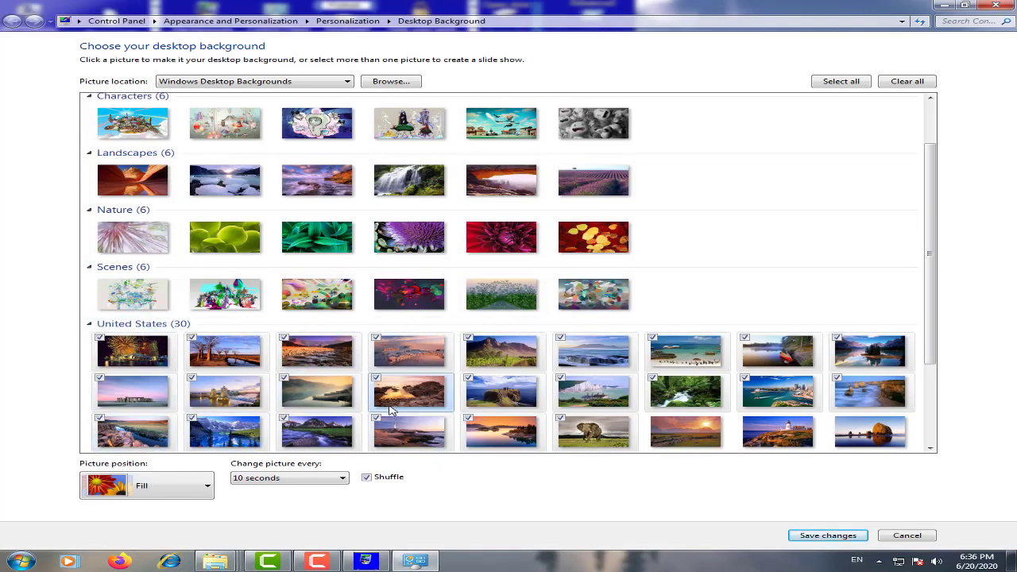
{"action": "left_click", "coordinate": [966, 5]}
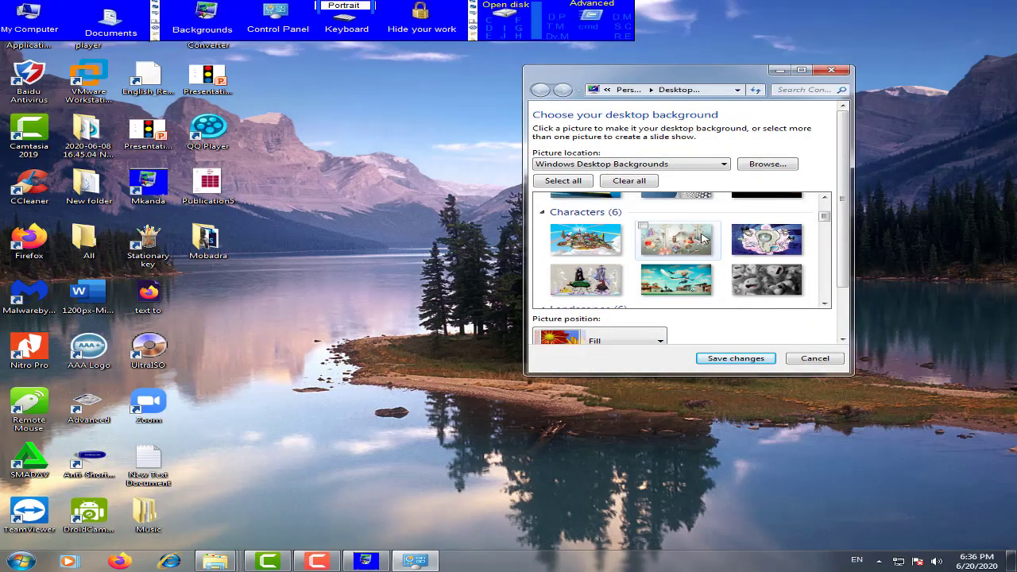
{"action": "left_click", "coordinate": [643, 227]}
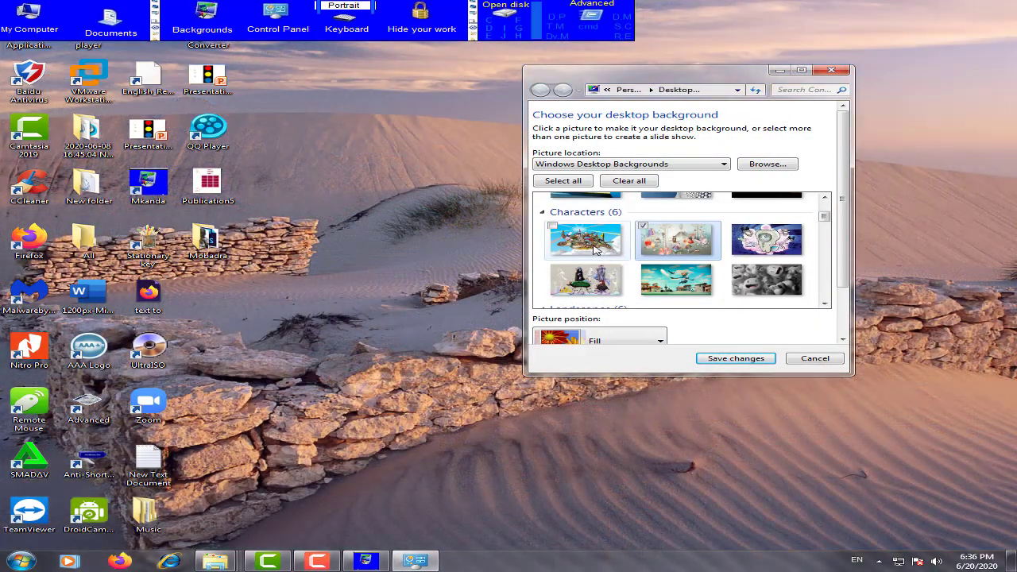
{"action": "left_click", "coordinate": [612, 251]}
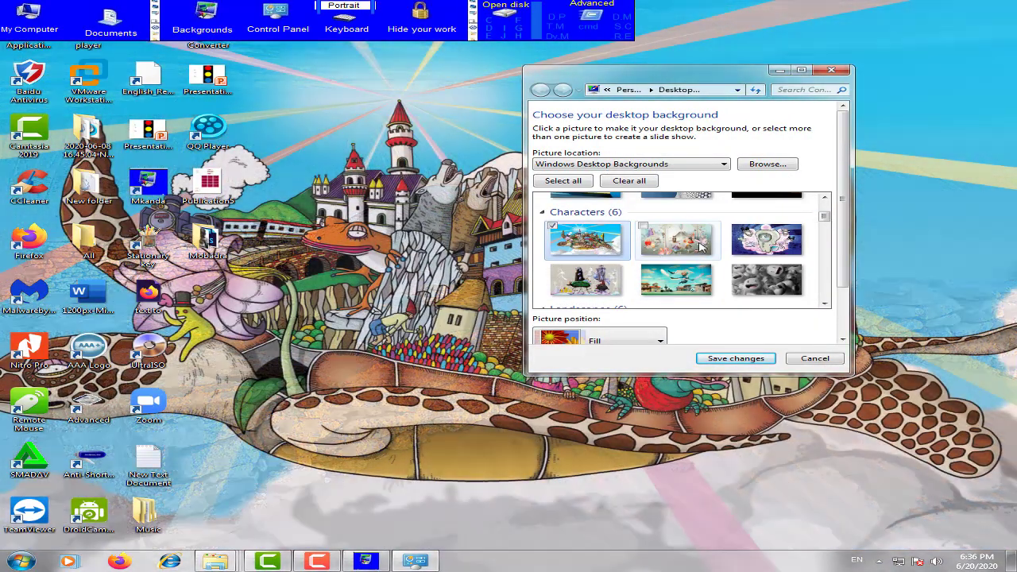
{"action": "left_click", "coordinate": [767, 239]}
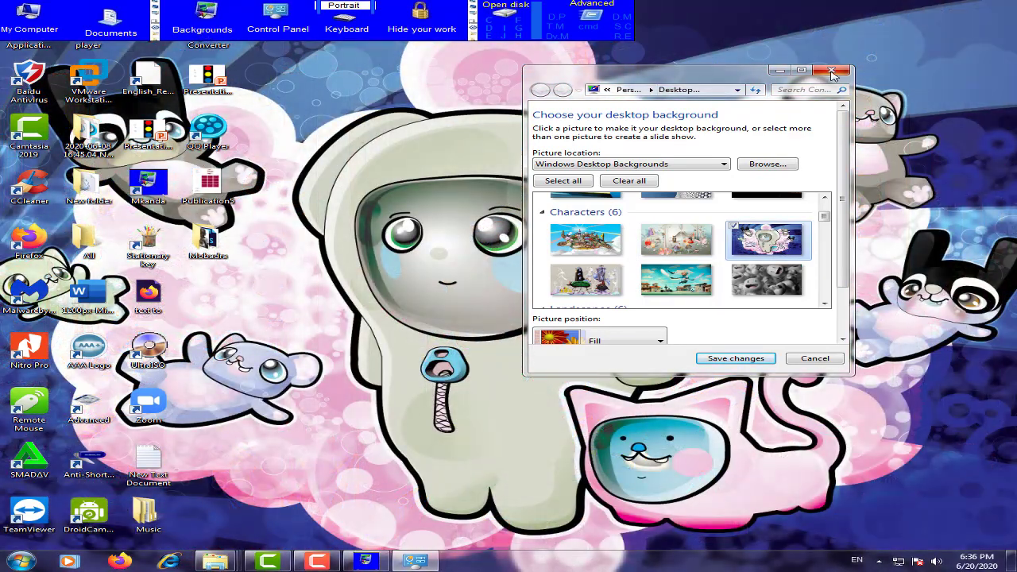
{"action": "left_click", "coordinate": [831, 69]}
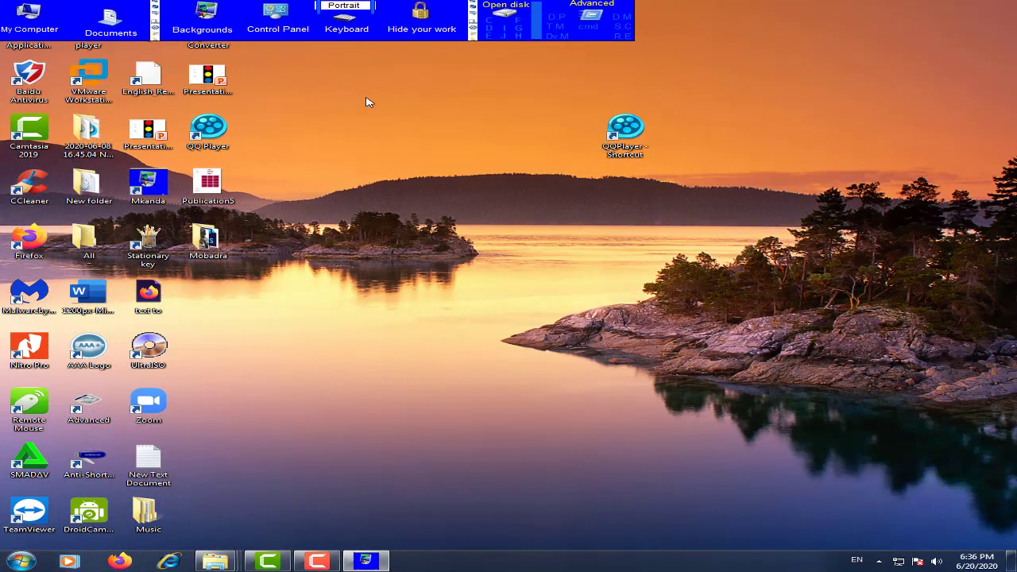
View the Control Panel from the Mkanda toolbar, close it, and try to open drive D with the disk shortcuts.
{"action": "left_click", "coordinate": [278, 20]}
{"action": "left_click", "coordinate": [838, 70]}
{"action": "mouse_move", "coordinate": [548, 9]}
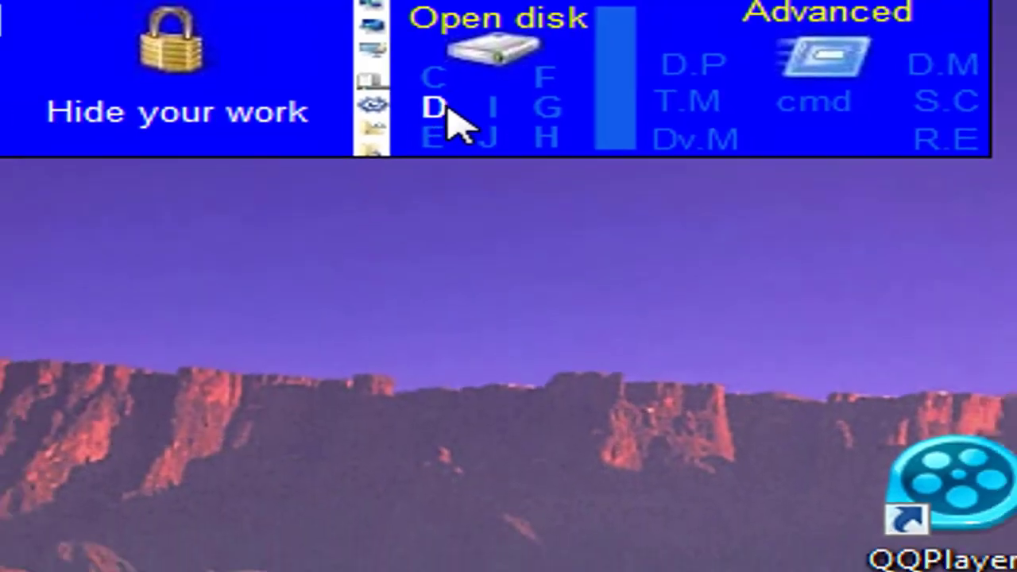
{"action": "left_click", "coordinate": [425, 124]}
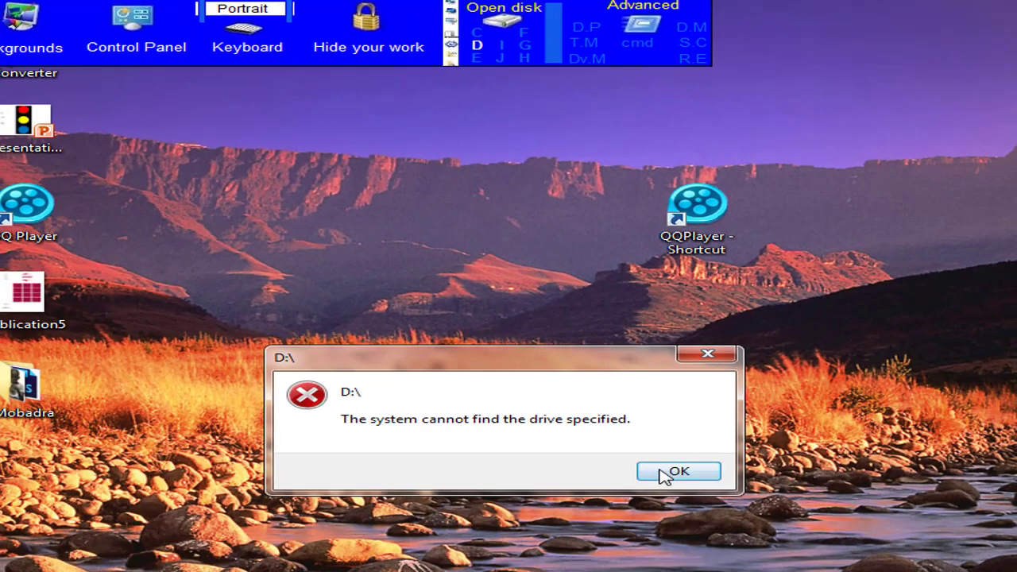
{"action": "left_click", "coordinate": [664, 474]}
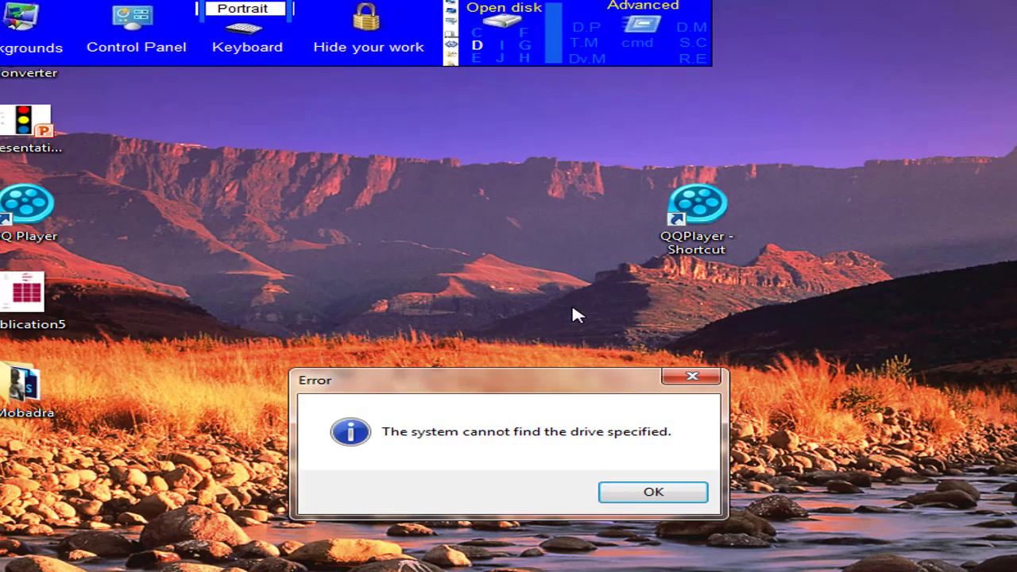
{"action": "left_click", "coordinate": [655, 496]}
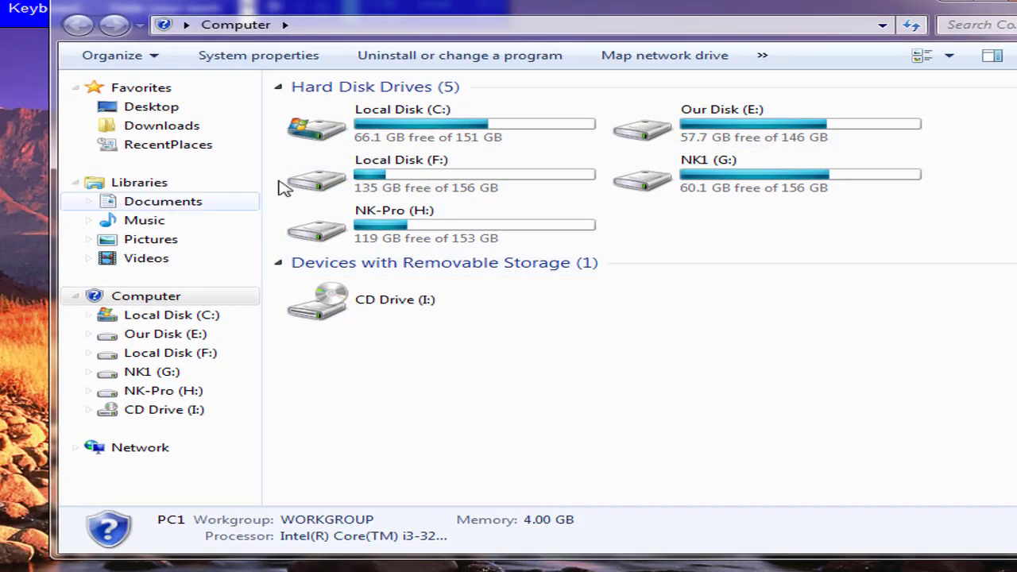
Close the Computer window, view drive F through Mkanda's Open disk shortcuts, and close the drive window.
{"action": "left_click", "coordinate": [271, 23]}
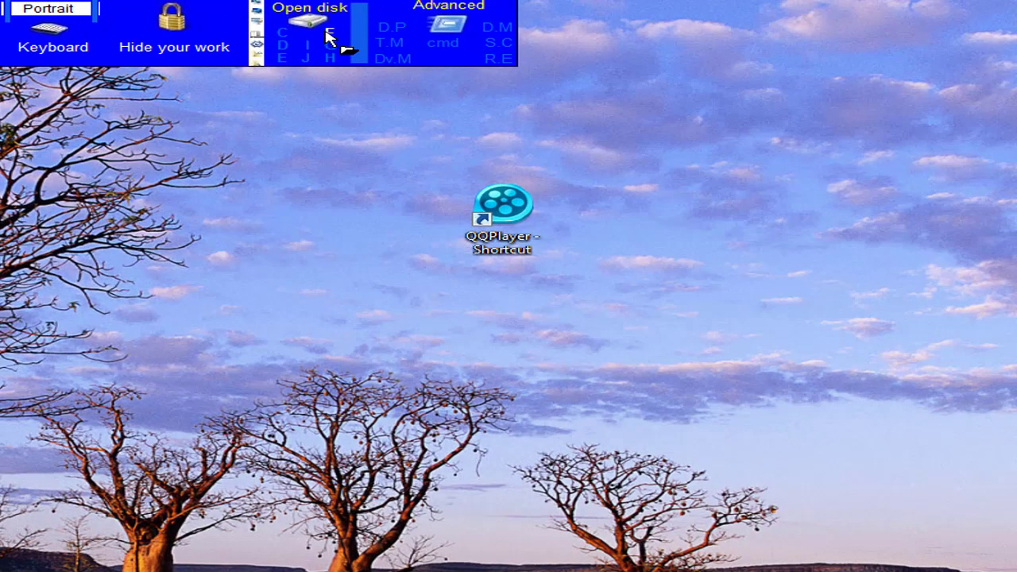
{"action": "left_click", "coordinate": [333, 34]}
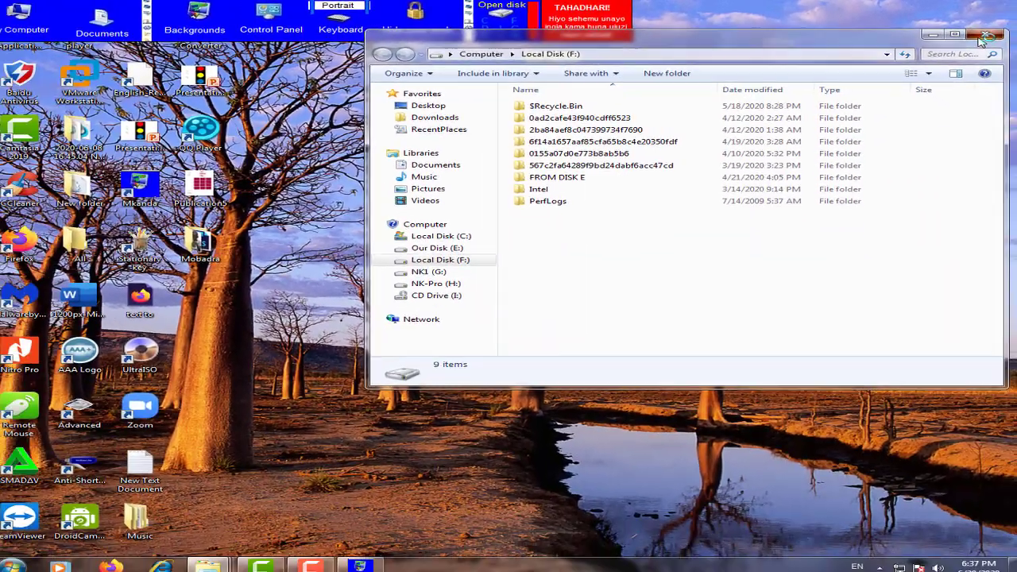
{"action": "left_click", "coordinate": [944, 47]}
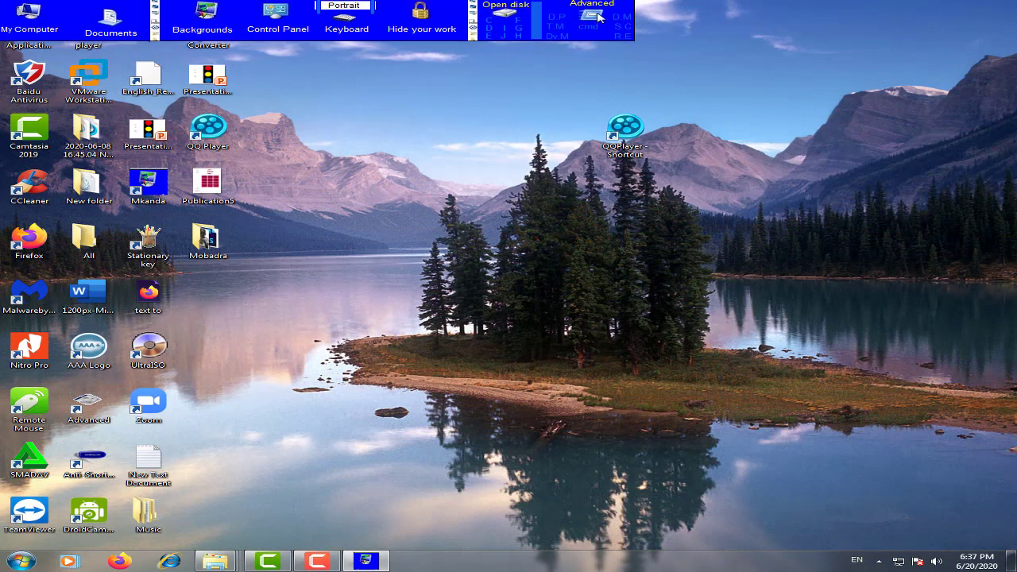
Reveal the Advanced section of the Mkanda toolbar behind its danger warning and open Task Manager from it.
{"action": "mouse_move", "coordinate": [517, 25]}
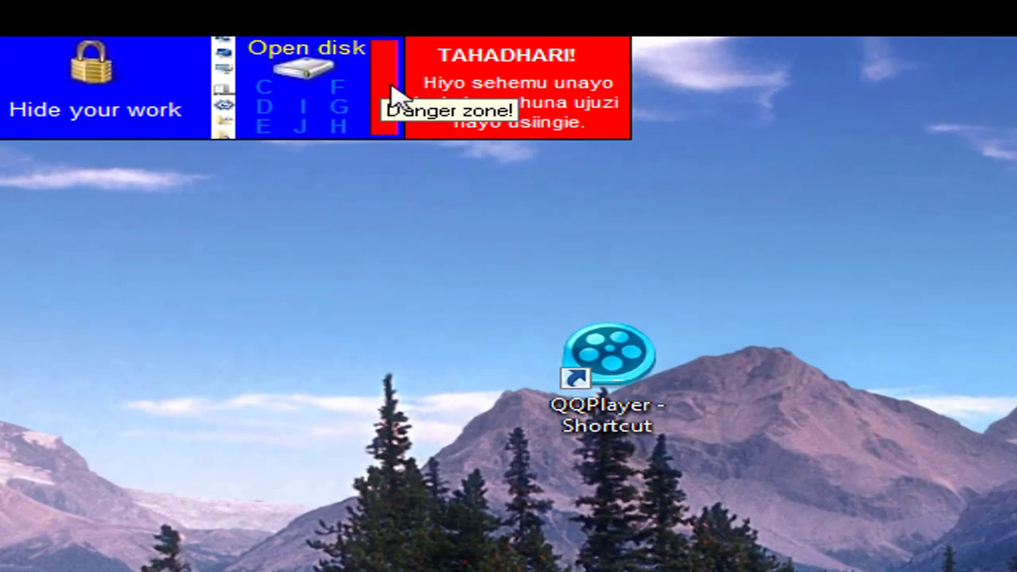
{"action": "mouse_move", "coordinate": [372, 73]}
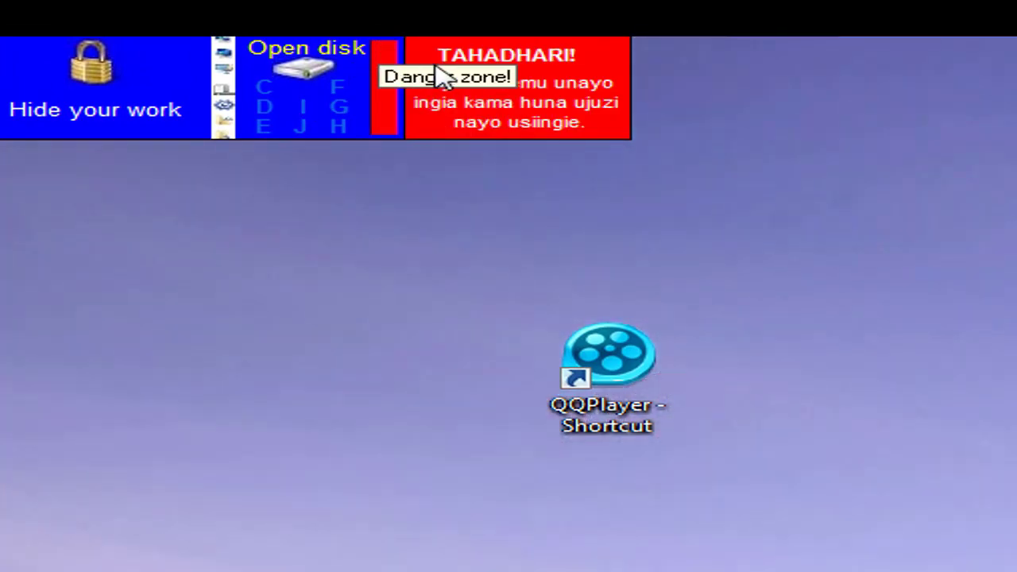
{"action": "left_click", "coordinate": [443, 77]}
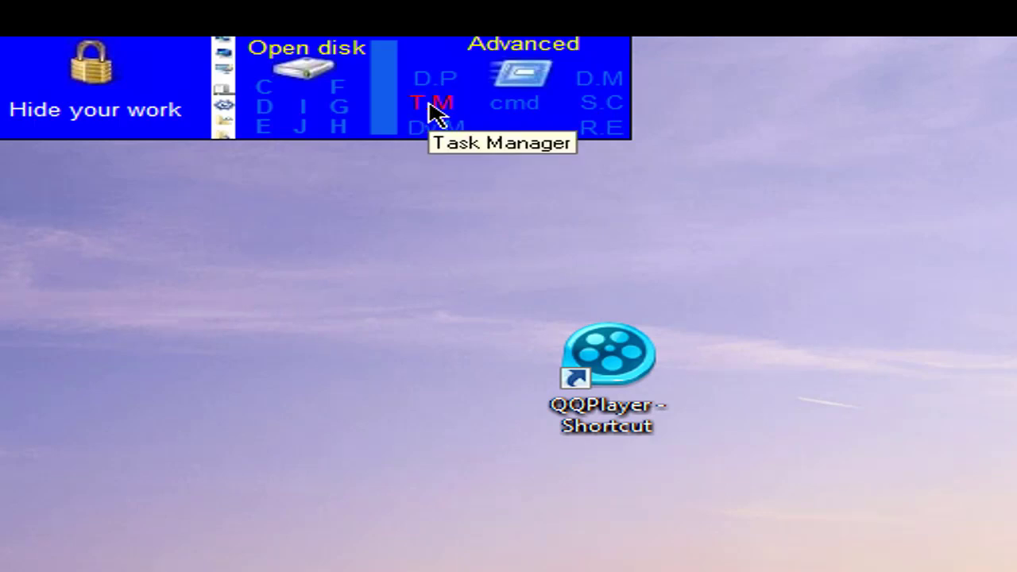
{"action": "left_click", "coordinate": [430, 104]}
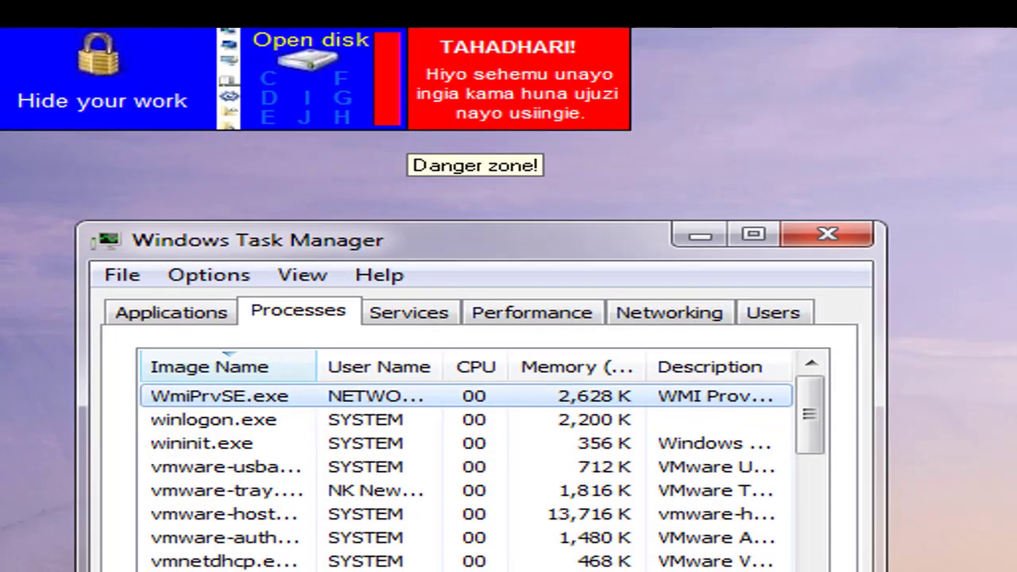
Look through the list of running processes in Windows Task Manager, down to explorer.exe.
{"action": "left_click", "coordinate": [227, 571]}
{"action": "scroll", "coordinate": [296, 408], "scroll_direction": "down", "scroll_amount": 6}
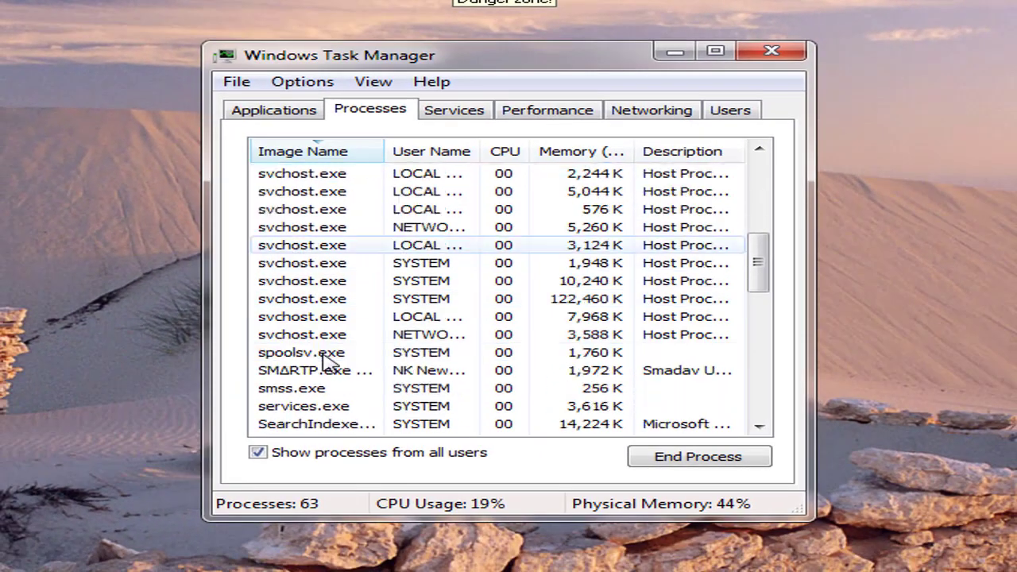
{"action": "scroll", "coordinate": [295, 407], "scroll_direction": "up", "scroll_amount": 6}
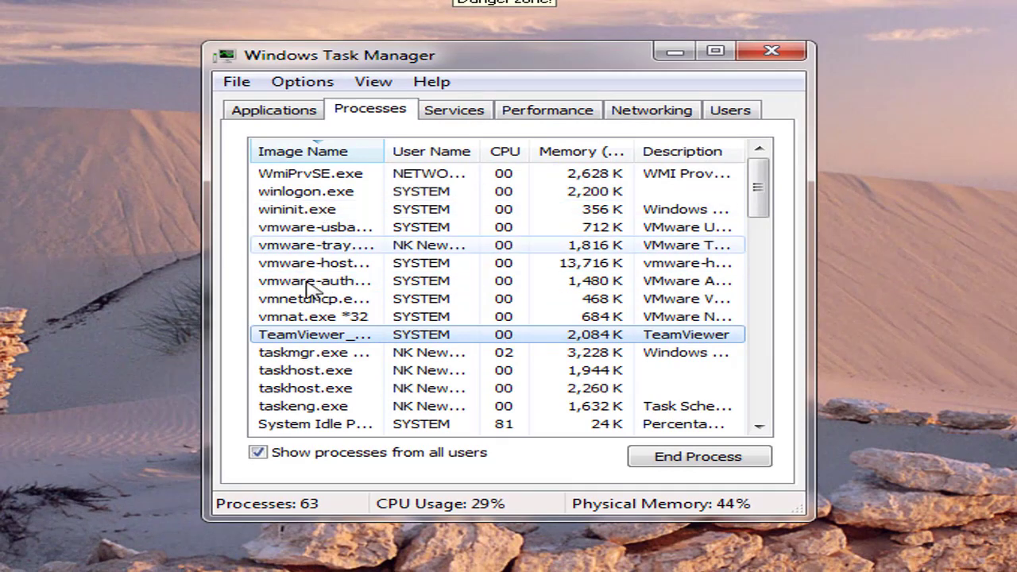
{"action": "scroll", "coordinate": [324, 293], "scroll_direction": "down", "scroll_amount": 6}
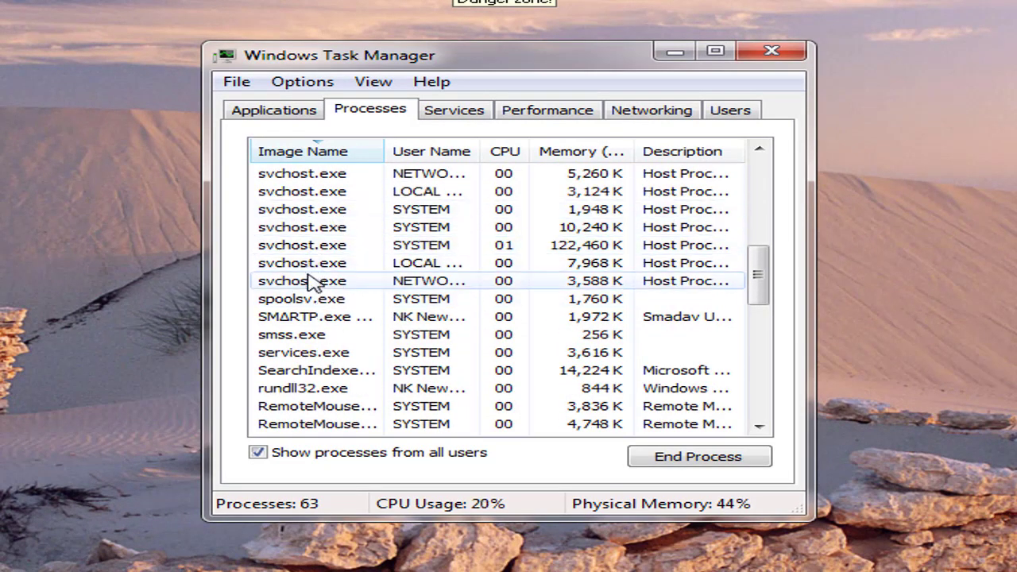
{"action": "left_click", "coordinate": [313, 283]}
{"action": "scroll", "coordinate": [314, 283], "scroll_direction": "down", "scroll_amount": 9}
{"action": "left_click", "coordinate": [300, 228]}
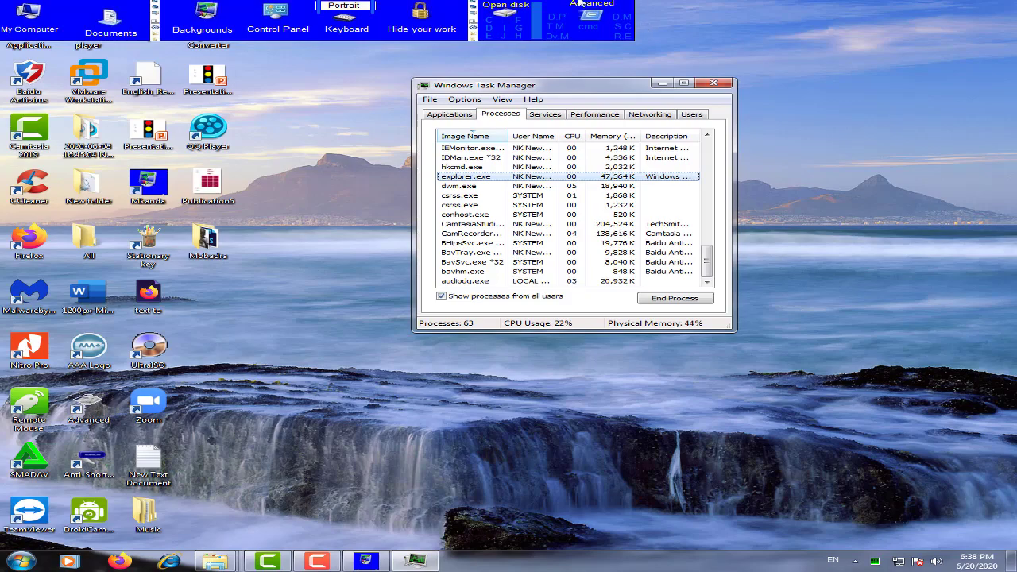
Try to open the on-screen keyboard from the Mkanda toolbar, dismiss its message, and use the Hide your work shortcut.
{"action": "mouse_move", "coordinate": [119, 5]}
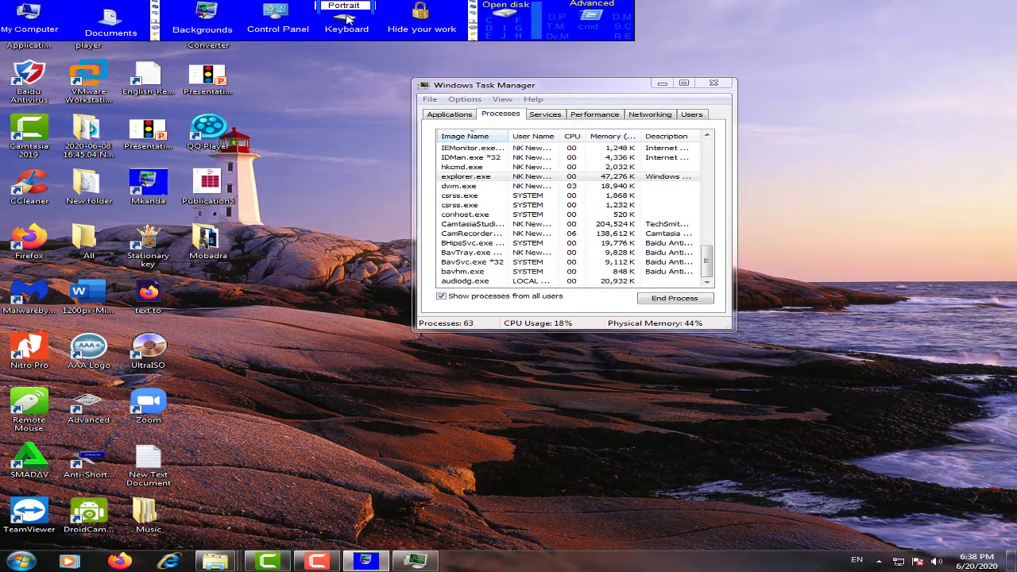
{"action": "left_click", "coordinate": [348, 17]}
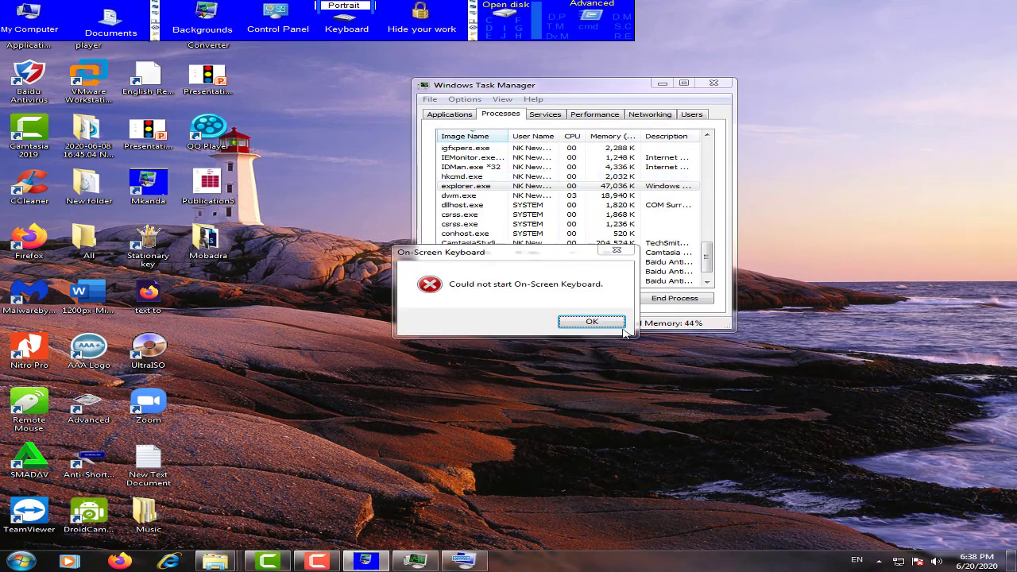
{"action": "left_click", "coordinate": [591, 321]}
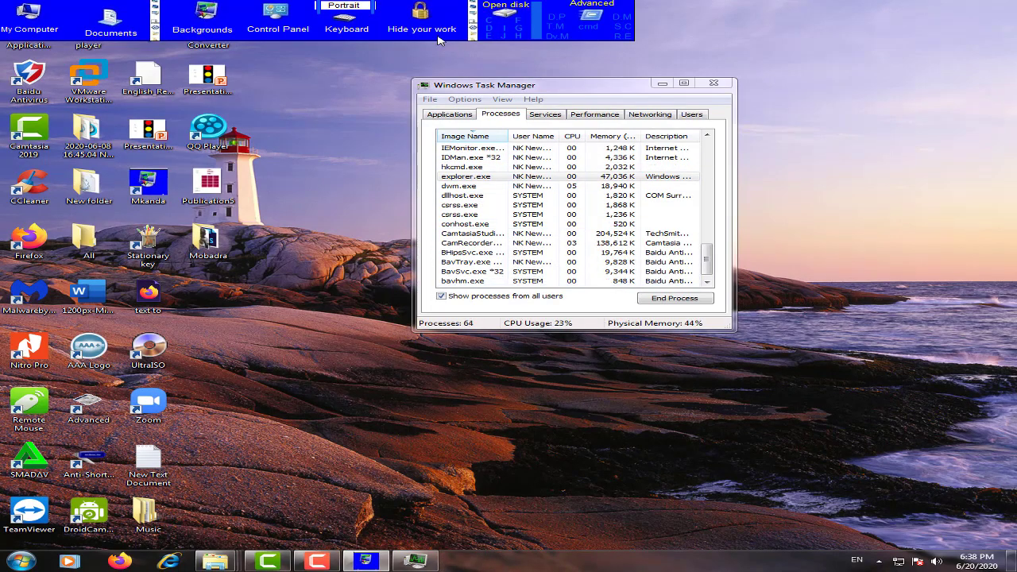
{"action": "left_click", "coordinate": [419, 14]}
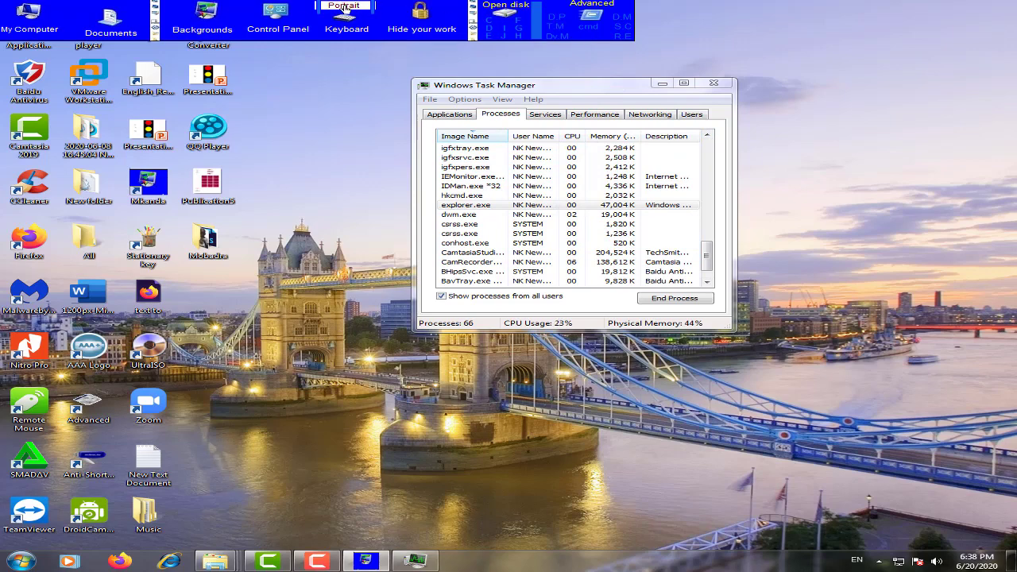
Change the Mkanda toolbar to portrait orientation, dock it along the desktop's right edge, and close Task Manager.
{"action": "left_click", "coordinate": [344, 7]}
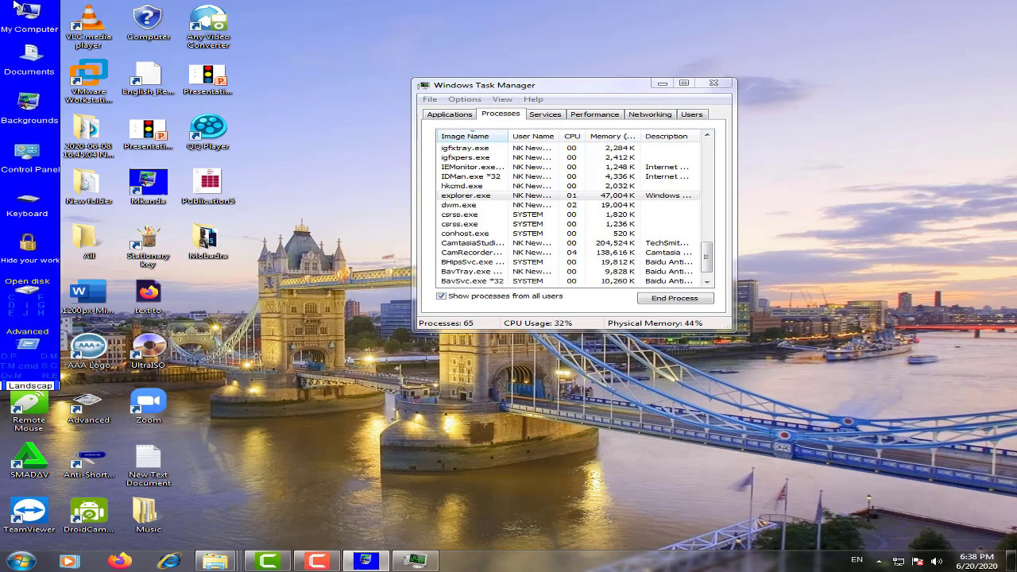
{"action": "left_click_drag", "start_coordinate": [32, 15], "coordinate": [971, 42]}
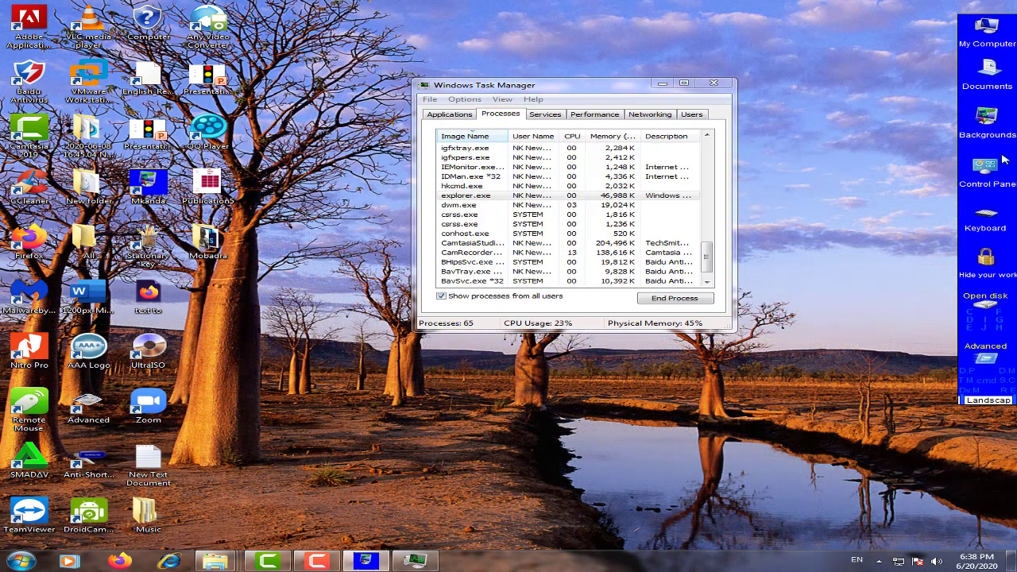
{"action": "left_click", "coordinate": [713, 85]}
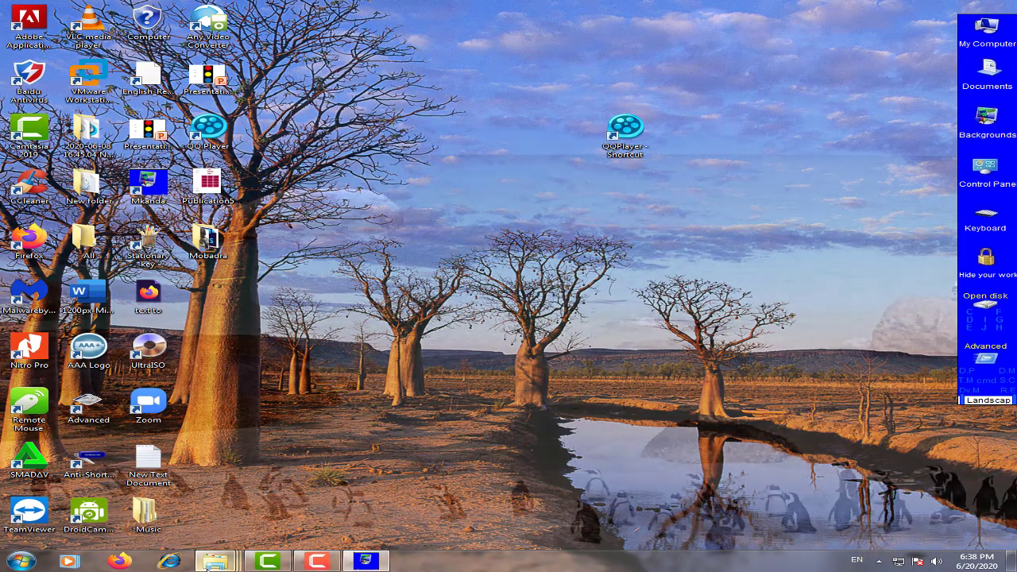
Bring up the folder window with the Mkanda setup application and select the file.
{"action": "mouse_move", "coordinate": [214, 561]}
{"action": "left_click", "coordinate": [275, 490]}
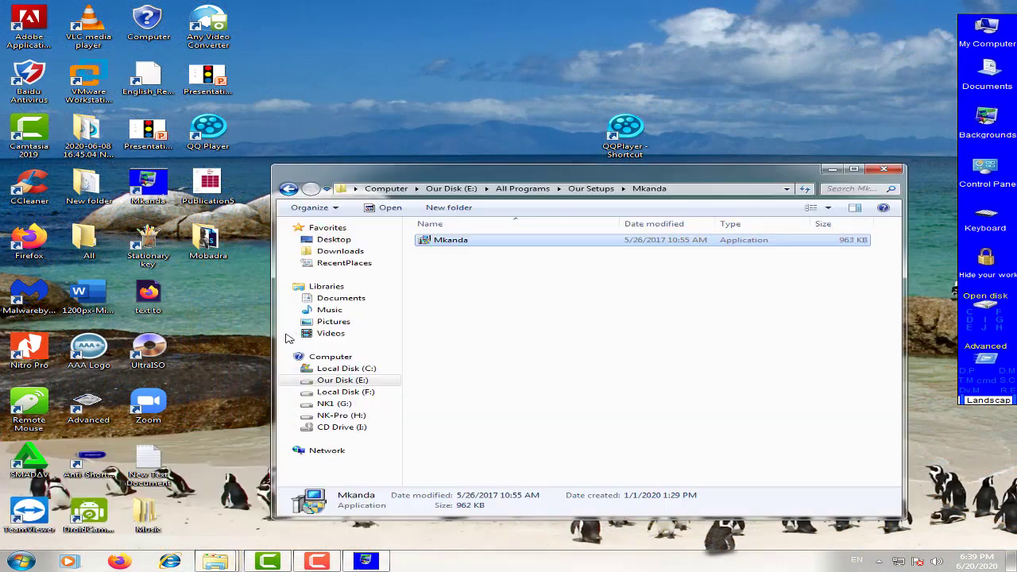
{"action": "left_click", "coordinate": [456, 256]}
{"action": "left_click", "coordinate": [450, 239]}
{"action": "left_click_drag", "start_coordinate": [552, 345], "coordinate": [470, 238]}
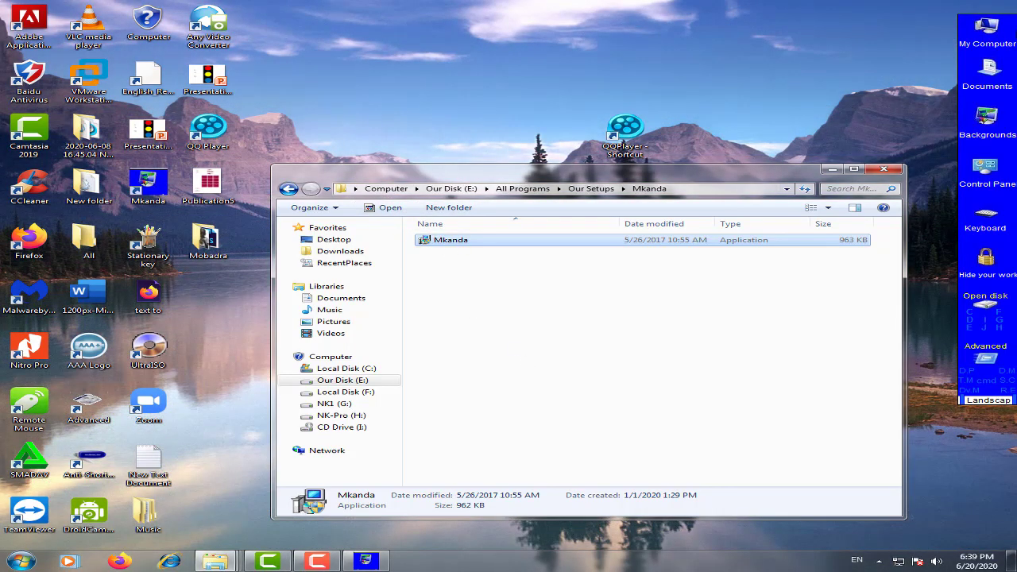
View the Send to options for the Mkanda setup application and copy the file to the clipboard.
{"action": "right_click", "coordinate": [475, 242]}
{"action": "mouse_move", "coordinate": [617, 416]}
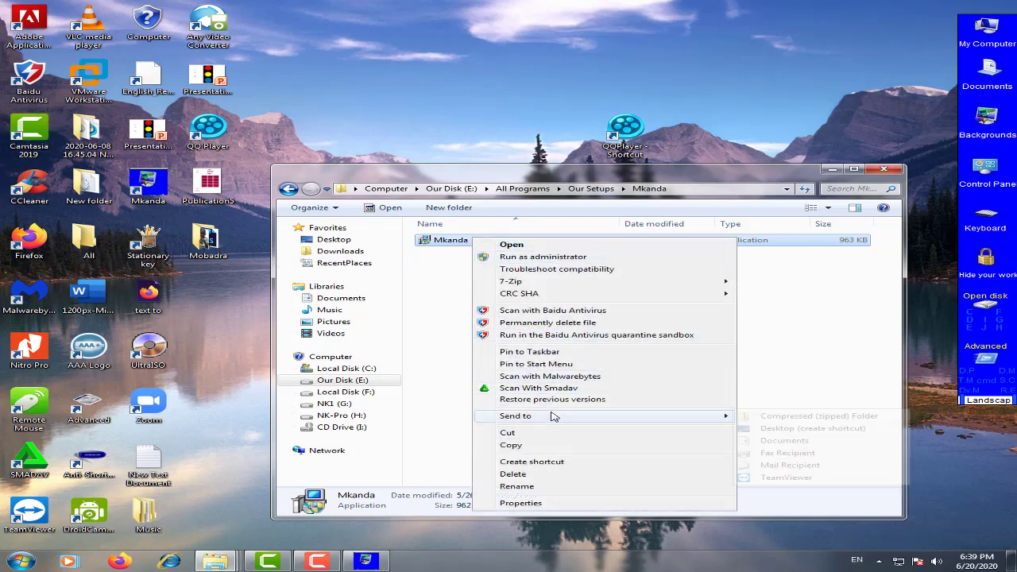
{"action": "left_click", "coordinate": [830, 507]}
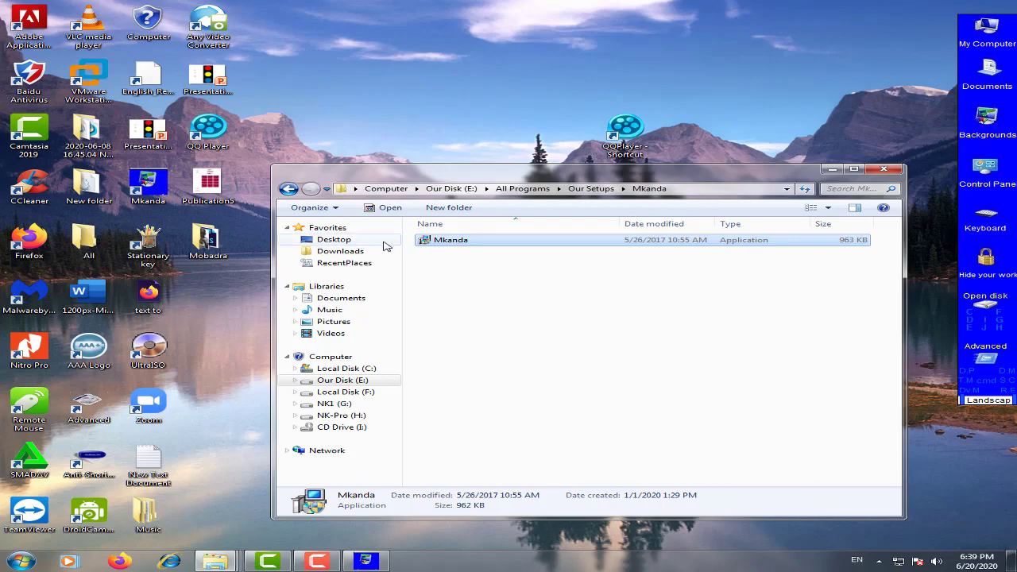
{"action": "right_click", "coordinate": [451, 242]}
{"action": "left_click", "coordinate": [514, 449]}
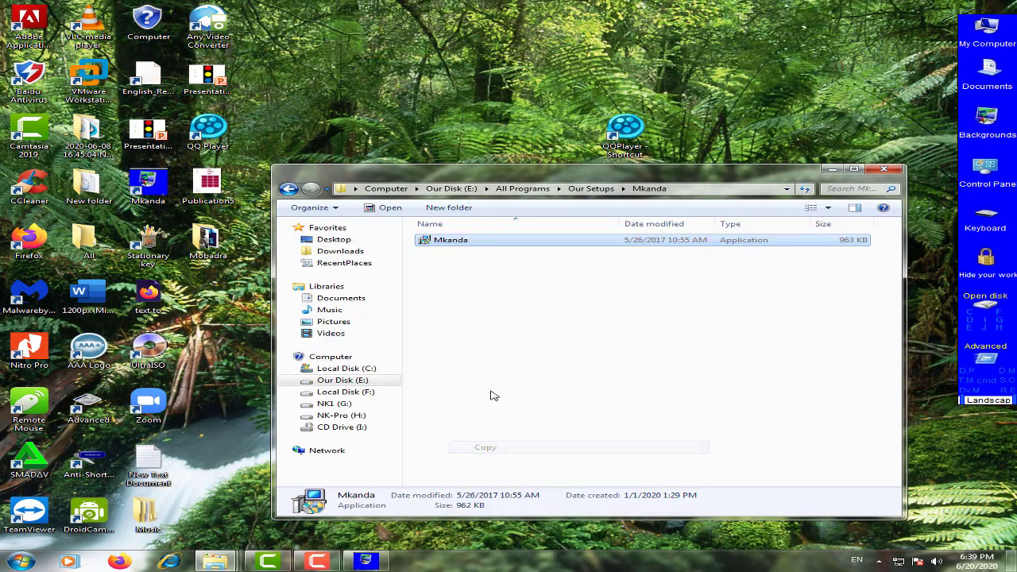
{"action": "right_click", "coordinate": [466, 242]}
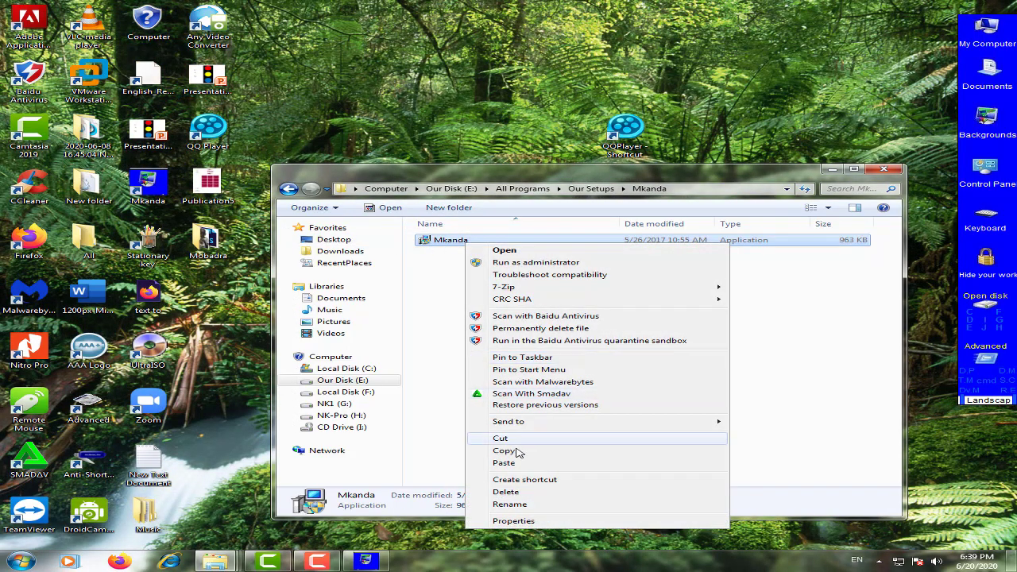
{"action": "left_click", "coordinate": [775, 326]}
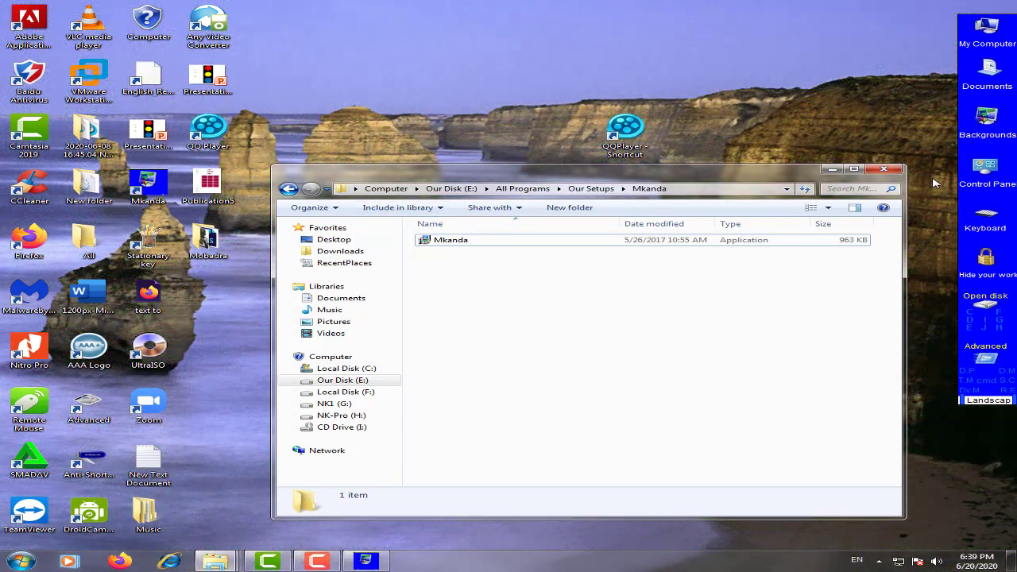
Close the Mkanda setup folder window and refresh the desktop.
{"action": "left_click", "coordinate": [884, 169]}
{"action": "right_click", "coordinate": [419, 13]}
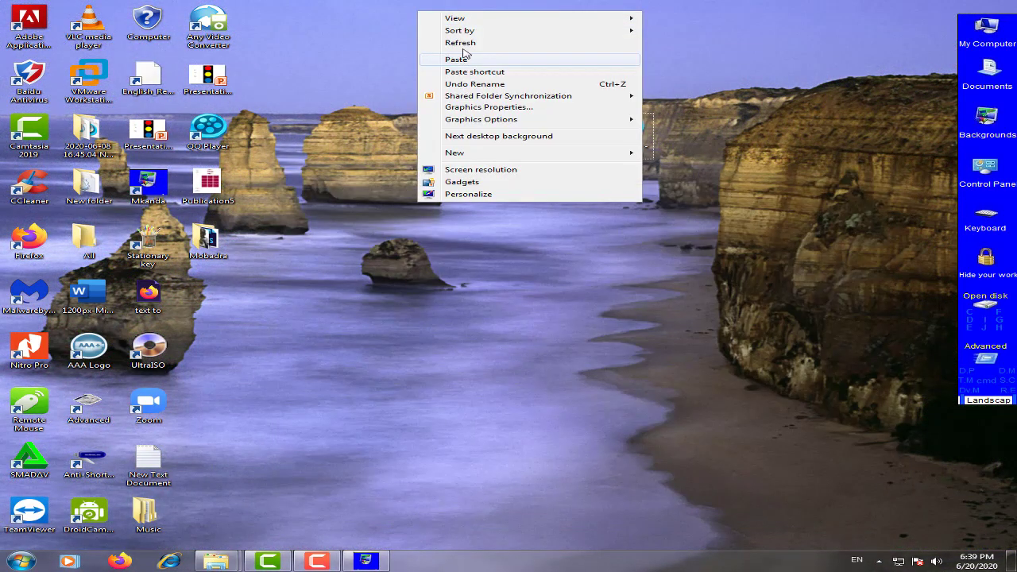
{"action": "left_click", "coordinate": [465, 57]}
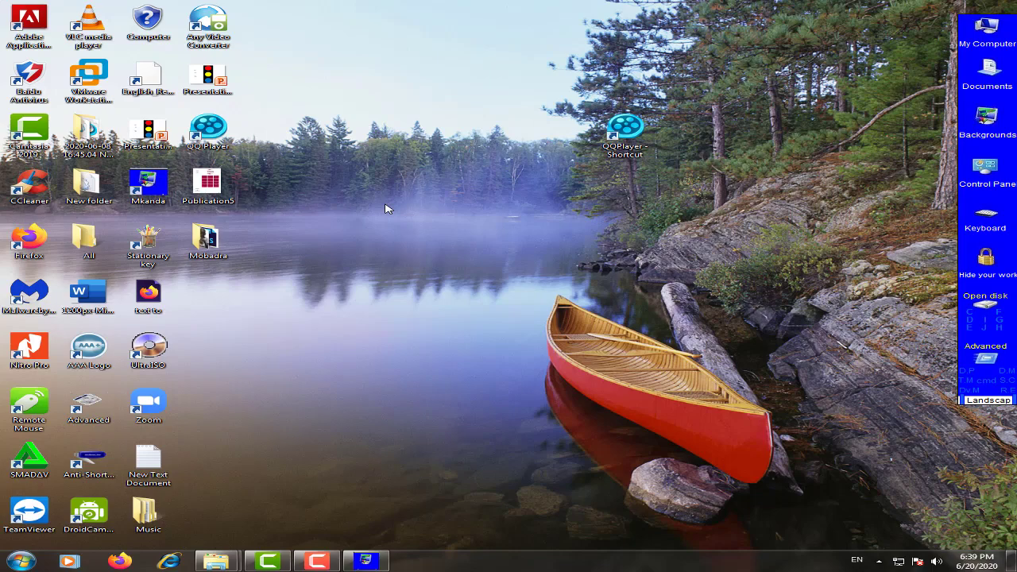
Open the Control Panel from the Start menu, maximize it, and go to Programs and Features.
{"action": "left_click", "coordinate": [21, 562]}
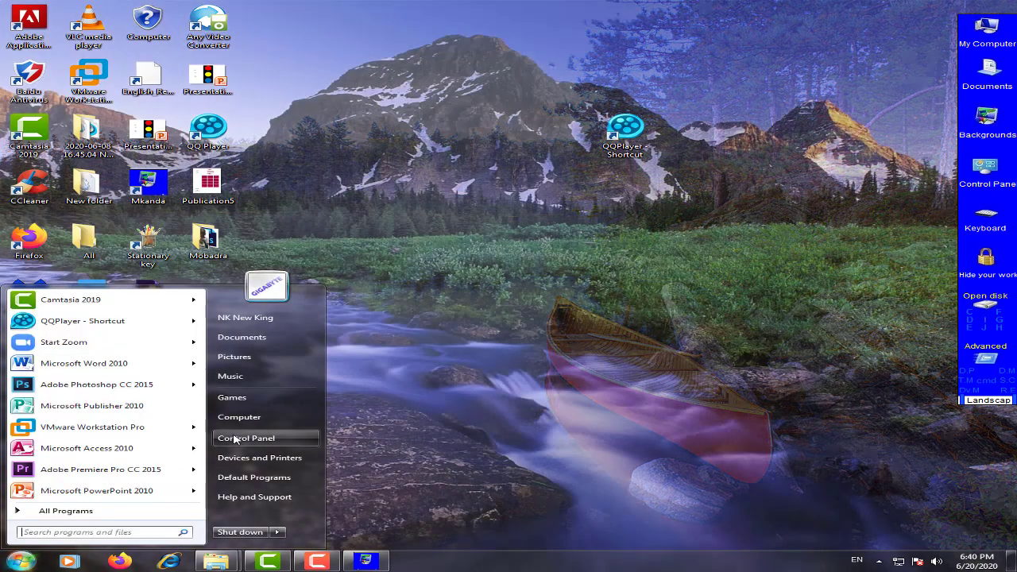
{"action": "left_click", "coordinate": [236, 439]}
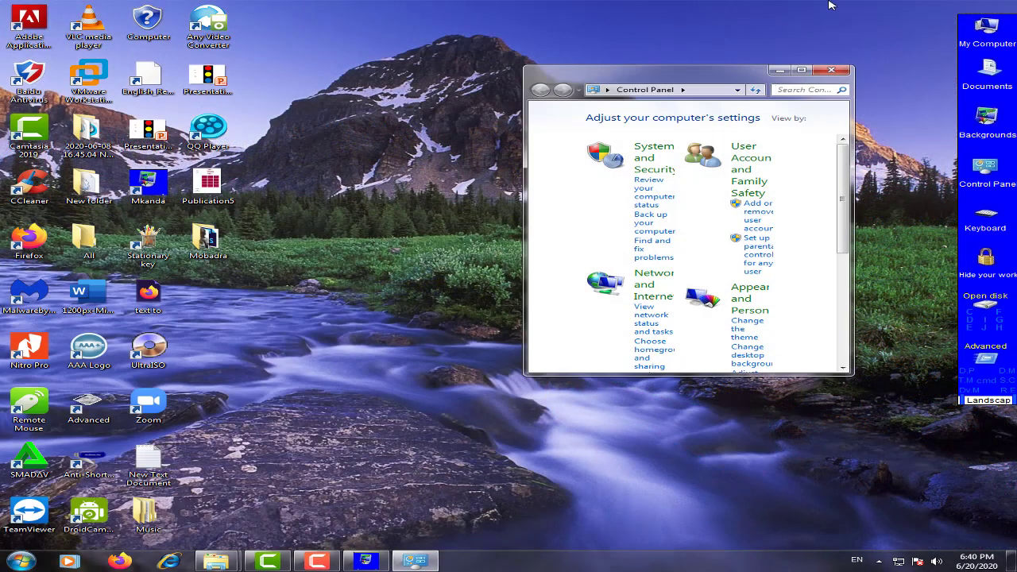
{"action": "left_click", "coordinate": [801, 72]}
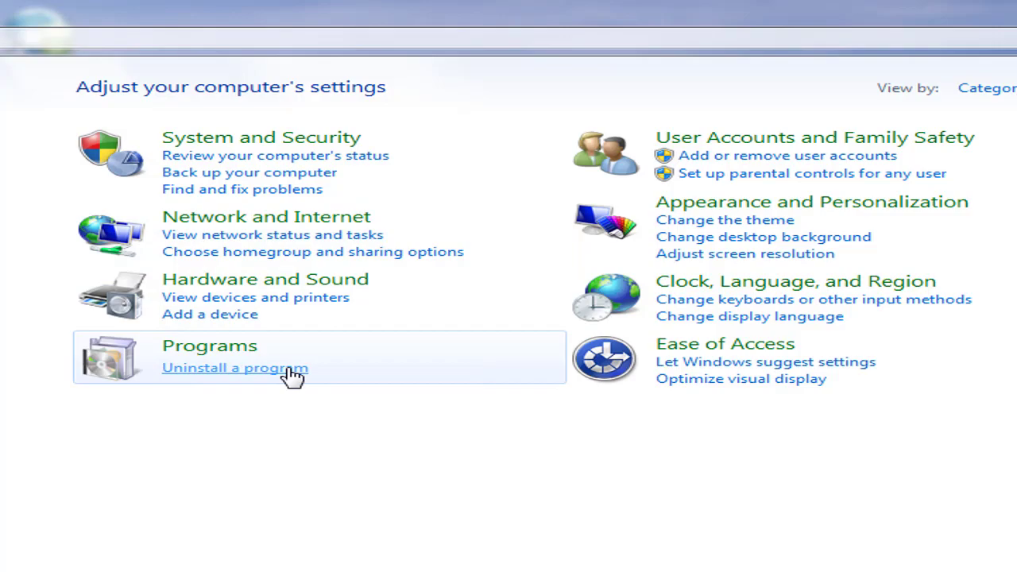
{"action": "left_click", "coordinate": [199, 347]}
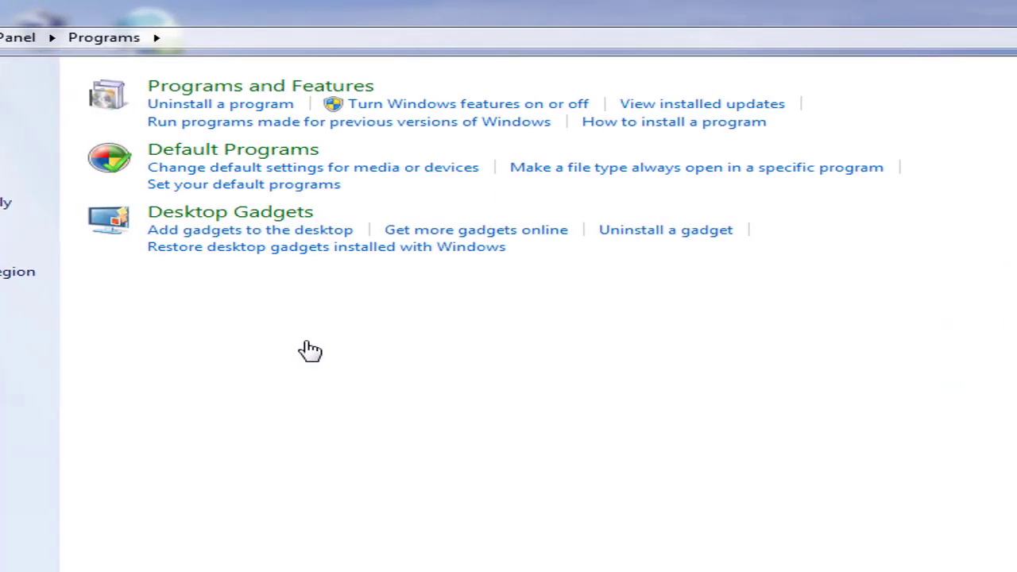
{"action": "left_click", "coordinate": [217, 86]}
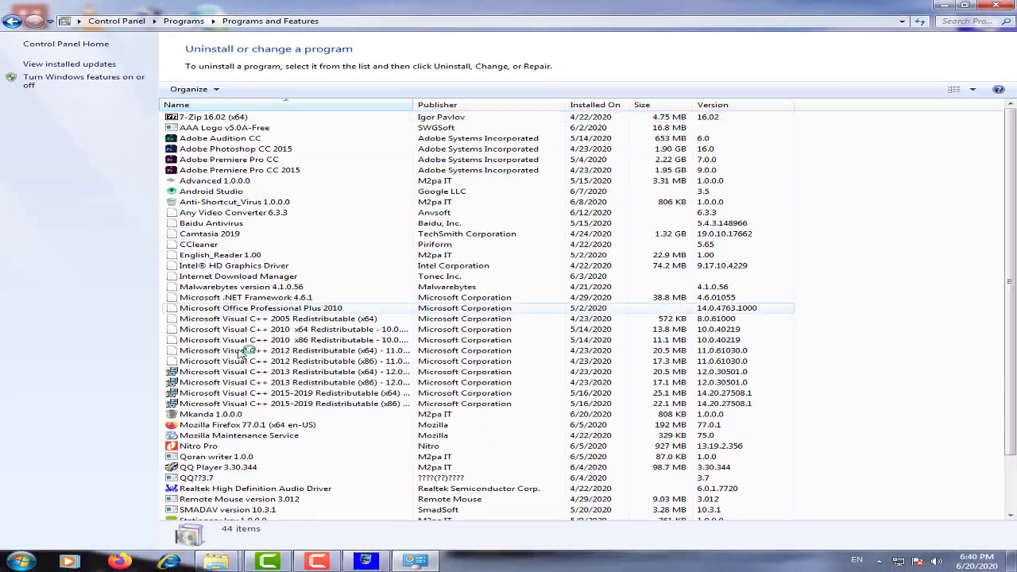
Find Mkanda 1.0.0.0 among the installed programs and start its uninstaller.
{"action": "left_click", "coordinate": [211, 335]}
{"action": "scroll", "coordinate": [209, 371], "scroll_direction": "down", "scroll_amount": 4}
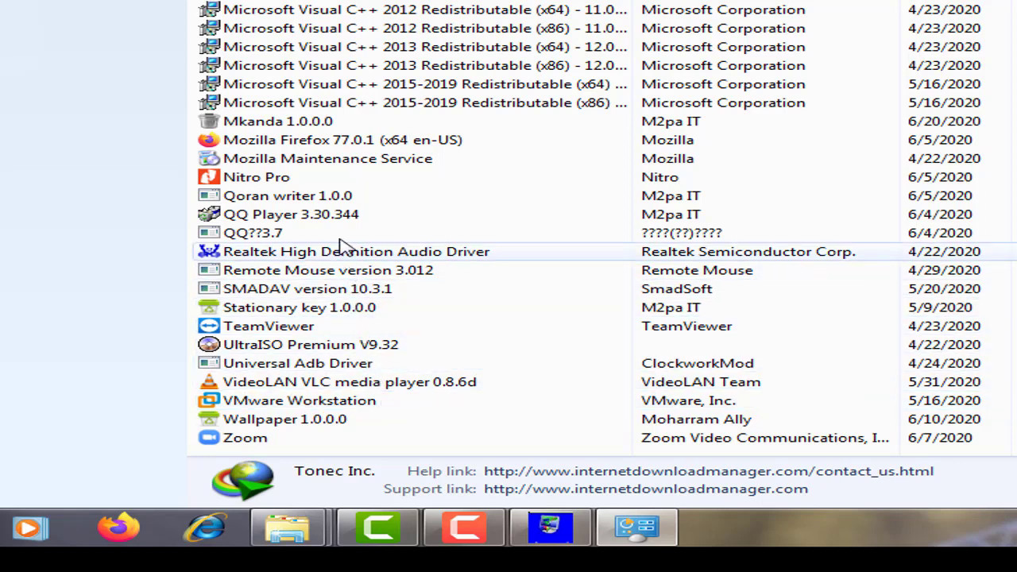
{"action": "left_click", "coordinate": [289, 177]}
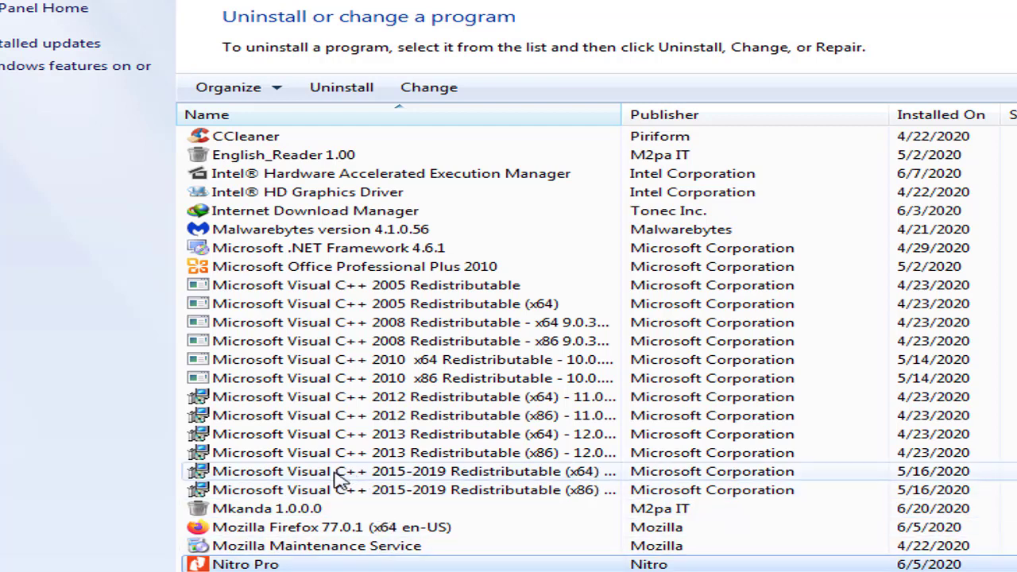
{"action": "left_click", "coordinate": [296, 515]}
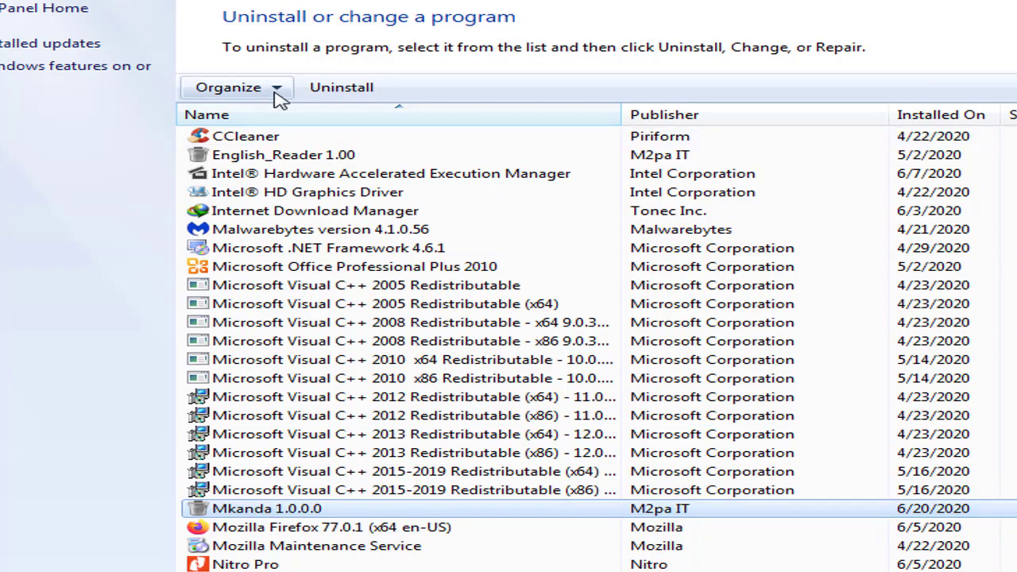
{"action": "left_click", "coordinate": [340, 89]}
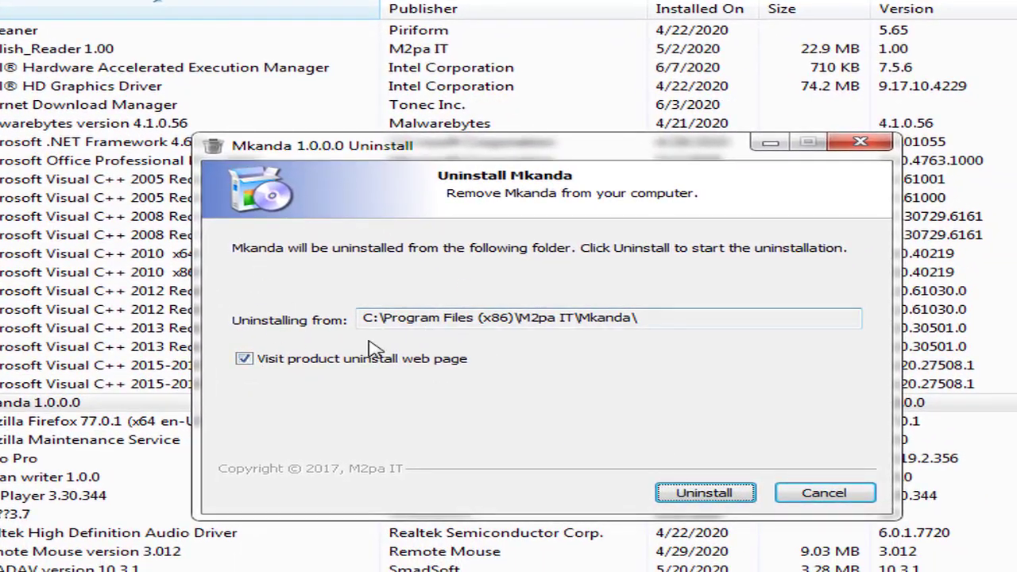
Turn off the option to visit the product uninstall web page and uninstall Mkanda.
{"action": "left_click", "coordinate": [242, 359]}
{"action": "left_click", "coordinate": [256, 362]}
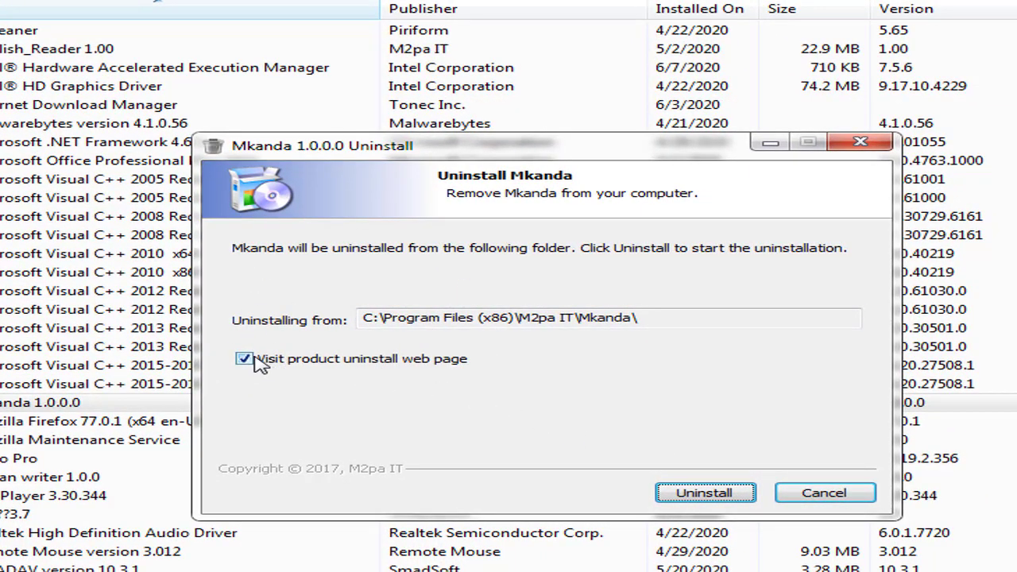
{"action": "left_click_drag", "start_coordinate": [404, 151], "coordinate": [407, 87]}
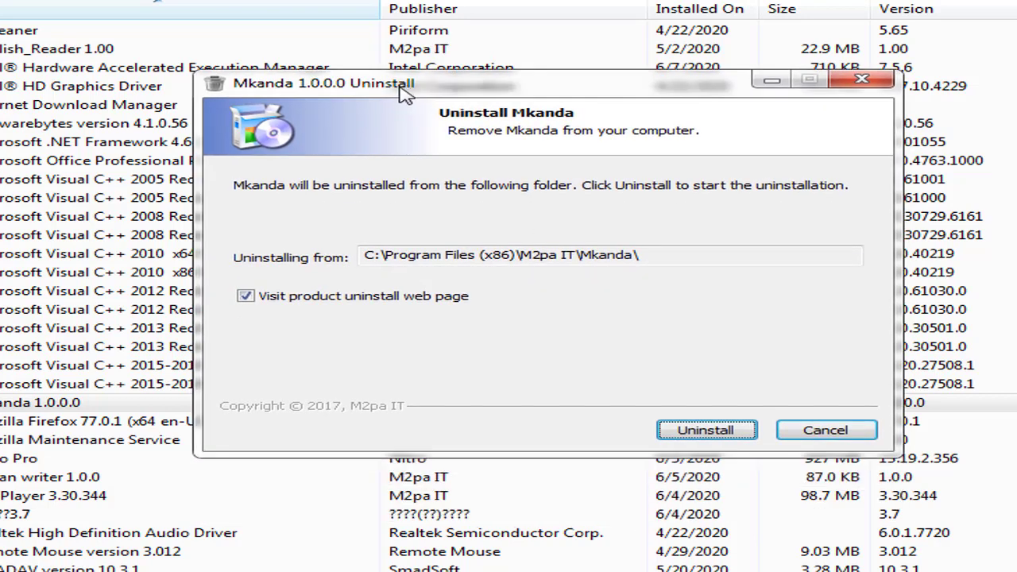
{"action": "left_click", "coordinate": [246, 296]}
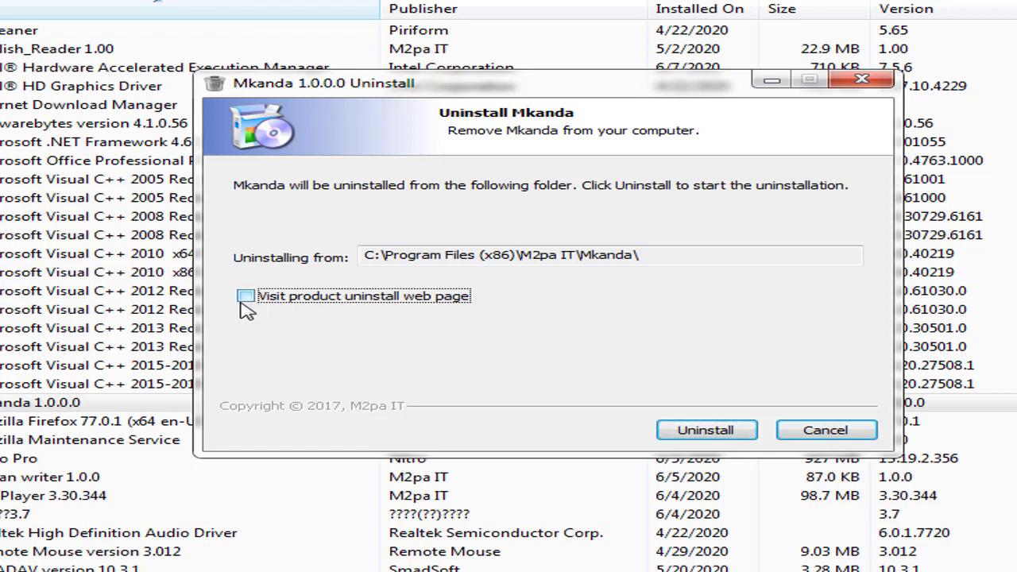
{"action": "left_click", "coordinate": [707, 430]}
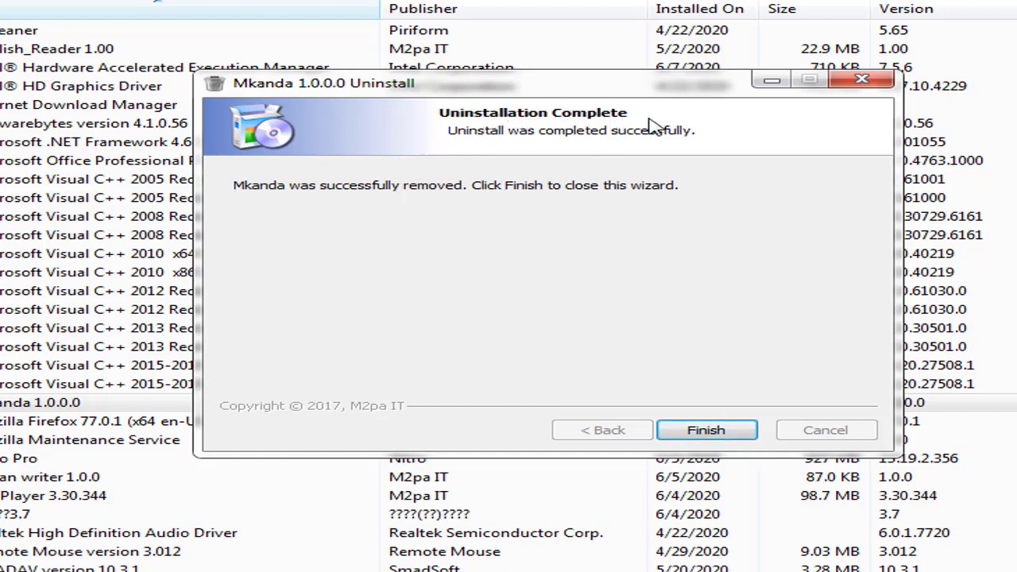
Finish the Mkanda uninstall wizard and refresh the desktop.
{"action": "left_click", "coordinate": [705, 430]}
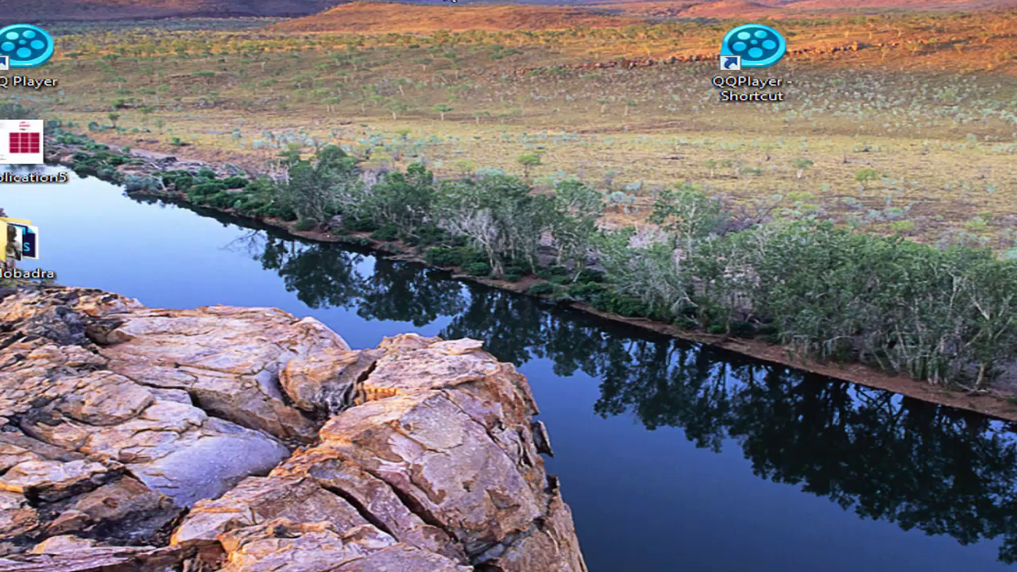
{"action": "right_click", "coordinate": [447, 11]}
{"action": "left_click", "coordinate": [506, 83]}
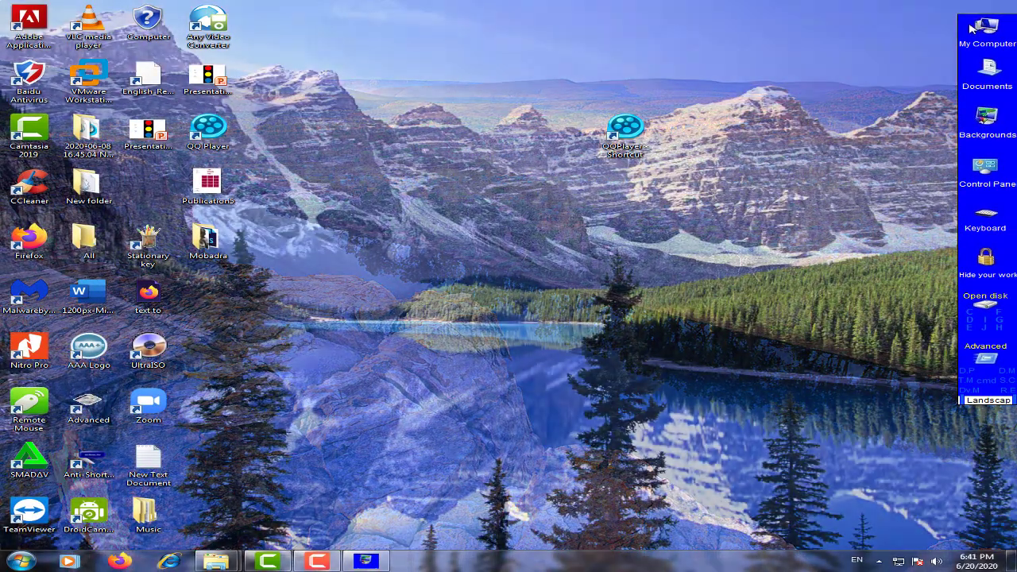
Move the Mkanda toolbar to the middle of the desktop, close it, and refresh the desktop.
{"action": "left_click_drag", "start_coordinate": [985, 26], "coordinate": [602, 28]}
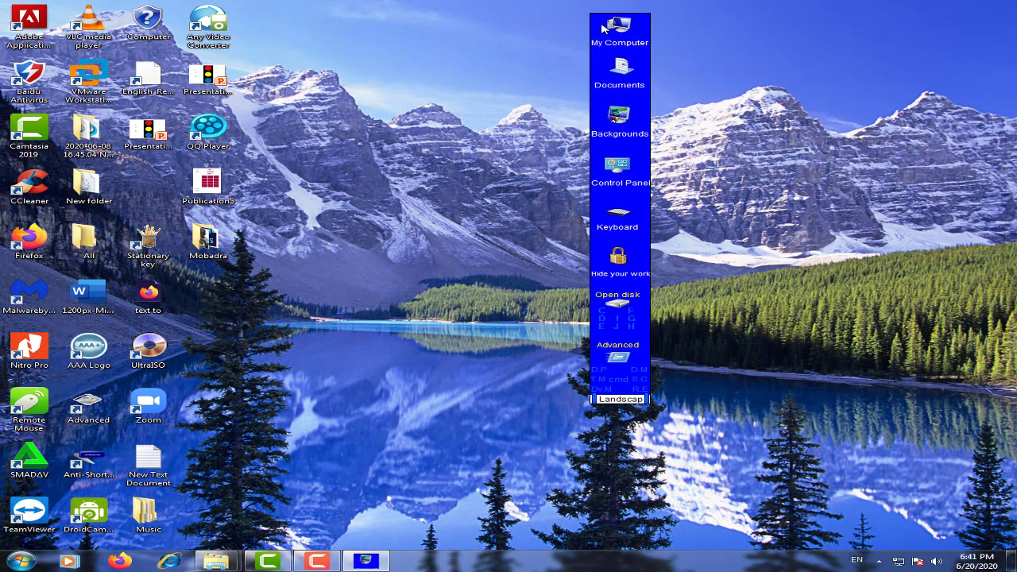
{"action": "key", "text": "alt+F4"}
{"action": "right_click", "coordinate": [502, 28]}
{"action": "left_click", "coordinate": [535, 47]}
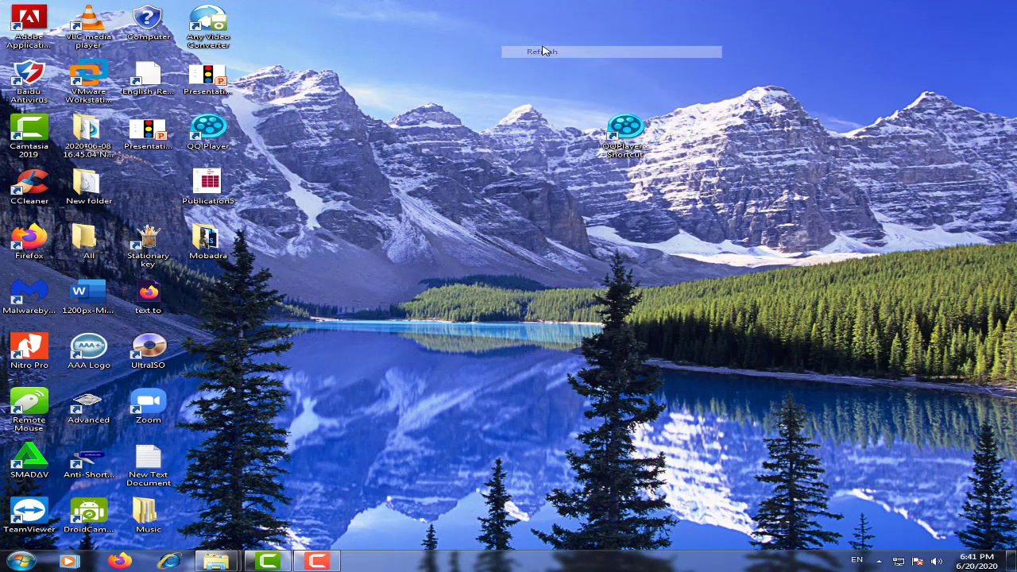
Confirm in the Program Compatibility Assistant that Mkanda installed correctly, and refresh the desktop.
{"action": "right_click", "coordinate": [453, 72]}
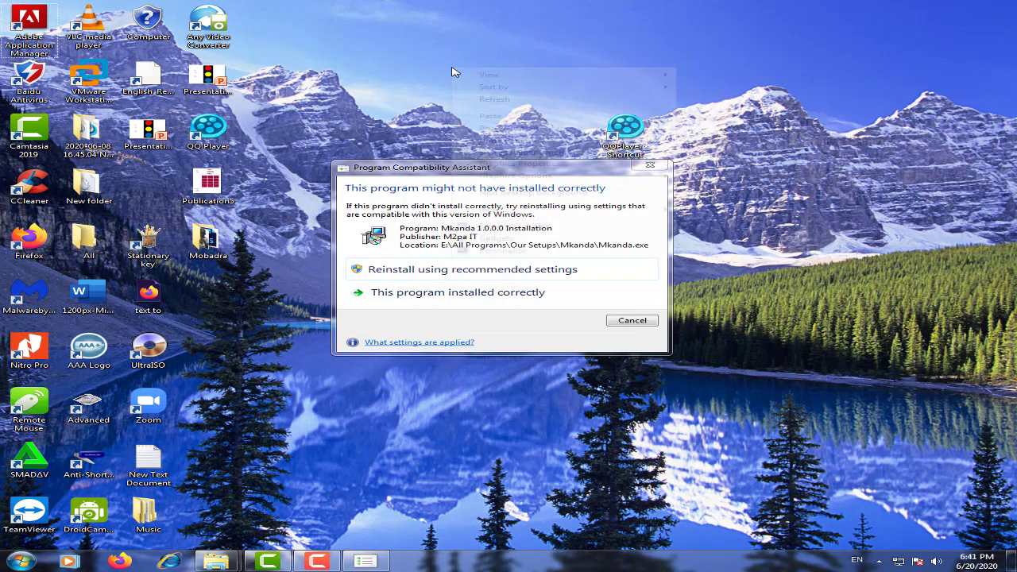
{"action": "left_click", "coordinate": [389, 105]}
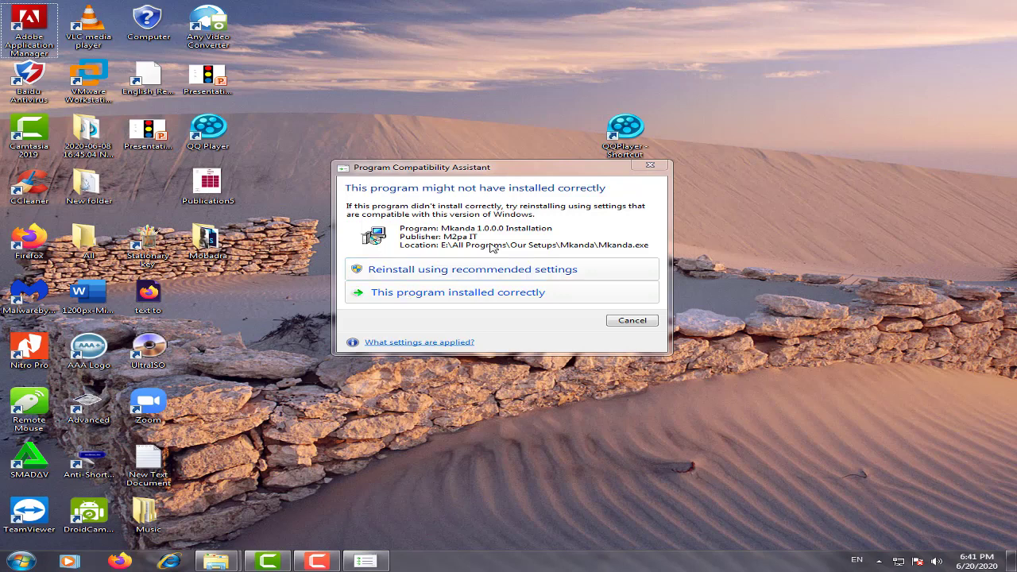
{"action": "left_click", "coordinate": [405, 296]}
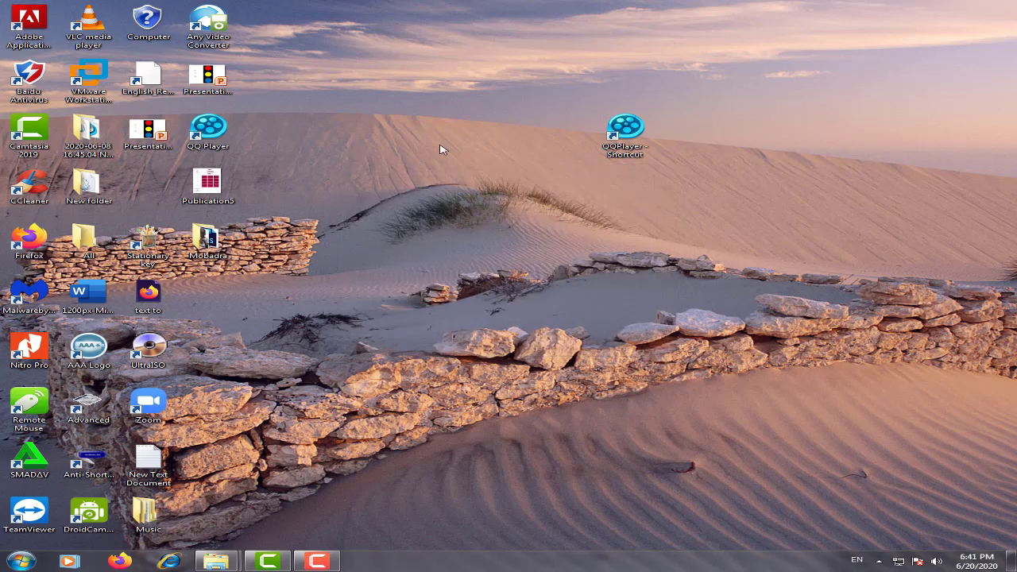
{"action": "right_click", "coordinate": [434, 119]}
{"action": "left_click", "coordinate": [449, 150]}
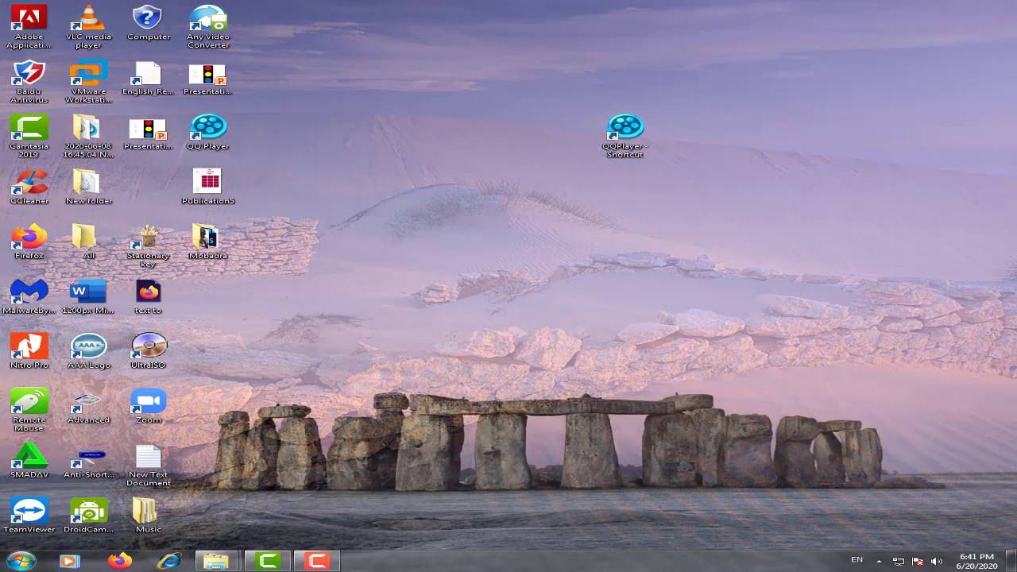
Paste the copied Mkanda setup file onto the desktop.
{"action": "left_click", "coordinate": [24, 560]}
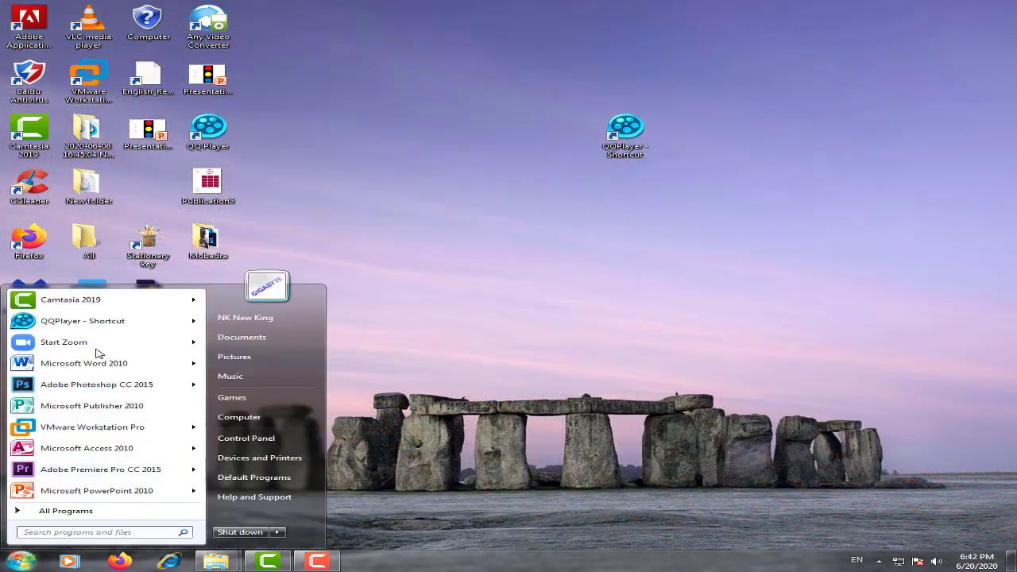
{"action": "left_click", "coordinate": [483, 312]}
{"action": "right_click", "coordinate": [360, 112]}
{"action": "left_click", "coordinate": [395, 156]}
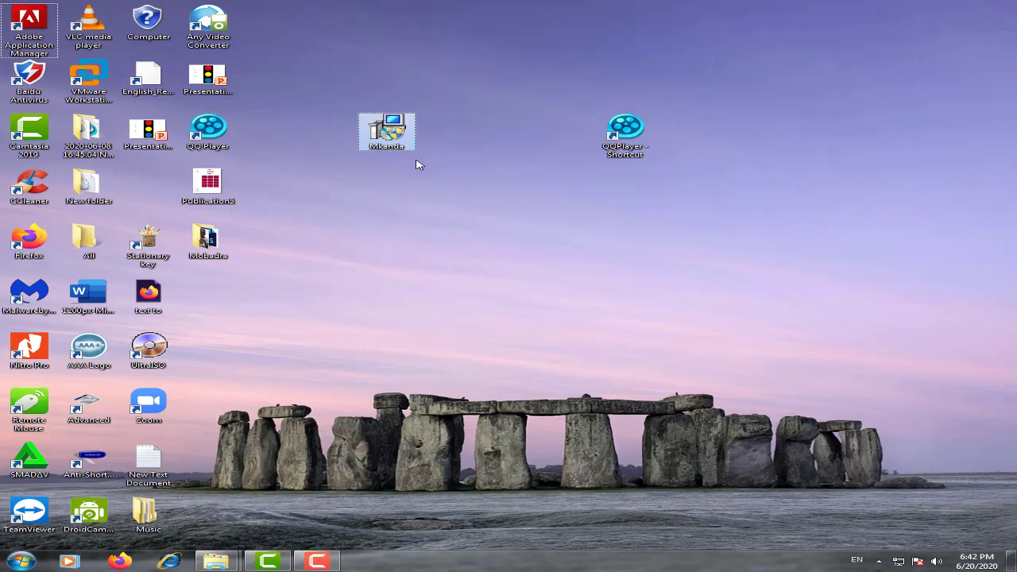
Delete the pasted Mkanda setup file from the desktop and refresh the desktop.
{"action": "left_click_drag", "start_coordinate": [466, 94], "coordinate": [270, 241]}
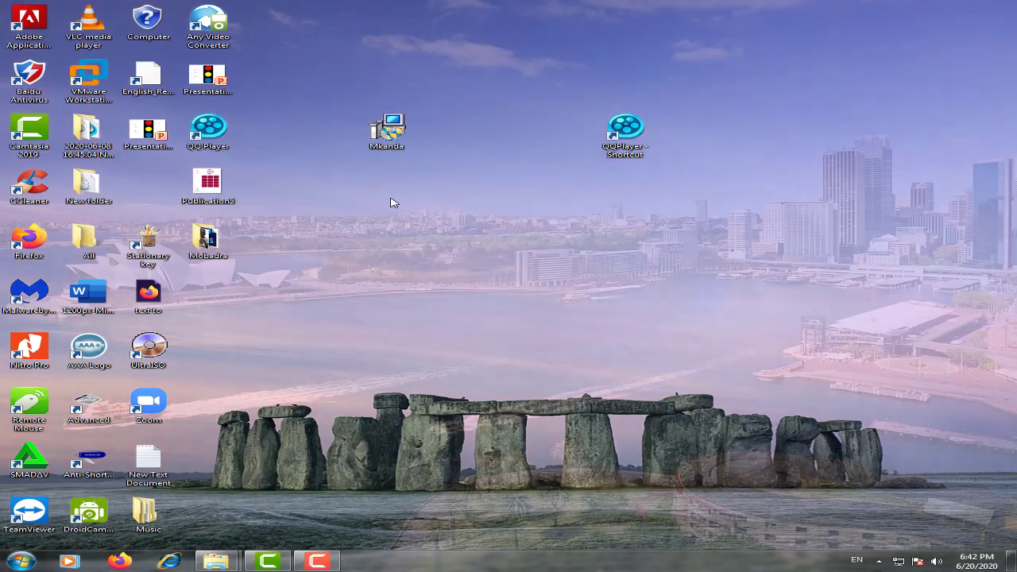
{"action": "key", "text": "Delete"}
{"action": "key", "text": "Return"}
{"action": "right_click", "coordinate": [397, 54]}
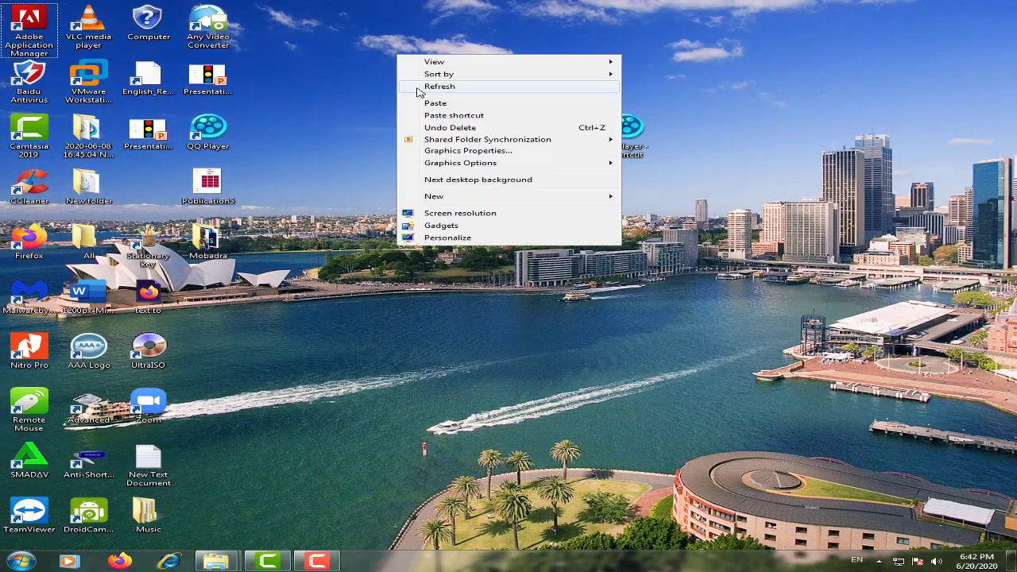
{"action": "left_click", "coordinate": [419, 86]}
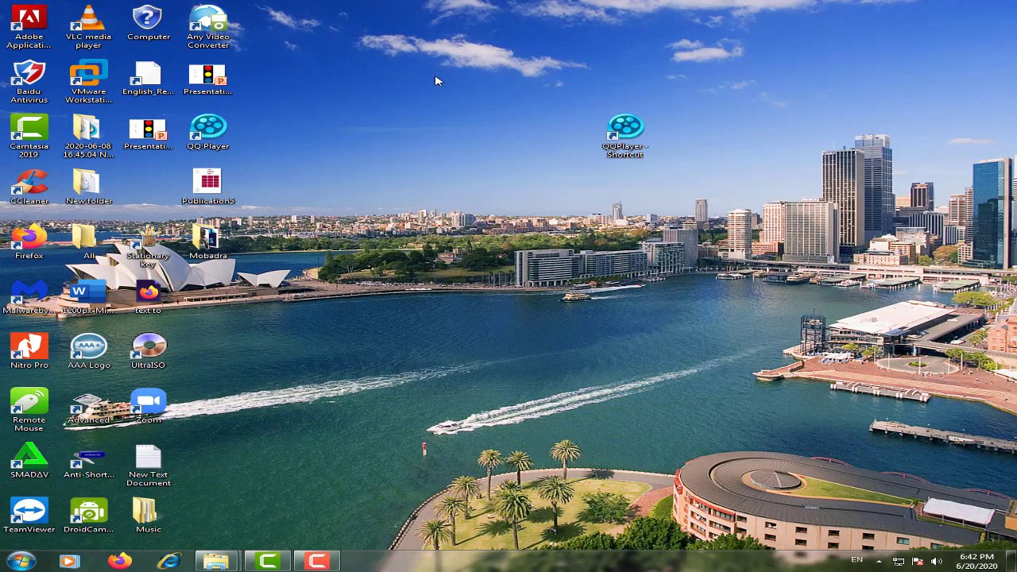
{"action": "right_click", "coordinate": [425, 73]}
{"action": "left_click", "coordinate": [458, 104]}
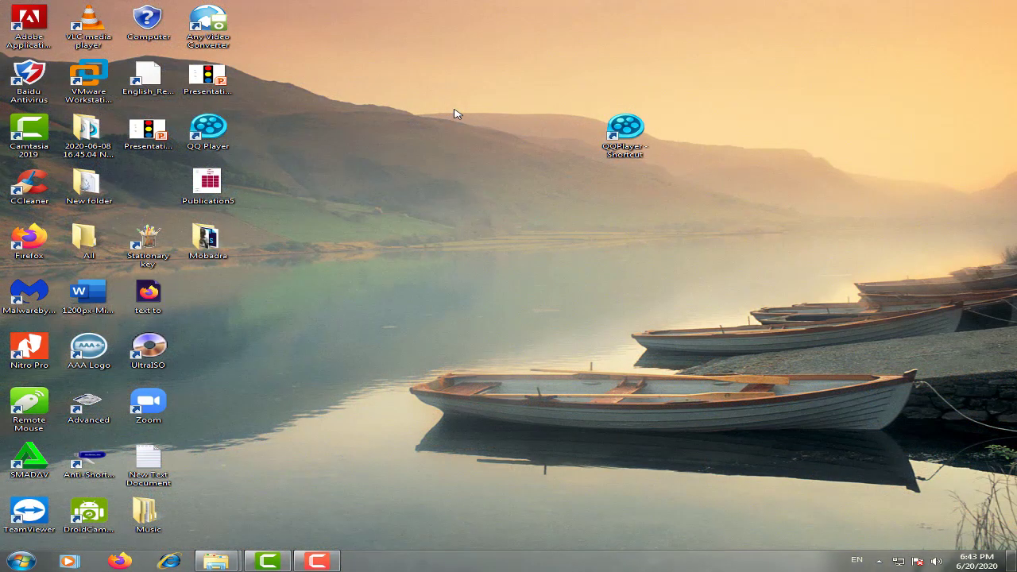
{"action": "right_click", "coordinate": [447, 127]}
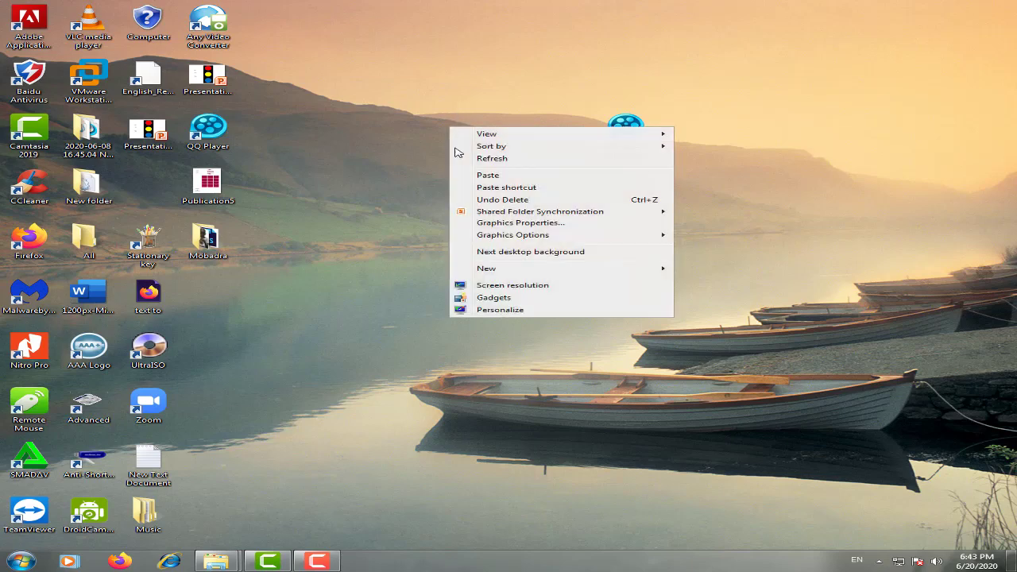
{"action": "left_click", "coordinate": [458, 152]}
{"action": "right_click", "coordinate": [377, 17]}
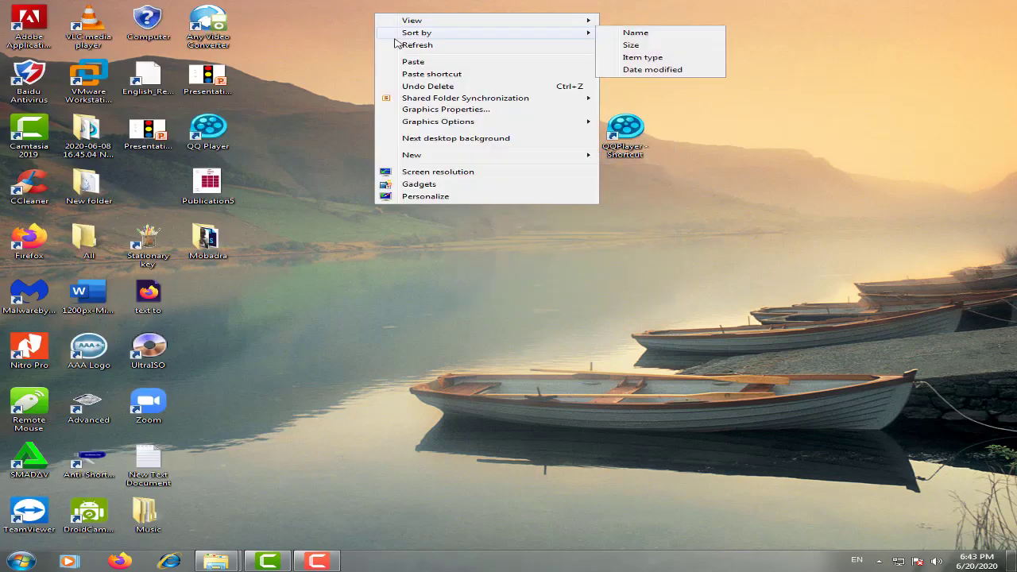
{"action": "left_click", "coordinate": [400, 43]}
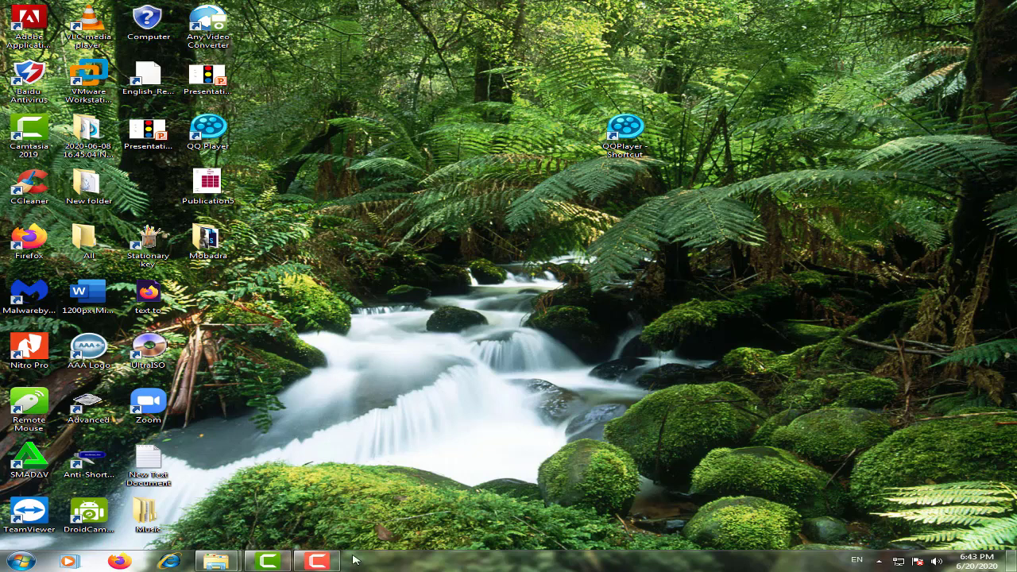
{"action": "left_click", "coordinate": [317, 561]}
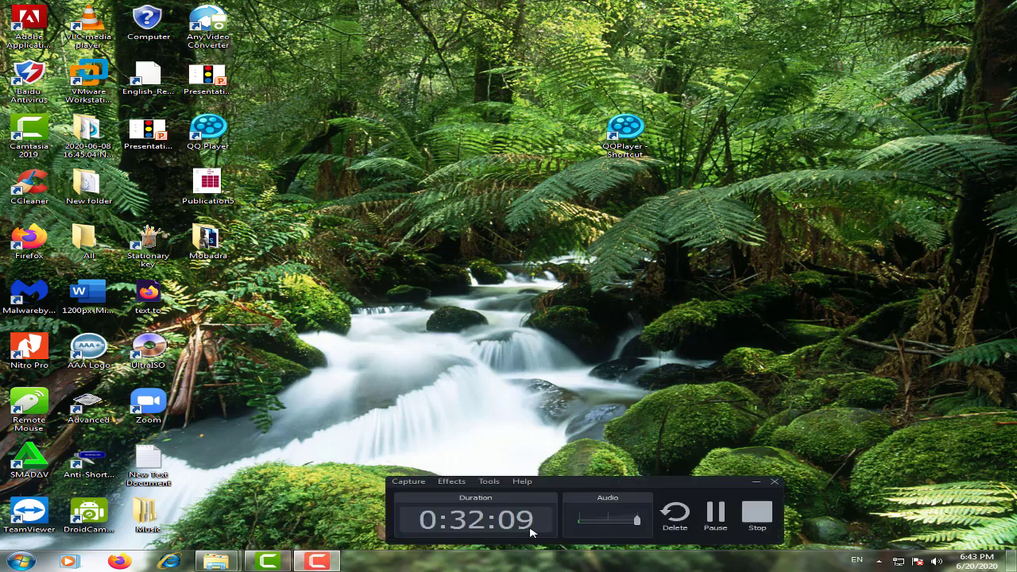